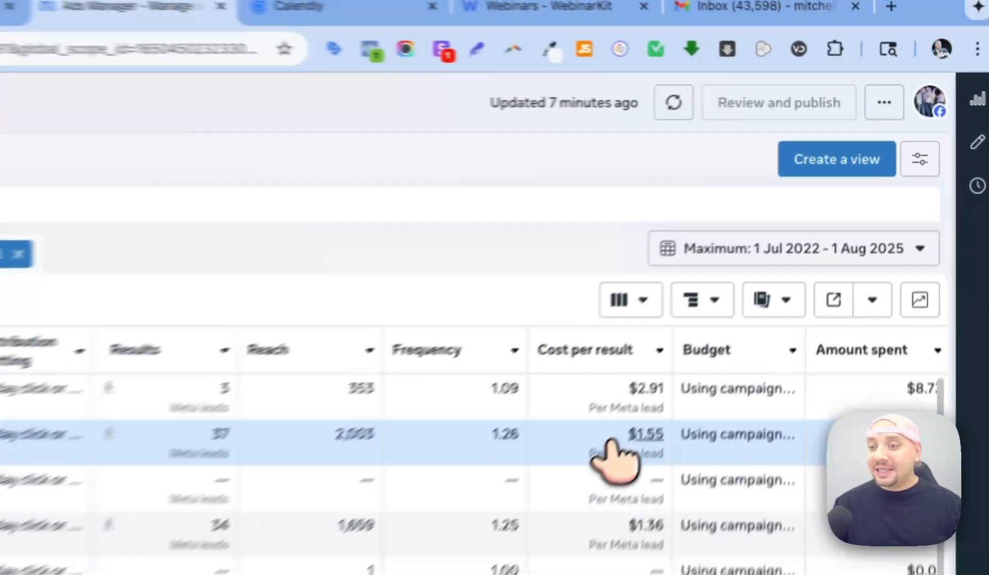
Select the $1.55 Per Meta lead value in the Local Florida - business owner – Copy row.
{"action": "left_click_drag", "start_coordinate": [778, 264], "coordinate": [808, 276]}
{"action": "left_click_drag", "start_coordinate": [654, 488], "coordinate": [638, 481]}
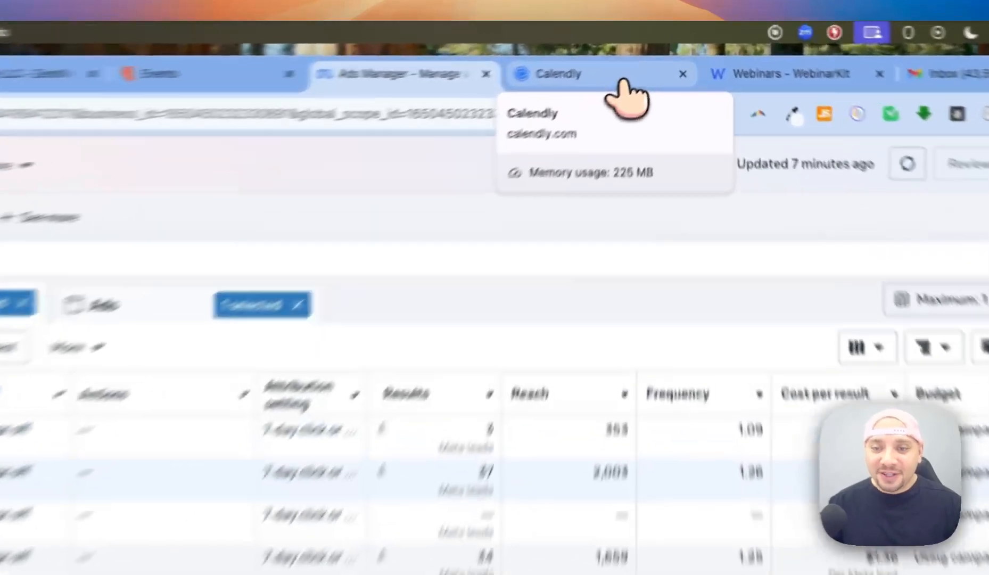
Clone the Final Day - Orlando Florida - Millionaire Podcast event in Calendly.
{"action": "left_click", "coordinate": [655, 50]}
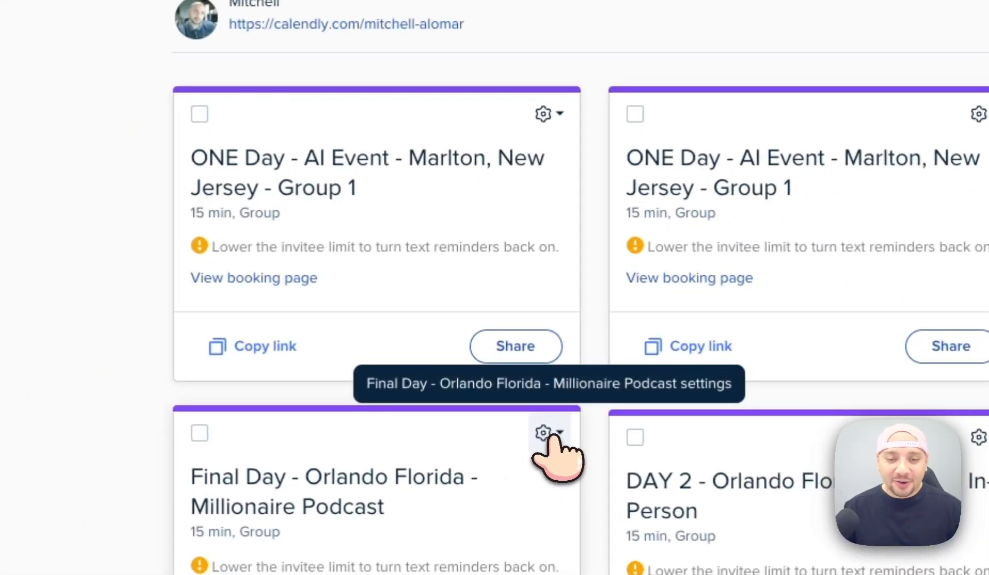
{"action": "left_click", "coordinate": [554, 436]}
{"action": "left_click", "coordinate": [455, 323]}
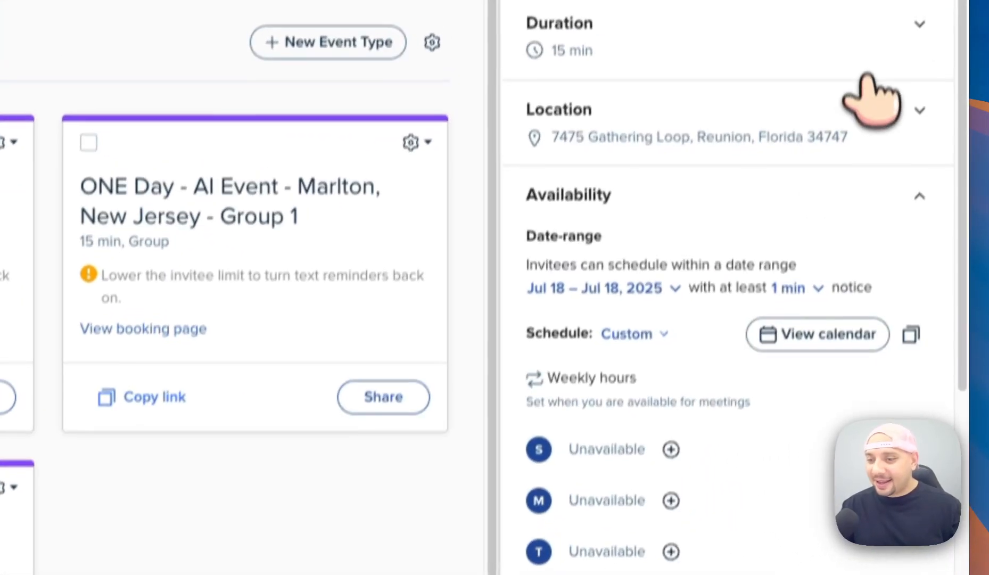
Add Wednesday weekly hours of 8:00pm–9:00pm to the clone.
{"action": "scroll", "coordinate": [889, 319], "scroll_direction": "down", "scroll_amount": 3}
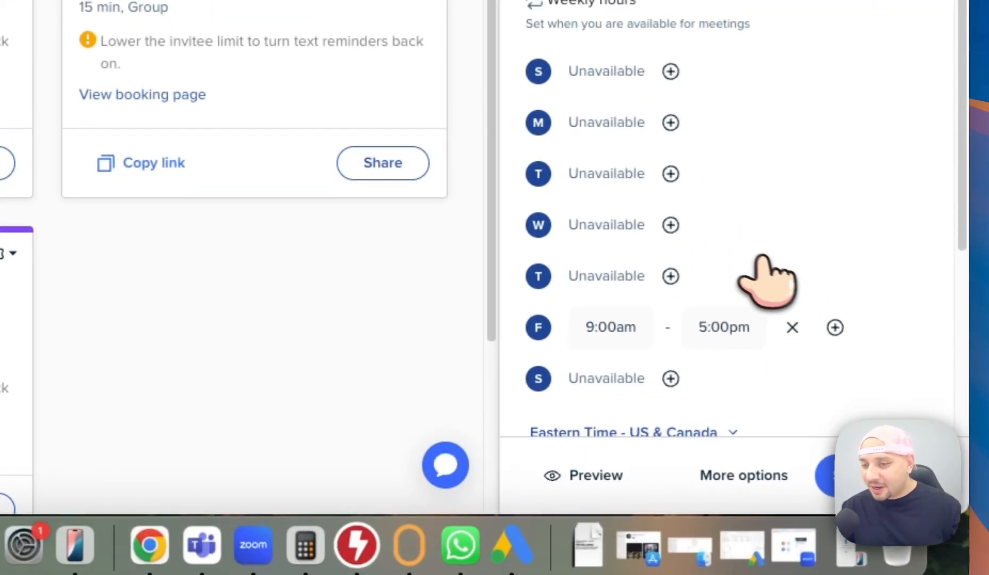
{"action": "left_click", "coordinate": [671, 224]}
{"action": "left_click", "coordinate": [617, 224]}
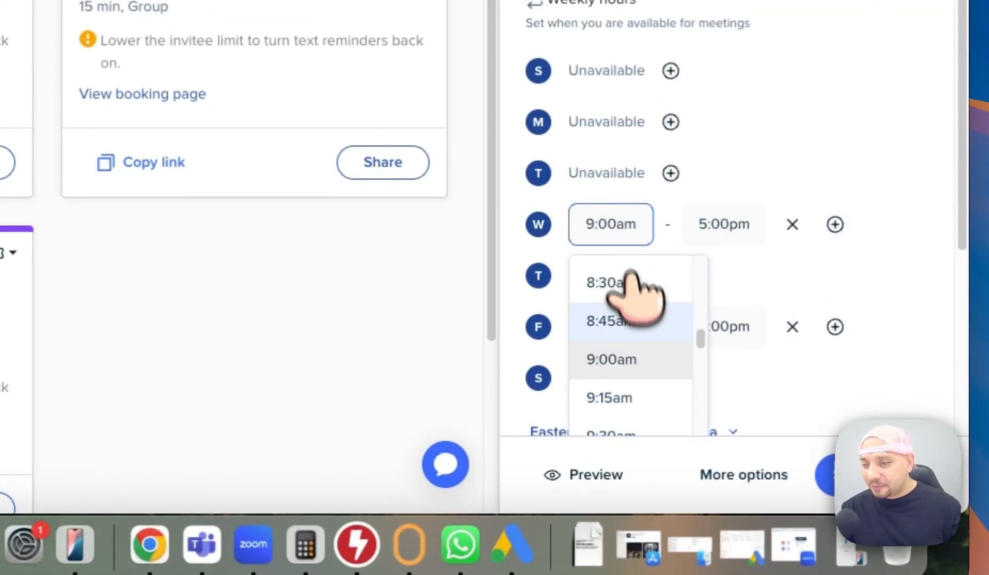
{"action": "scroll", "coordinate": [630, 283], "scroll_direction": "down", "scroll_amount": 10}
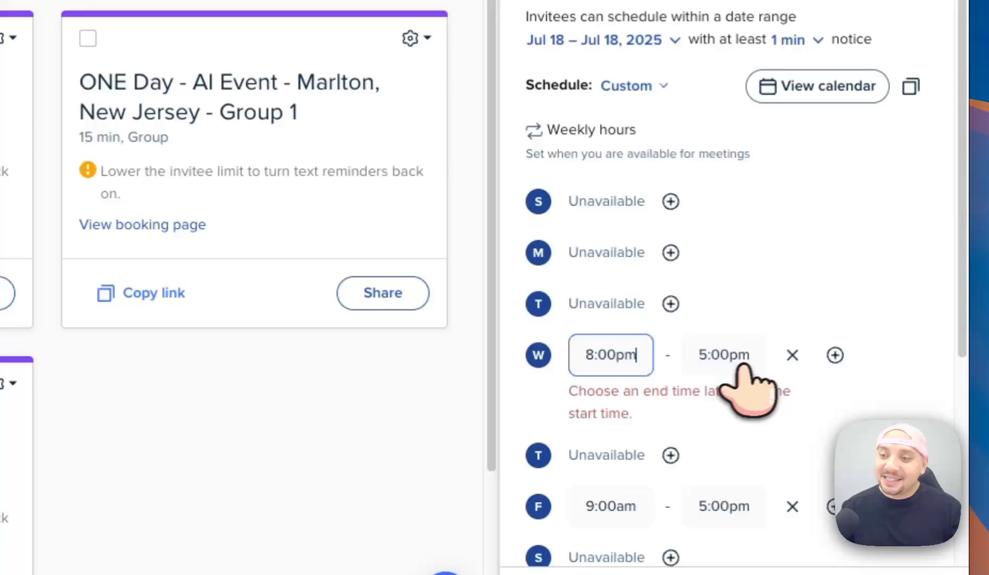
{"action": "left_click", "coordinate": [865, 390]}
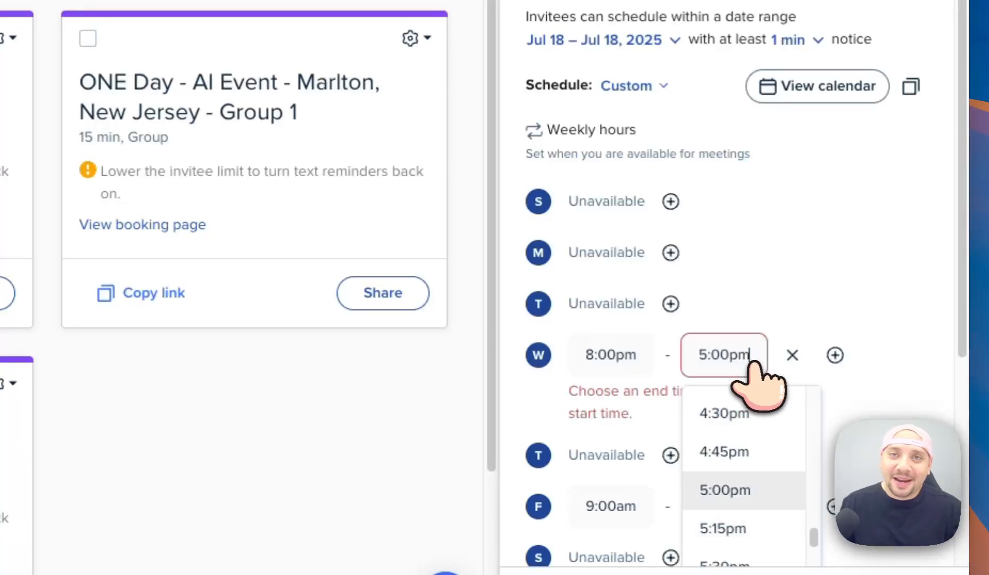
{"action": "scroll", "coordinate": [756, 452], "scroll_direction": "down", "scroll_amount": 13}
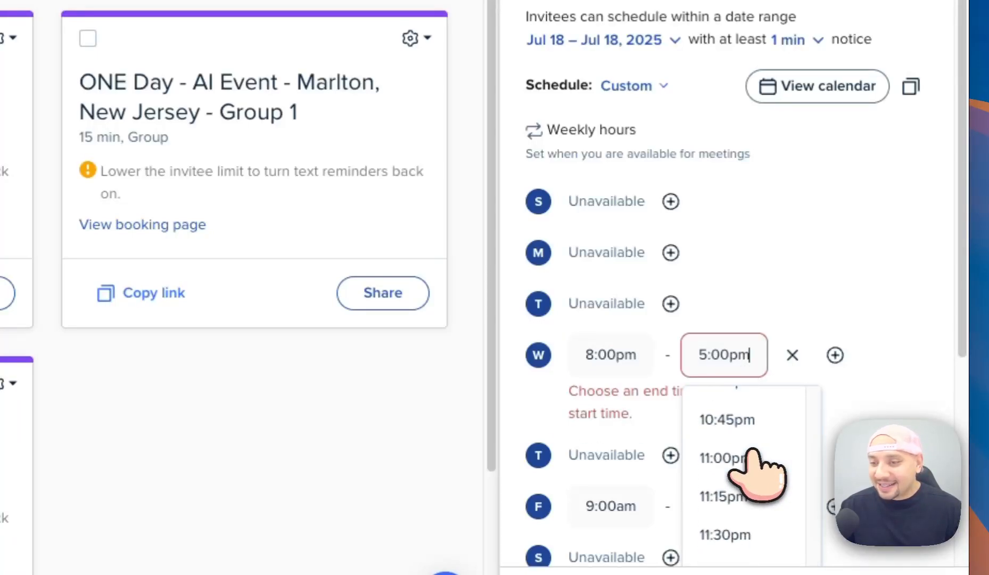
{"action": "scroll", "coordinate": [756, 458], "scroll_direction": "up", "scroll_amount": 3}
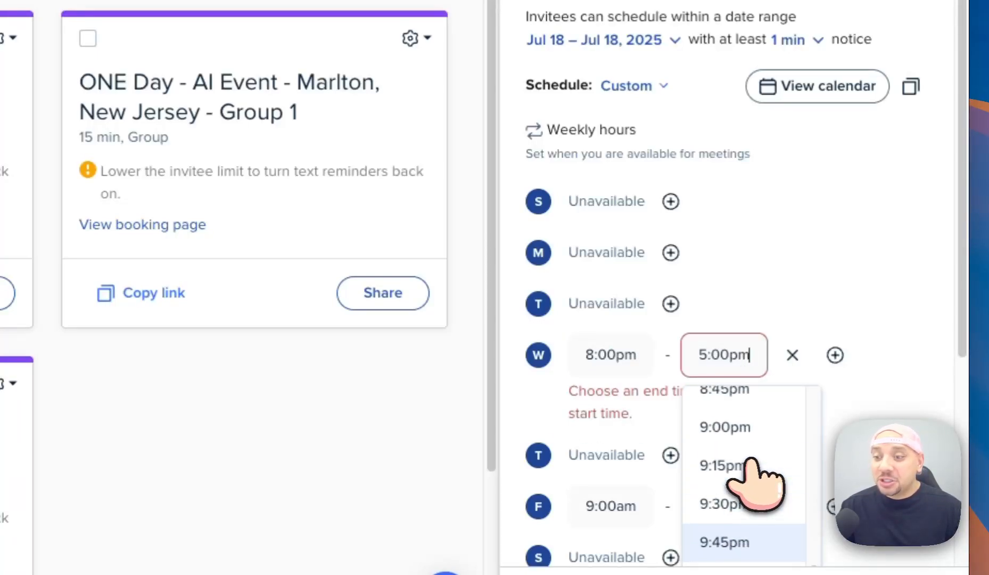
{"action": "left_click", "coordinate": [756, 429]}
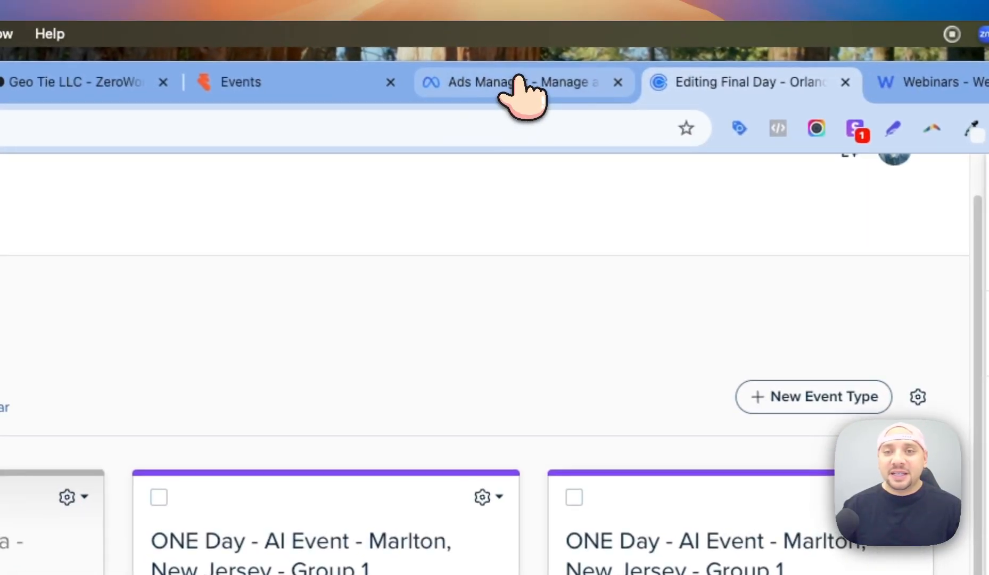
Return to the Ads Manager ad sets table.
{"action": "left_click", "coordinate": [524, 93]}
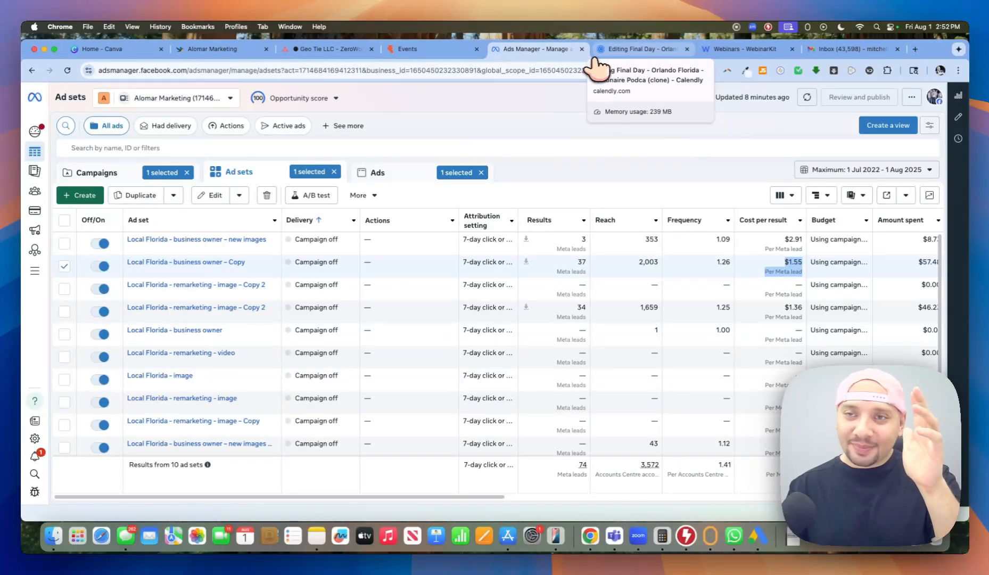
Return to the Calendly clone editor and view its availability date-range options.
{"action": "left_click", "coordinate": [629, 53]}
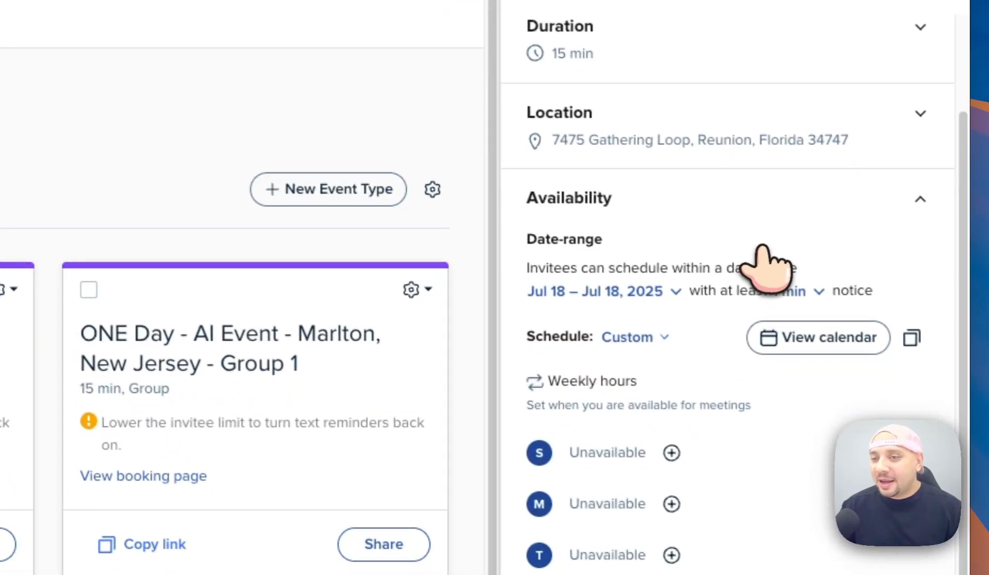
{"action": "left_click", "coordinate": [646, 292]}
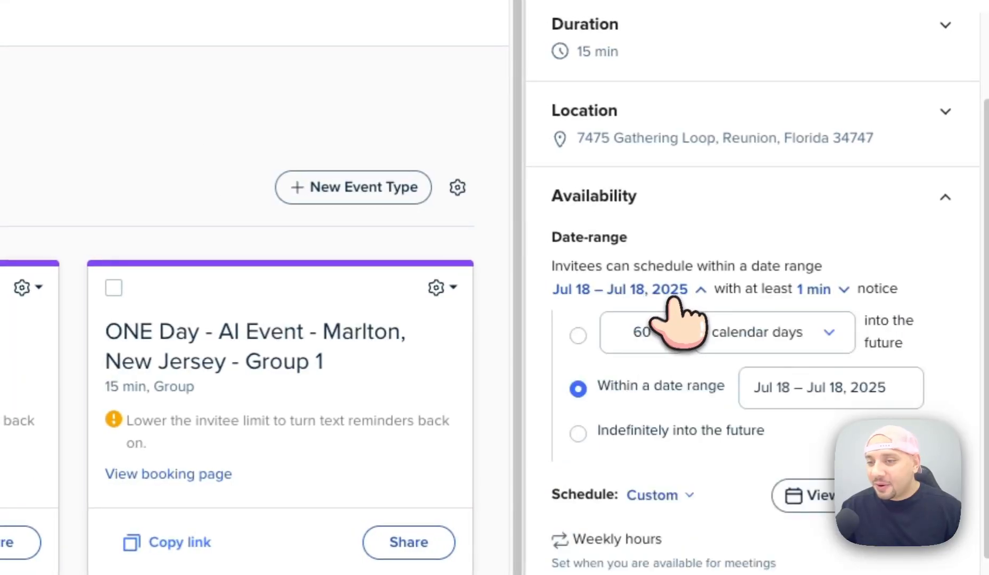
{"action": "scroll", "coordinate": [659, 397], "scroll_direction": "up", "scroll_amount": 2}
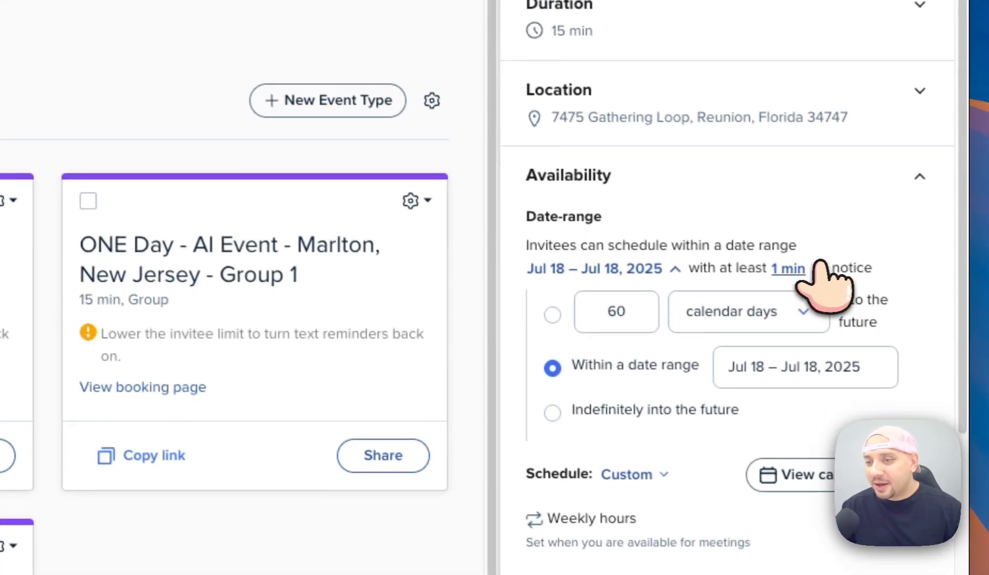
{"action": "scroll", "coordinate": [820, 262], "scroll_direction": "up", "scroll_amount": 3}
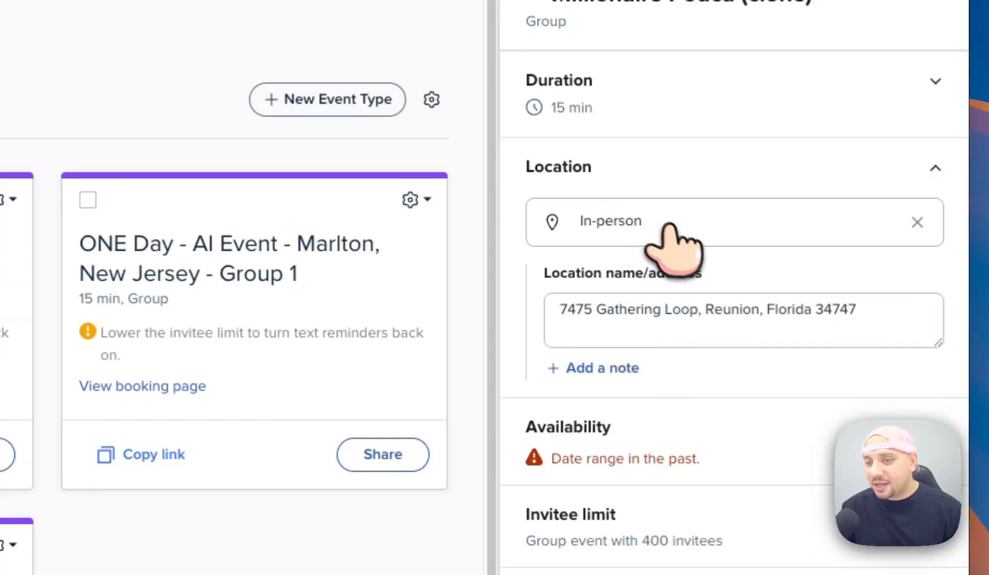
Clear the location address, then close the editor and discard the unsaved changes.
{"action": "left_click", "coordinate": [726, 319]}
{"action": "key", "text": "super+a"}
{"action": "key", "text": "BackSpace"}
{"action": "left_click", "coordinate": [761, 218]}
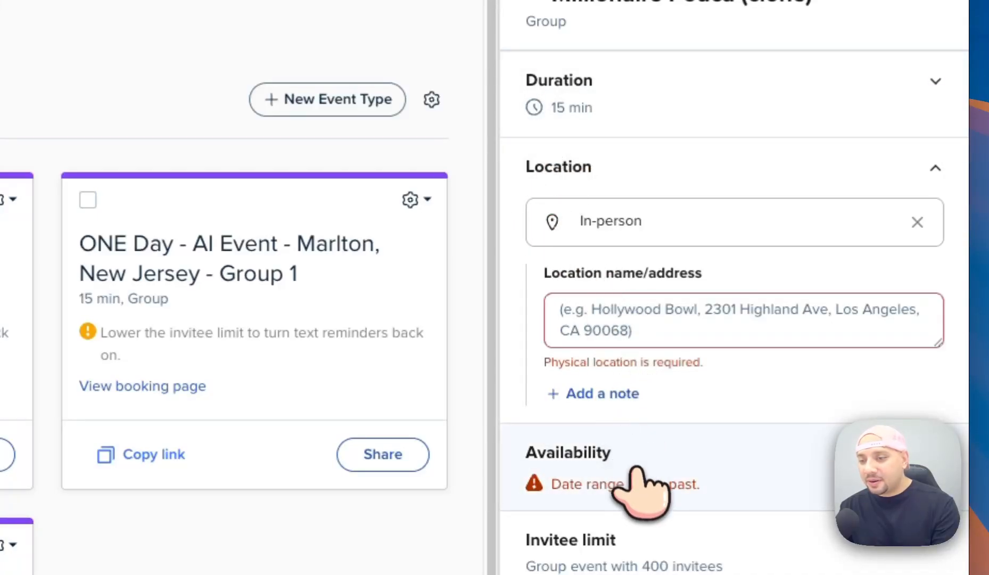
{"action": "left_click", "coordinate": [687, 325]}
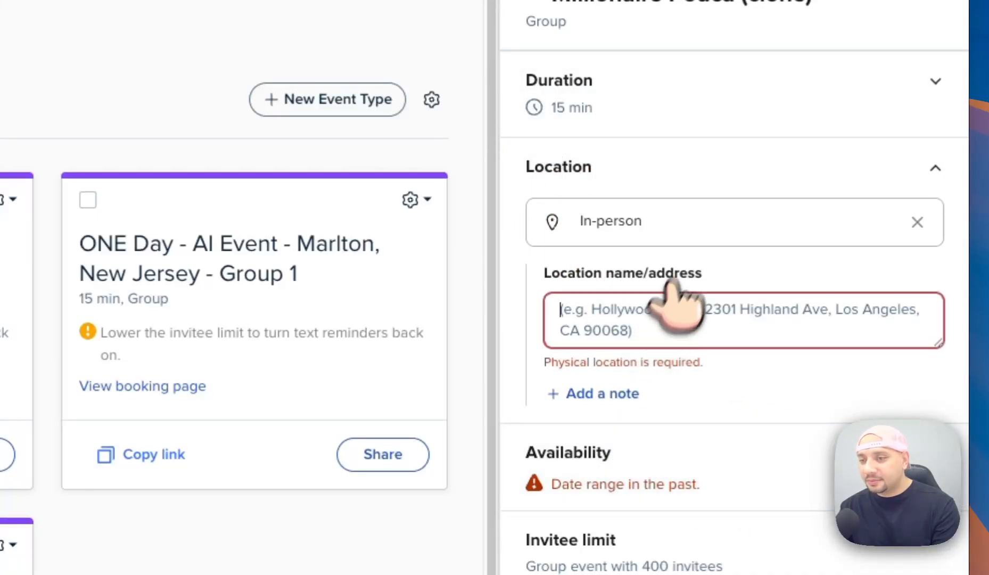
{"action": "left_click", "coordinate": [698, 227]}
{"action": "scroll", "coordinate": [665, 320], "scroll_direction": "down", "scroll_amount": 6}
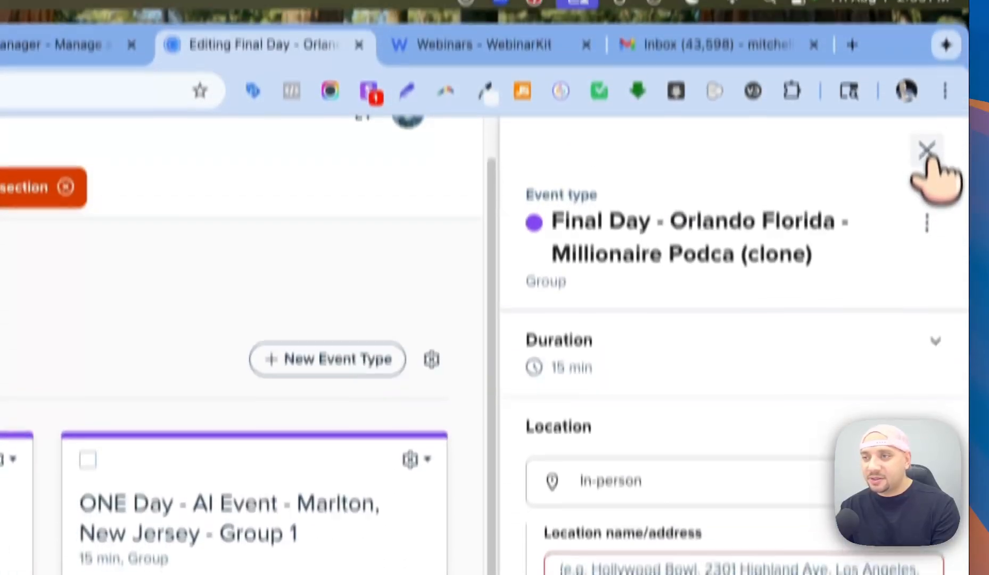
{"action": "left_click", "coordinate": [927, 152]}
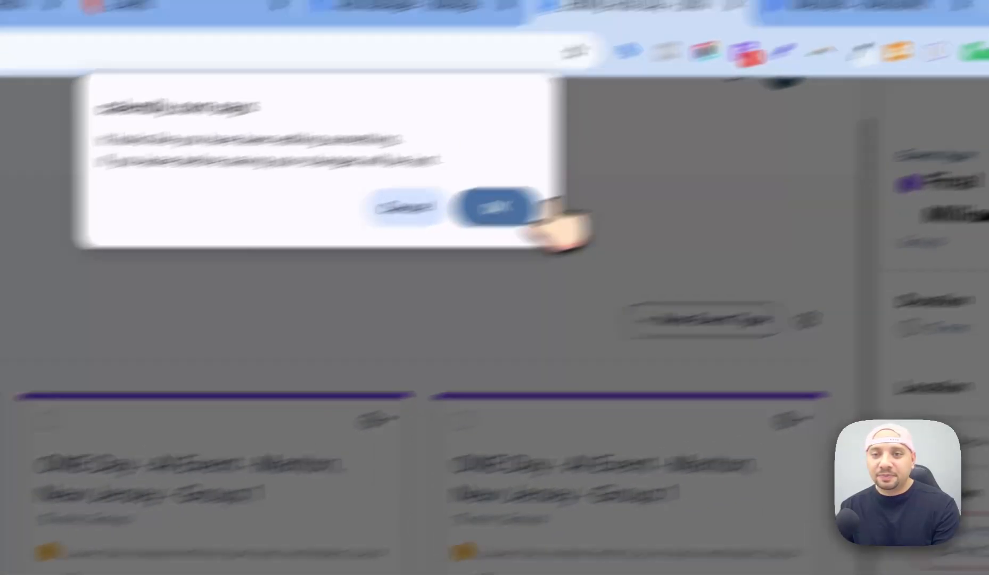
{"action": "left_click", "coordinate": [274, 284]}
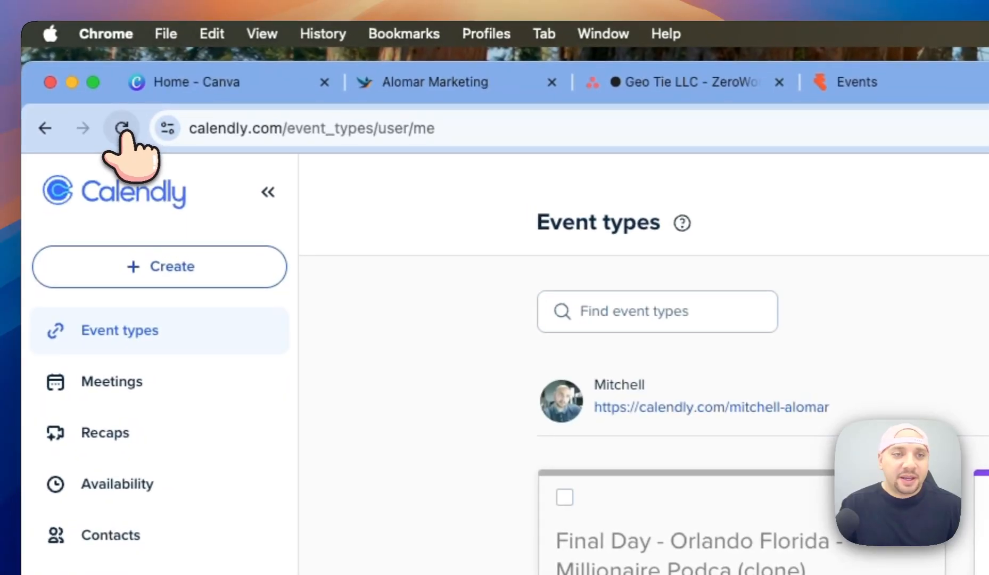
Reload the event types page and open the cloned Final Day event's settings.
{"action": "left_click", "coordinate": [108, 121]}
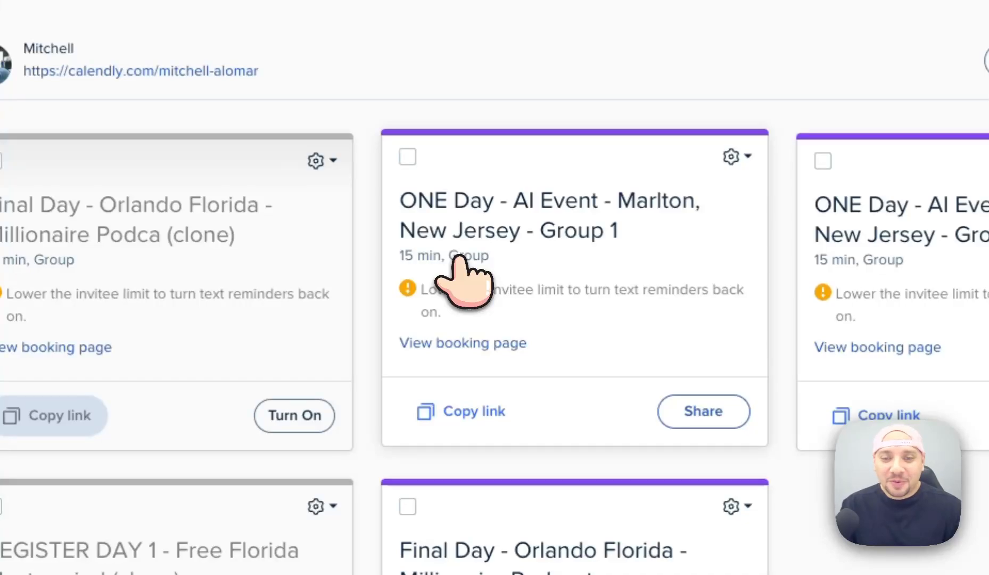
{"action": "left_click", "coordinate": [456, 261]}
{"action": "scroll", "coordinate": [761, 482], "scroll_direction": "down", "scroll_amount": 5}
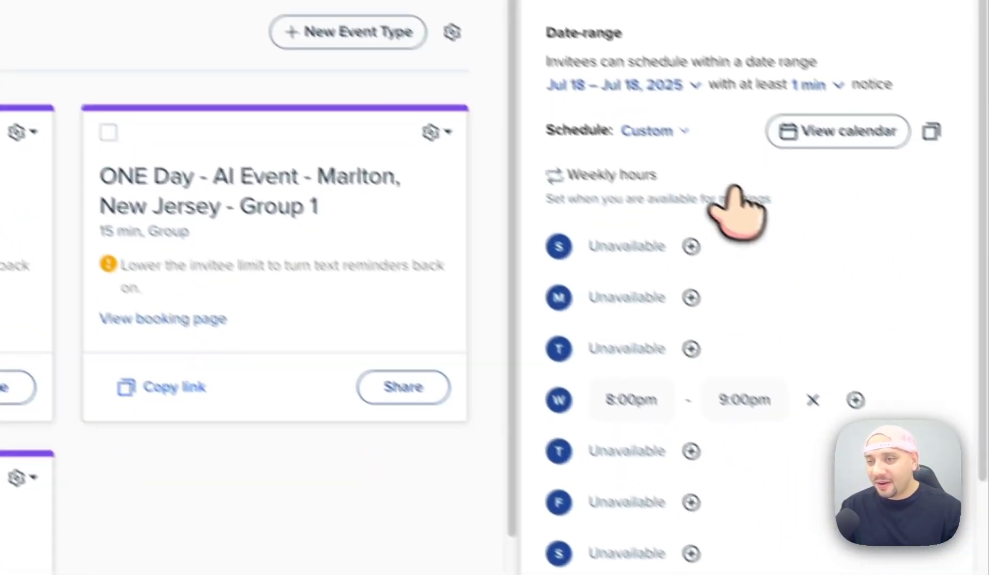
{"action": "scroll", "coordinate": [735, 186], "scroll_direction": "up", "scroll_amount": 1}
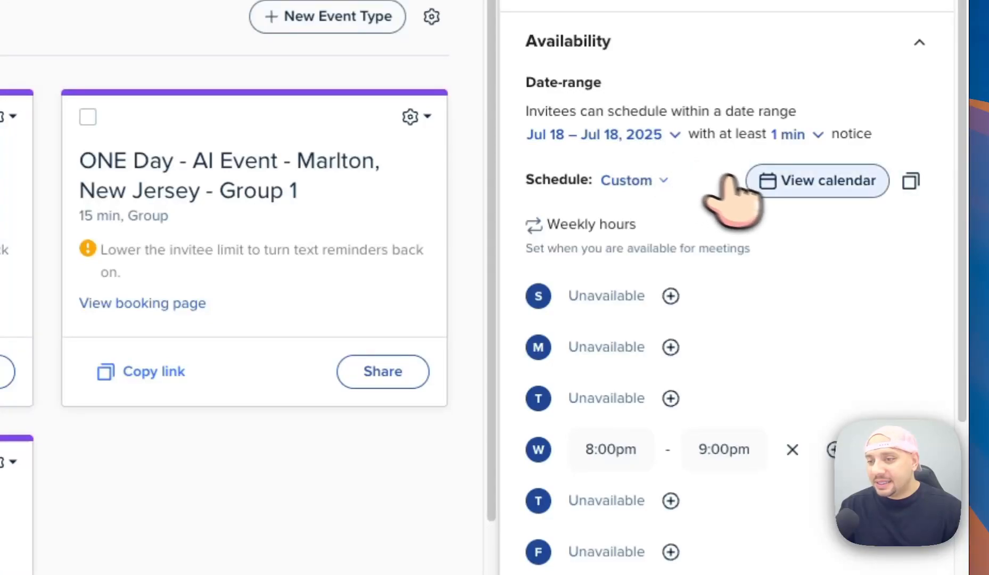
{"action": "left_click", "coordinate": [628, 184]}
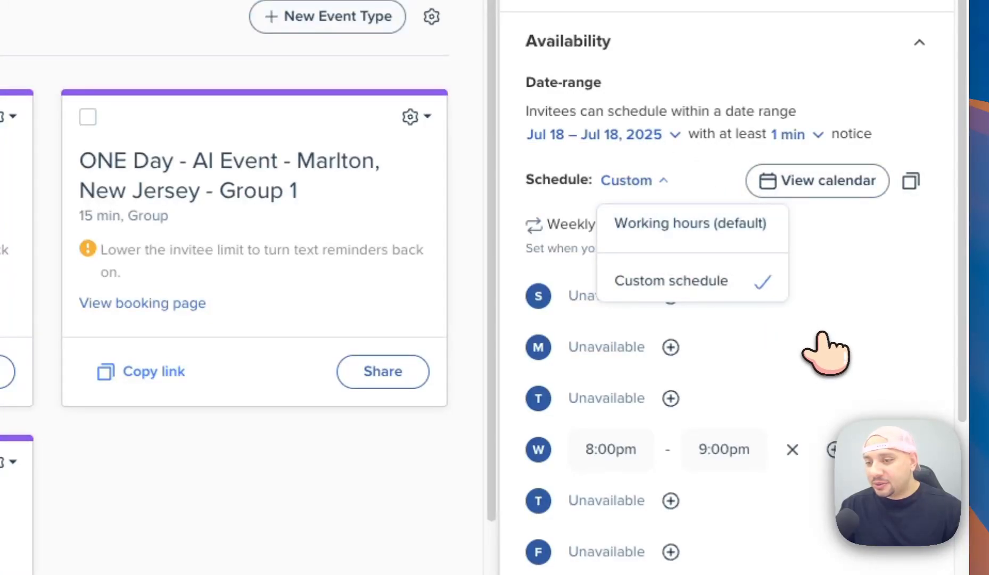
Raise the clone's maximum invitees from 400 to 800.
{"action": "scroll", "coordinate": [820, 325], "scroll_direction": "down", "scroll_amount": 5}
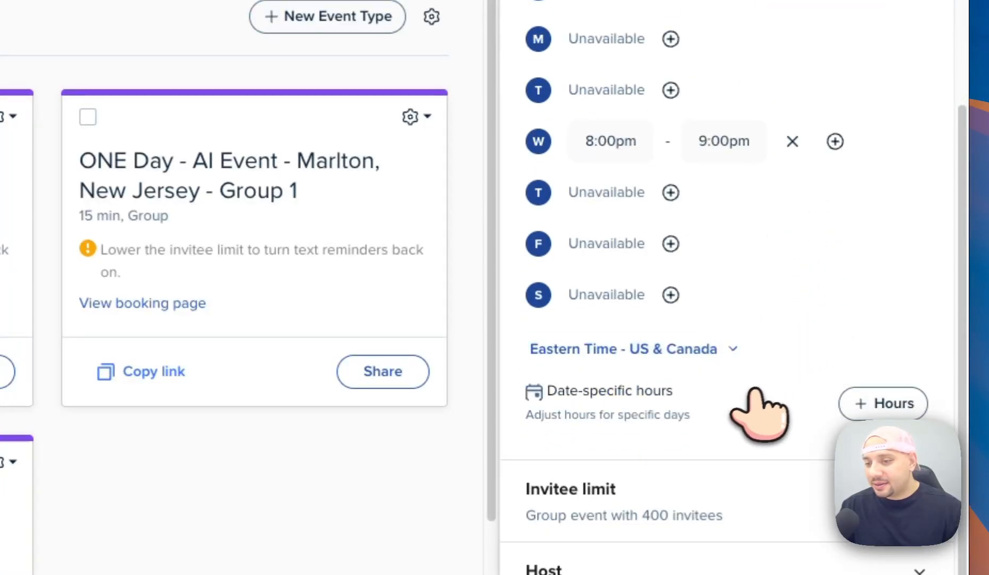
{"action": "left_click", "coordinate": [666, 508]}
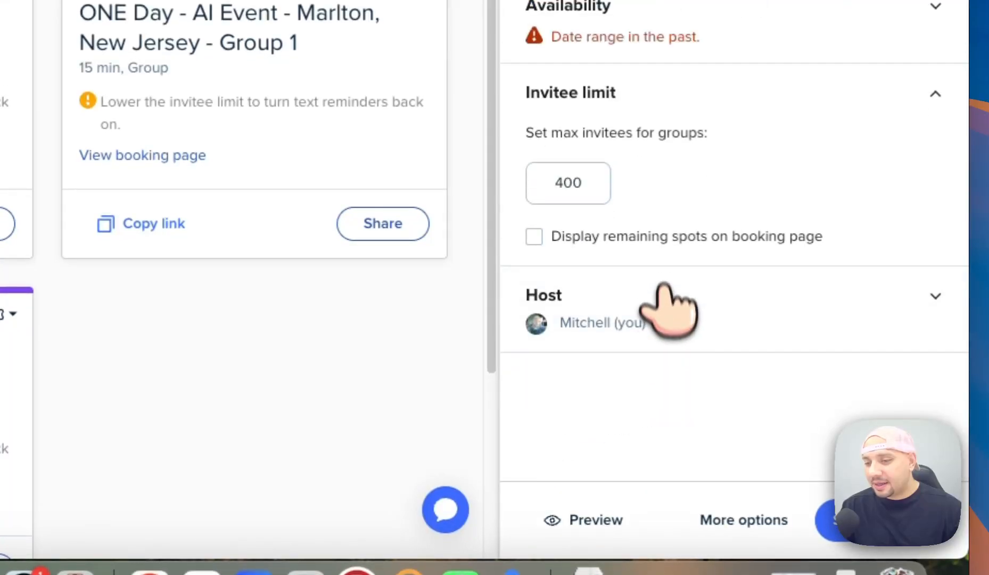
{"action": "left_click", "coordinate": [563, 185]}
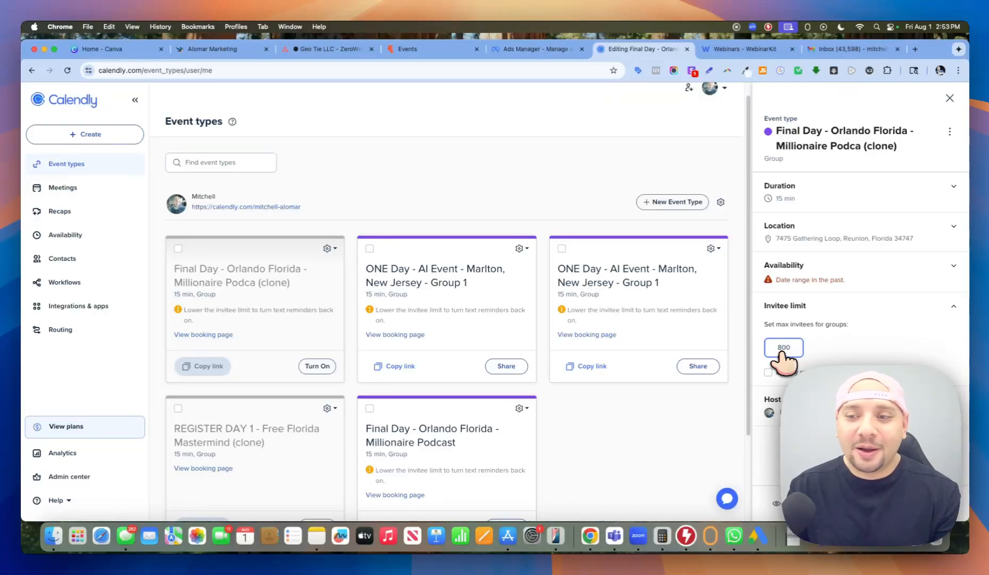
{"action": "left_click", "coordinate": [870, 346]}
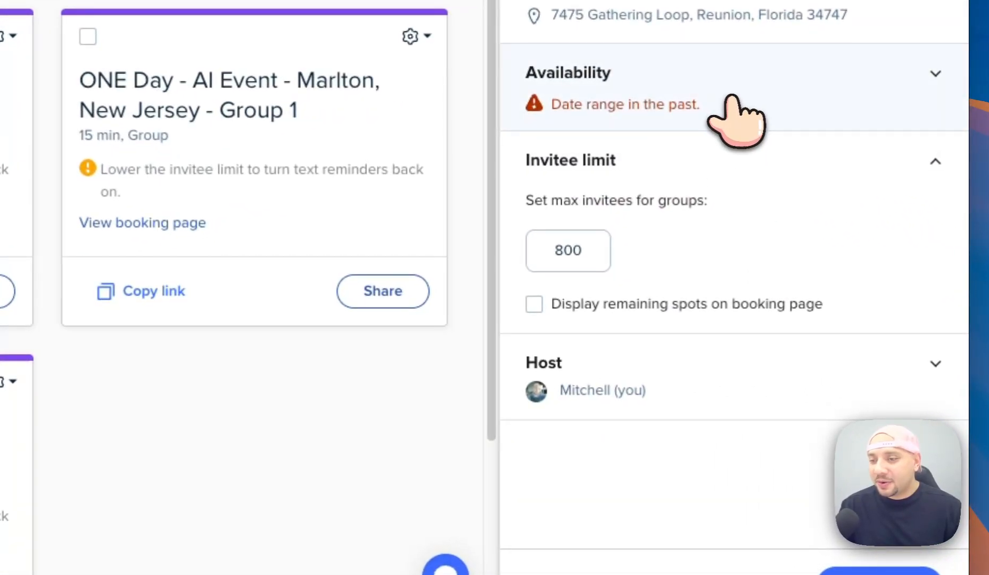
{"action": "left_click", "coordinate": [735, 120]}
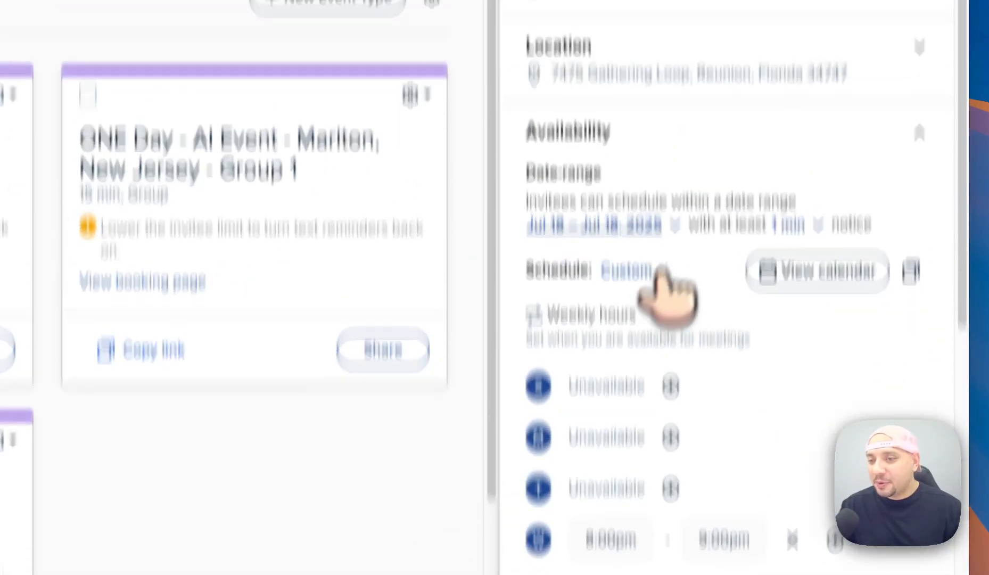
Set the availability date range to Indefinitely into the future.
{"action": "left_click", "coordinate": [612, 353]}
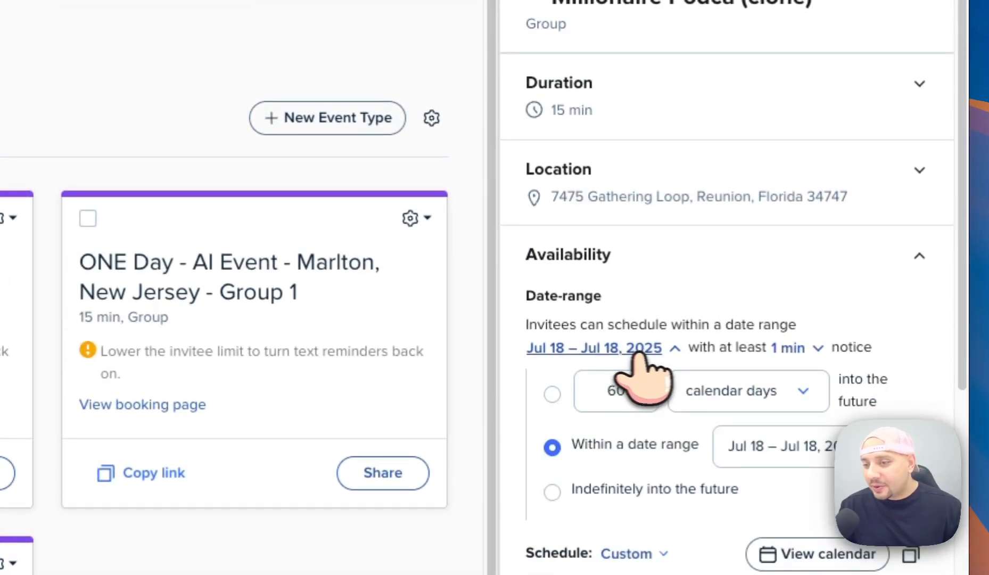
{"action": "scroll", "coordinate": [668, 426], "scroll_direction": "down", "scroll_amount": 1}
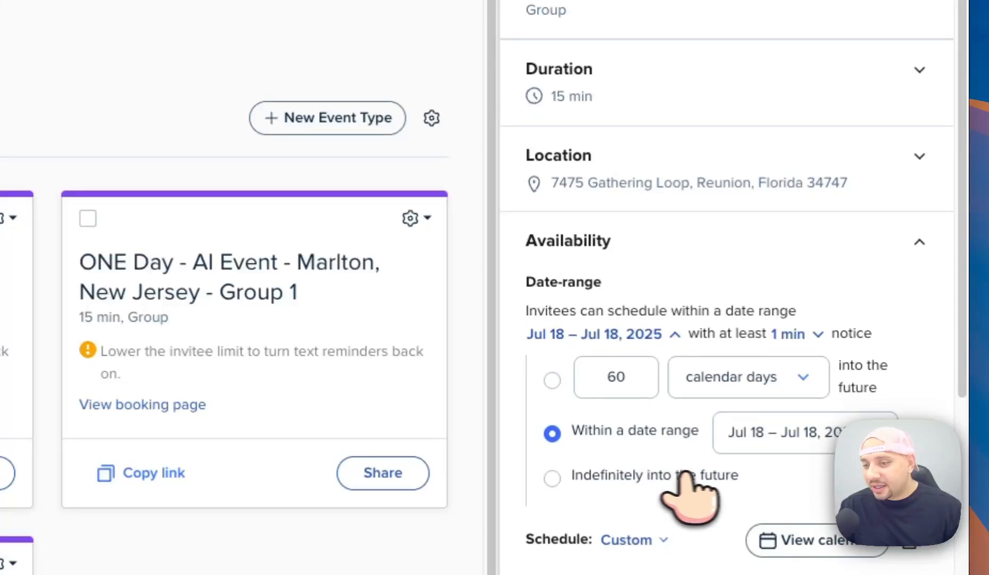
{"action": "left_click", "coordinate": [659, 477]}
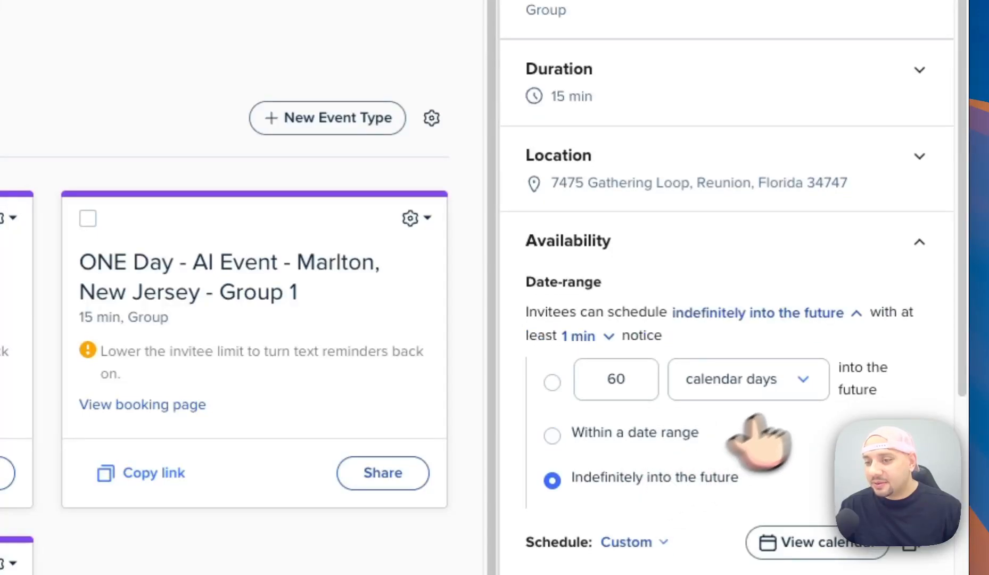
{"action": "scroll", "coordinate": [788, 187], "scroll_direction": "up", "scroll_amount": 3}
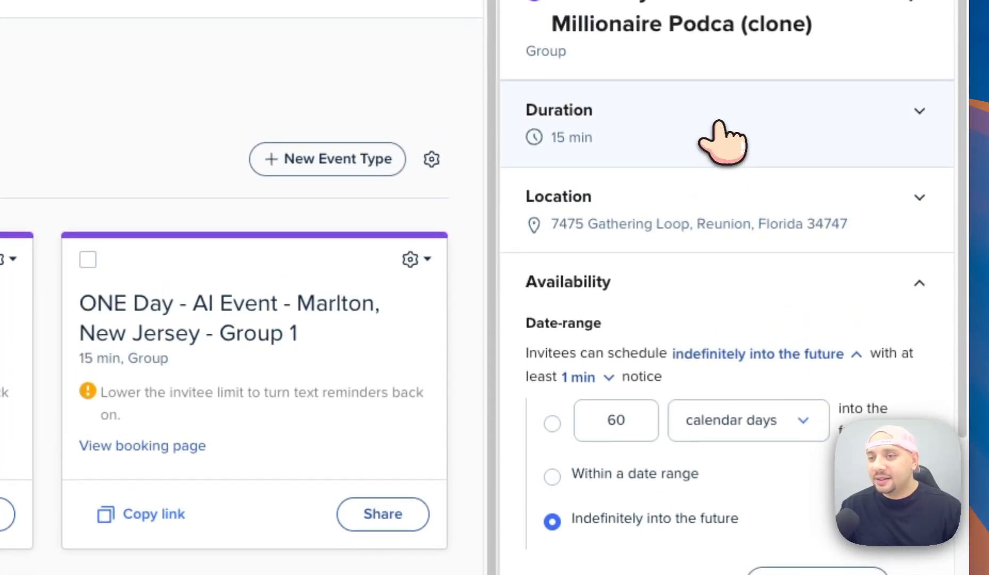
Change the event duration from 15 min to 60 min.
{"action": "left_click", "coordinate": [764, 159]}
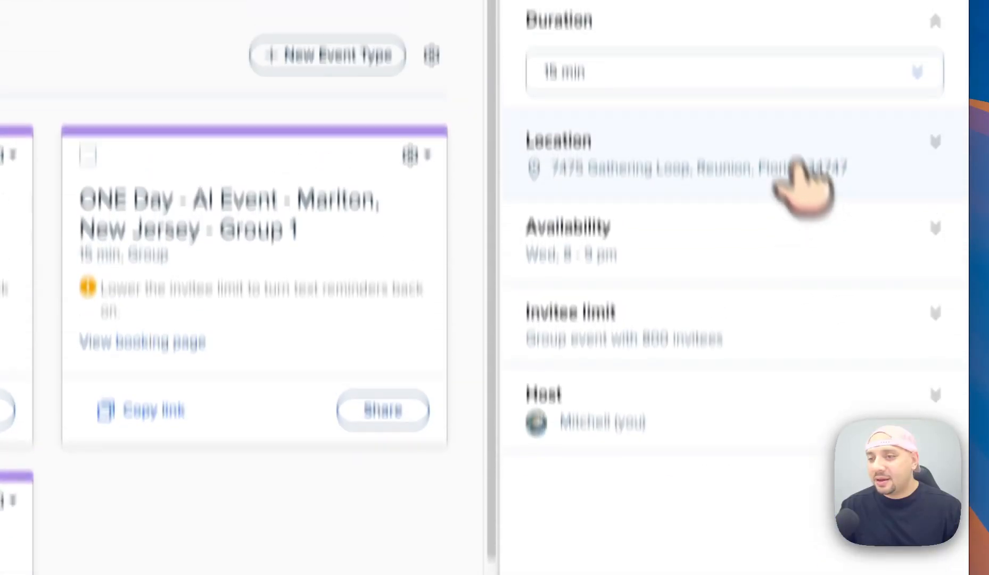
{"action": "left_click", "coordinate": [745, 155]}
{"action": "left_click", "coordinate": [644, 322]}
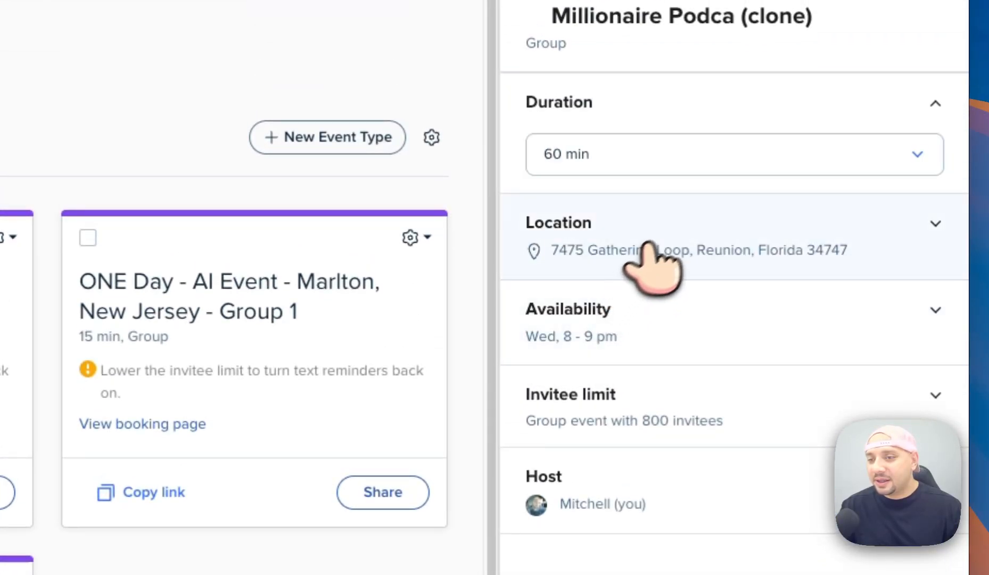
{"action": "left_click", "coordinate": [674, 238]}
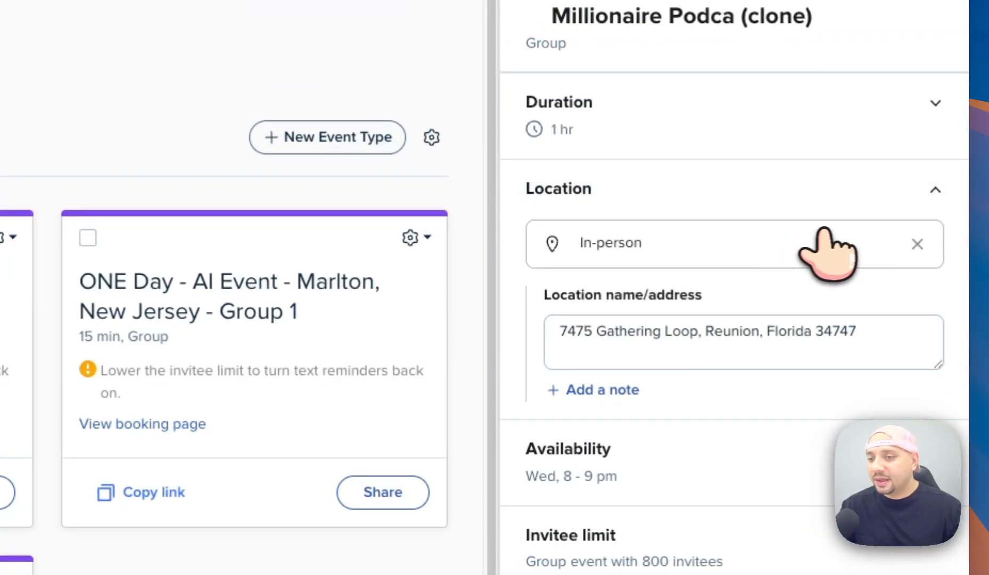
Remove the in-person address and set a Custom location with the pasted Zoom meeting link.
{"action": "left_click", "coordinate": [917, 245]}
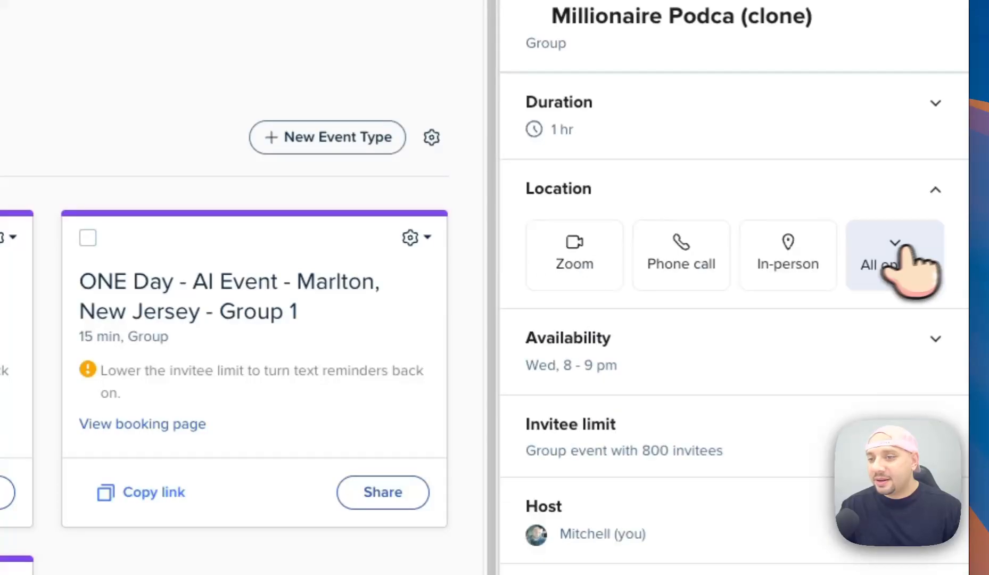
{"action": "left_click", "coordinate": [552, 252]}
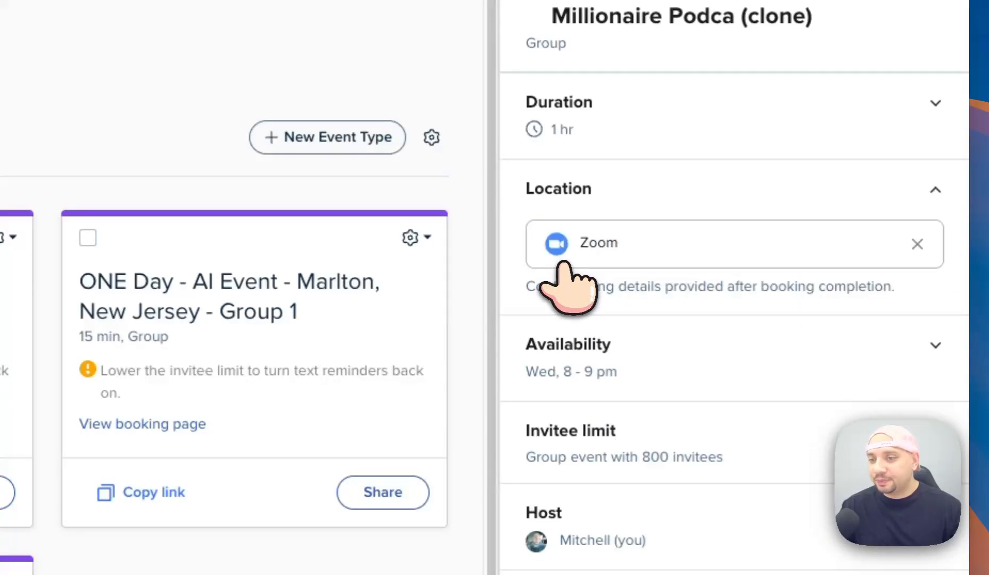
{"action": "left_click", "coordinate": [916, 244]}
{"action": "left_click", "coordinate": [858, 249]}
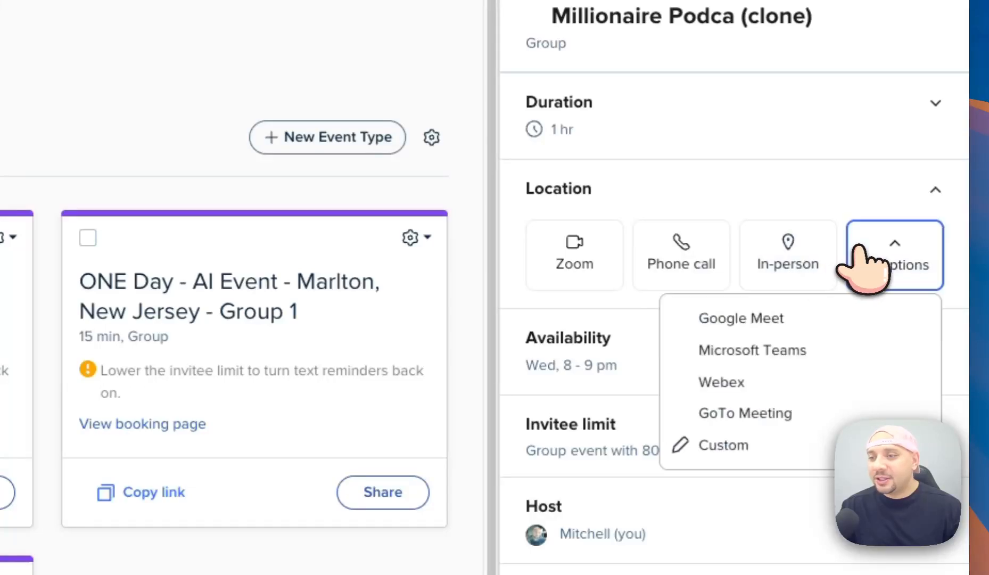
{"action": "left_click", "coordinate": [748, 445]}
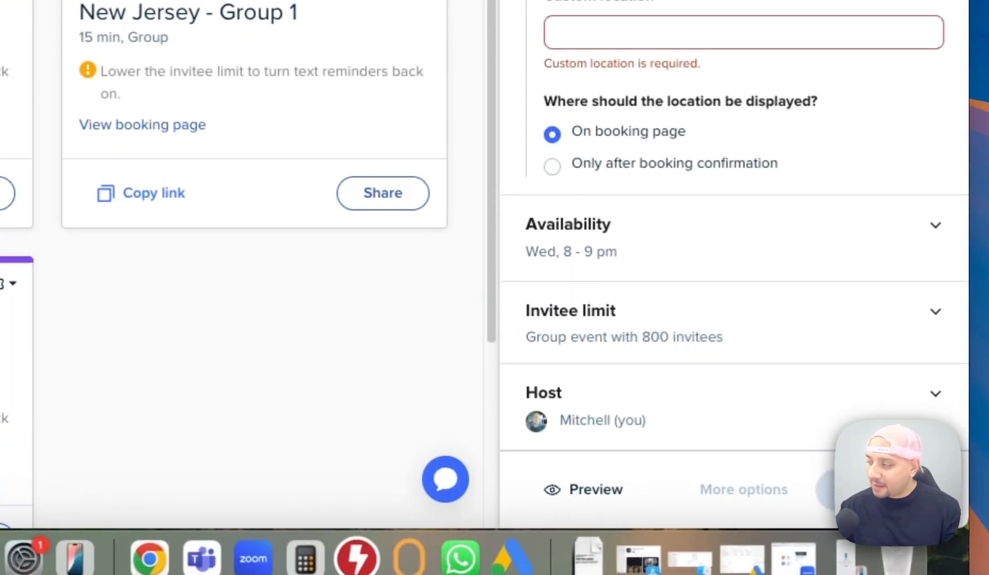
{"action": "left_click", "coordinate": [657, 33]}
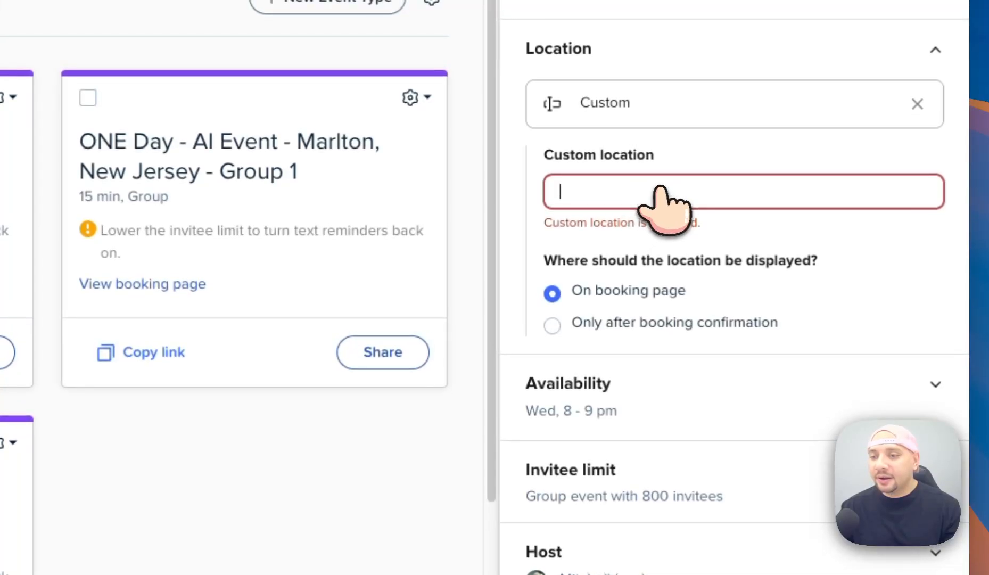
{"action": "key", "text": "super+v"}
{"action": "left_click", "coordinate": [837, 252]}
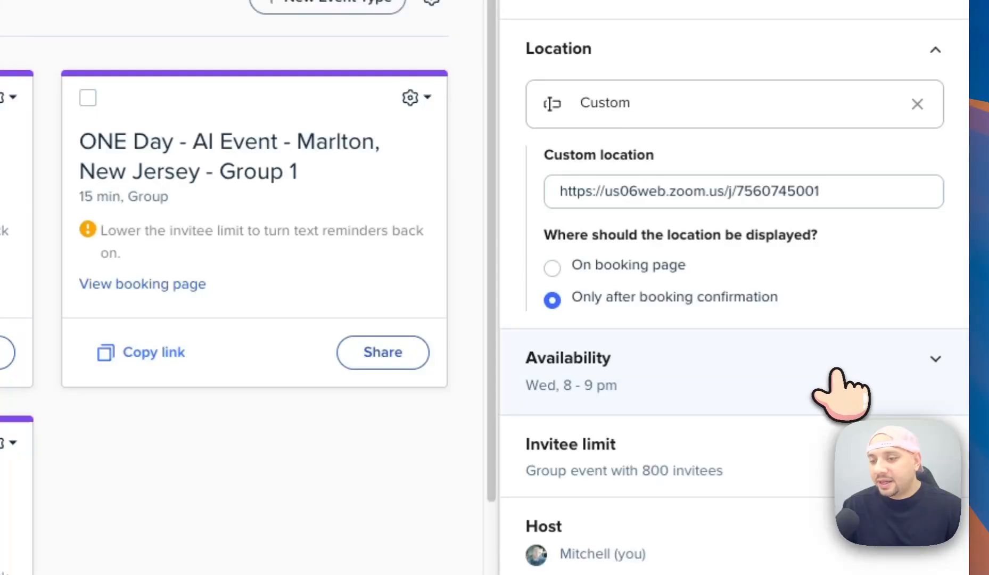
{"action": "left_click", "coordinate": [750, 379]}
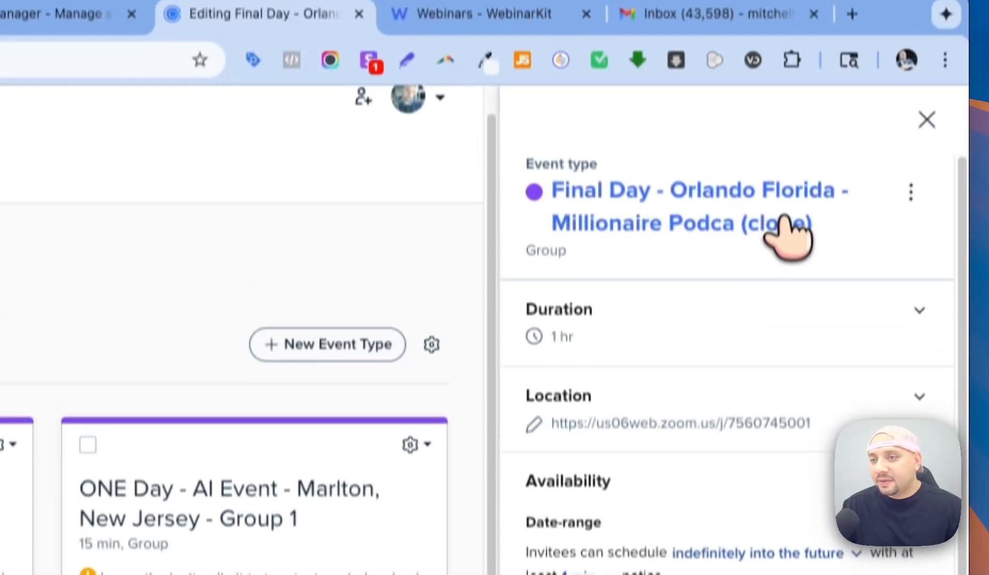
Replace 'Final Day', 'Orlando' and 'Millionaire Podca (clone)' so the title reads 'Free Ai Event - Florida'.
{"action": "left_click", "coordinate": [777, 222]}
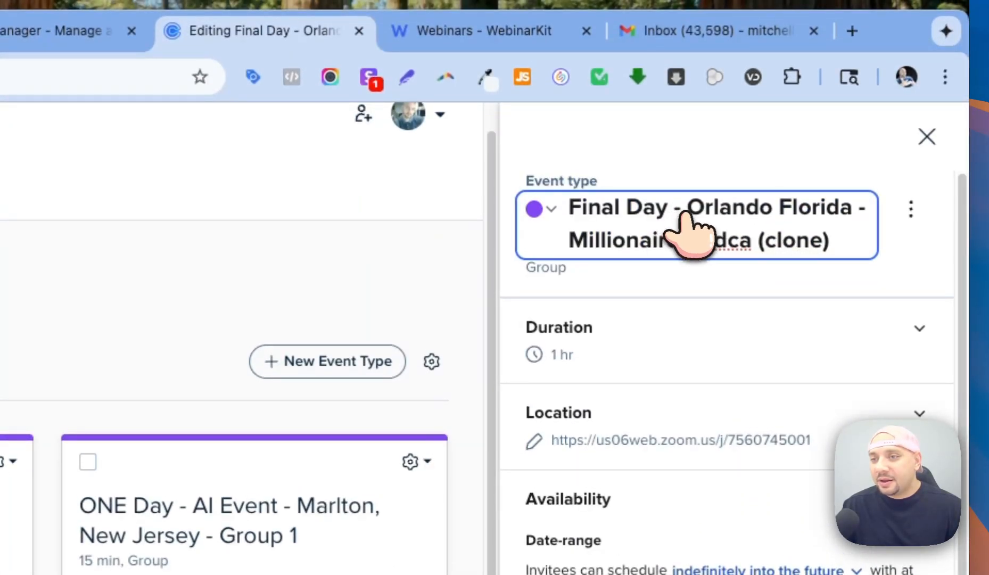
{"action": "left_click_drag", "start_coordinate": [645, 222], "coordinate": [533, 224]}
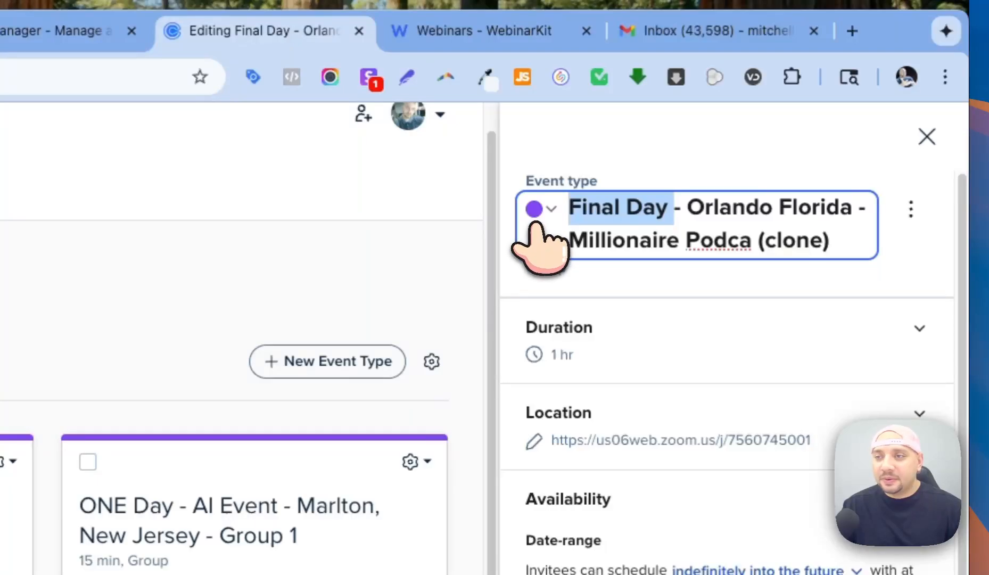
{"action": "key", "text": "BackSpace"}
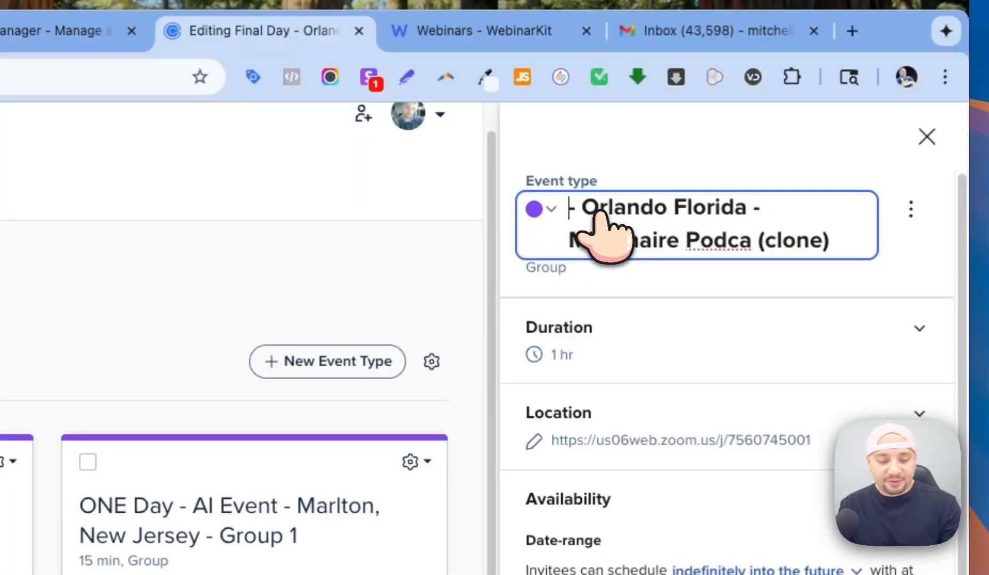
{"action": "type", "text": "Free "}
{"action": "type", "text": "Ai E"}
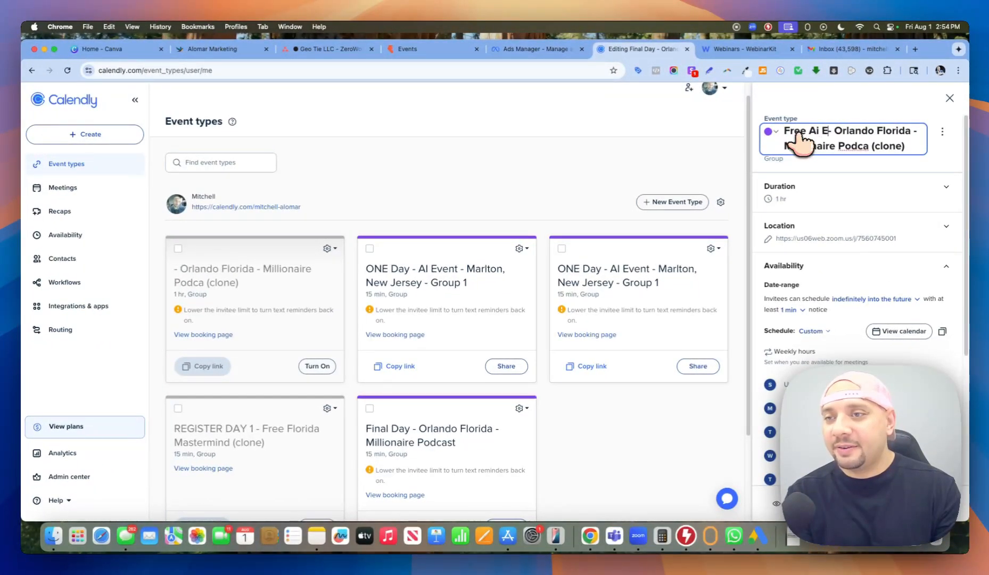
{"action": "type", "text": "ve"}
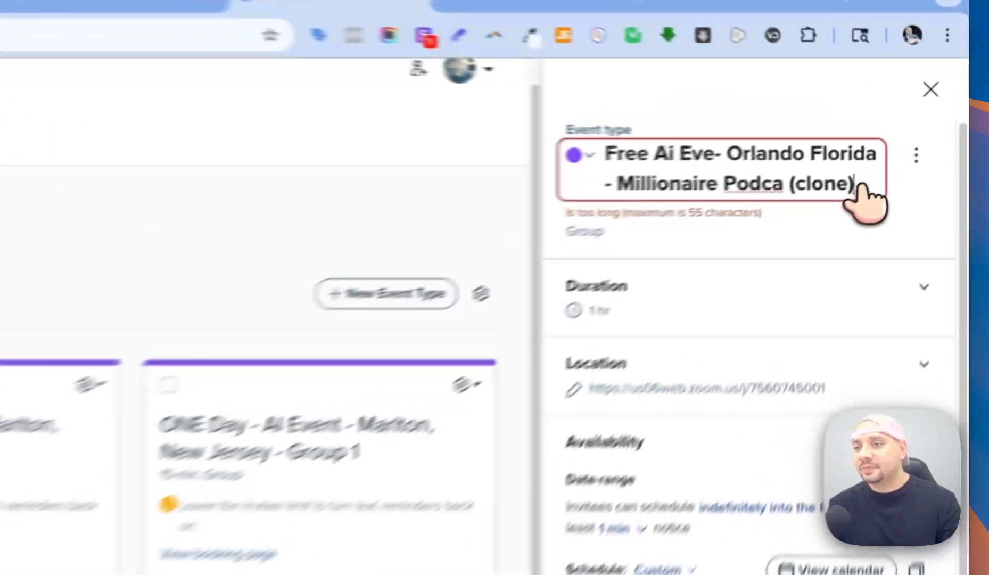
{"action": "left_click_drag", "start_coordinate": [913, 148], "coordinate": [781, 149]}
{"action": "left_click_drag", "start_coordinate": [577, 198], "coordinate": [850, 205]}
{"action": "key", "text": "BackSpace"}
{"action": "key", "text": "BackSpace"}
{"action": "key", "text": "BackSpace"}
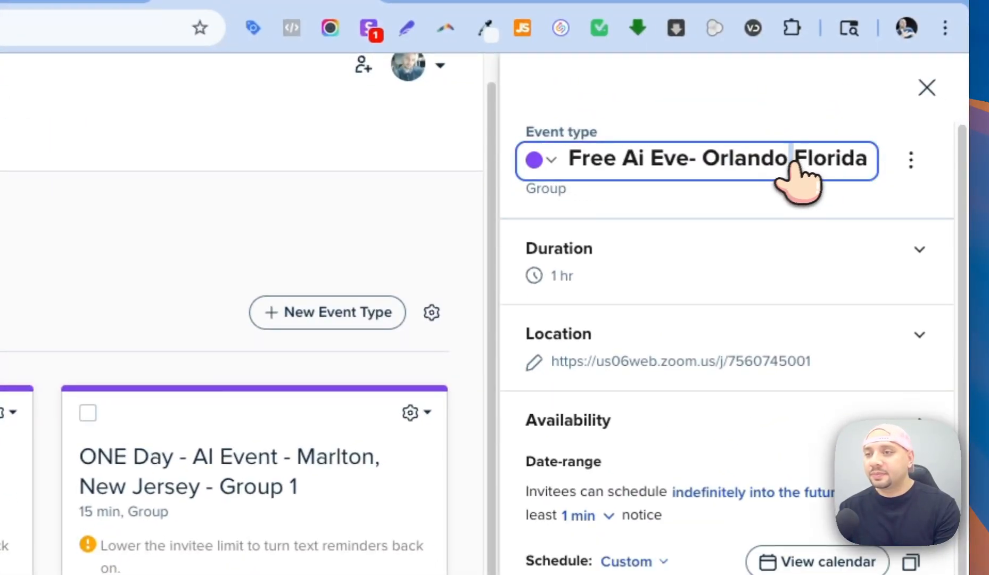
{"action": "left_click_drag", "start_coordinate": [792, 162], "coordinate": [692, 167]}
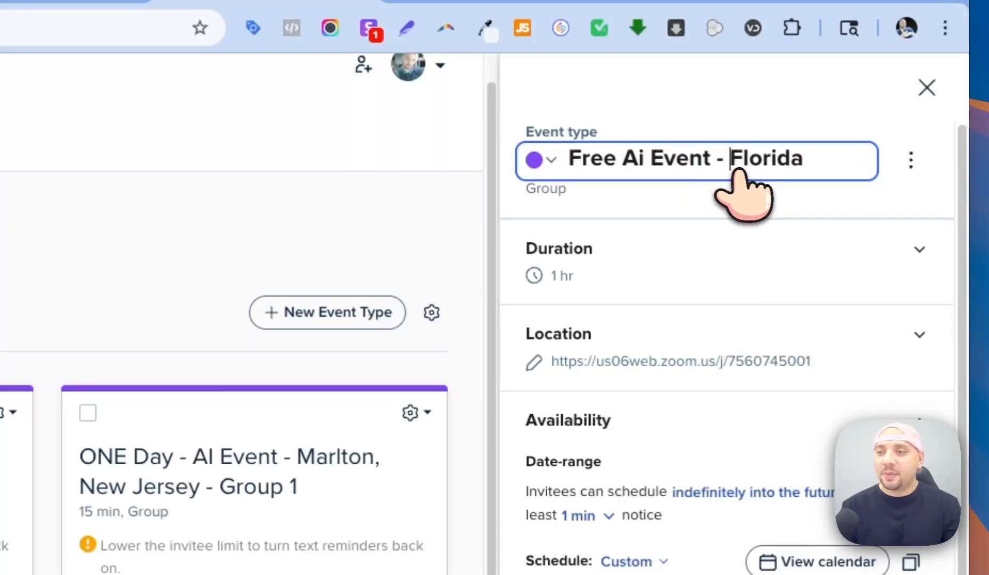
{"action": "left_click", "coordinate": [820, 207]}
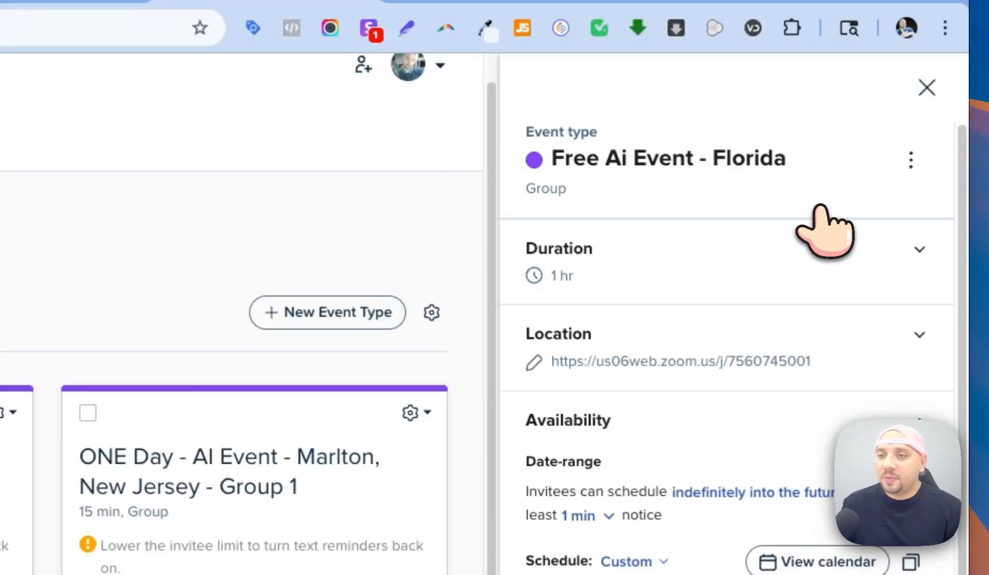
{"action": "left_click", "coordinate": [692, 159]}
{"action": "left_click", "coordinate": [837, 120]}
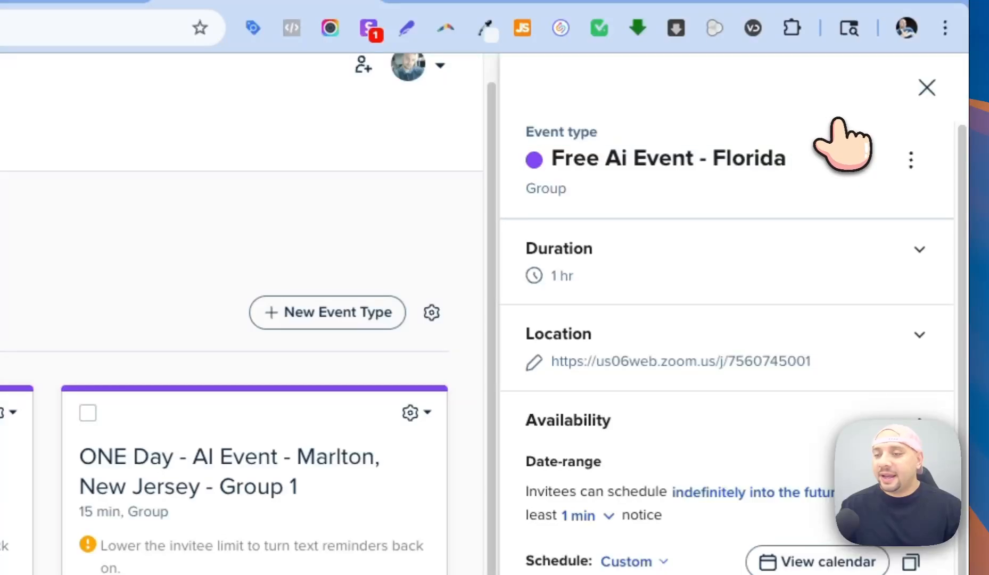
Scroll the weekly hours, glance at Ads Manager, and return to Calendly's Event types list.
{"action": "scroll", "coordinate": [800, 512], "scroll_direction": "down", "scroll_amount": 2}
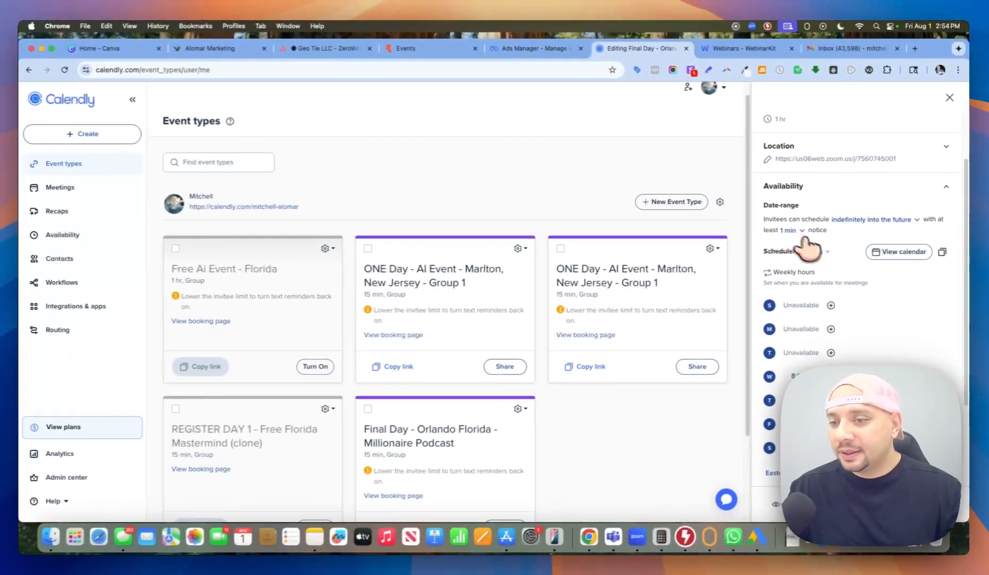
{"action": "scroll", "coordinate": [852, 299], "scroll_direction": "down", "scroll_amount": 3}
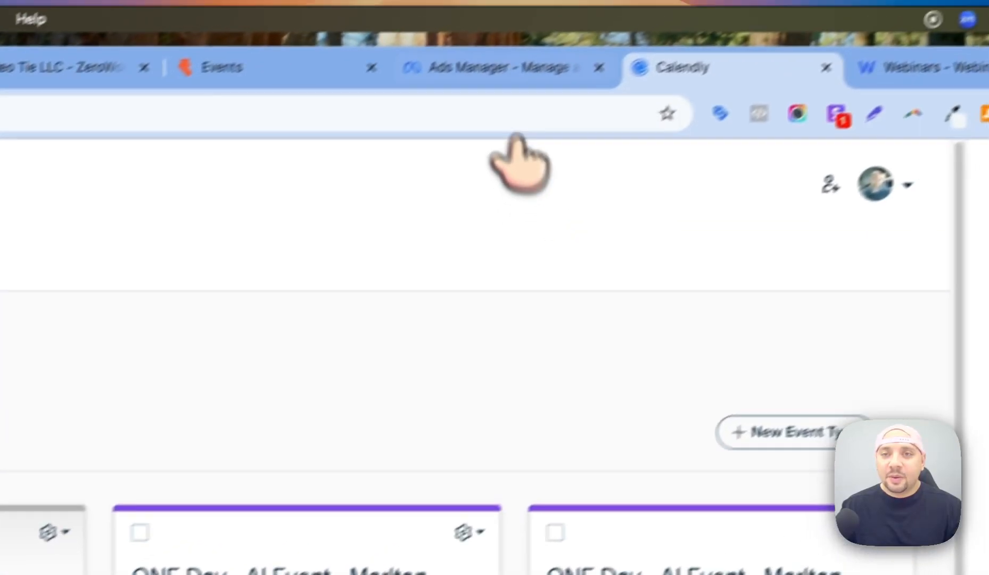
{"action": "left_click", "coordinate": [505, 67]}
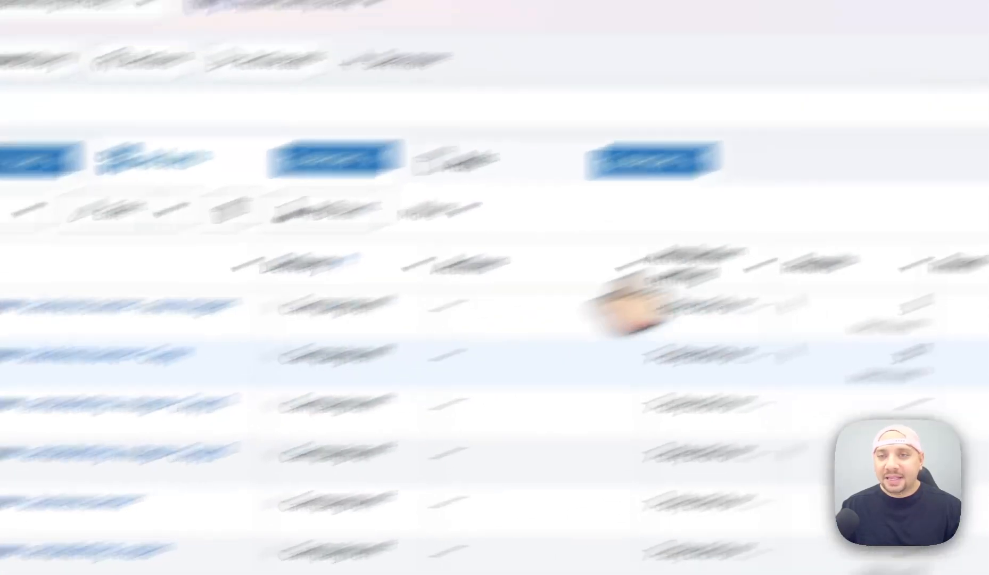
{"action": "left_click", "coordinate": [636, 86]}
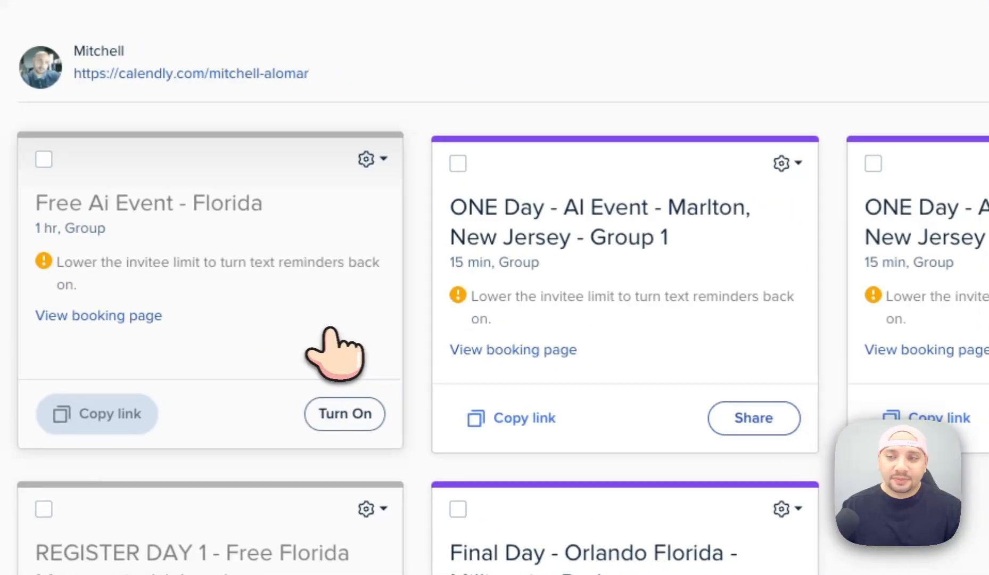
Open the Free Ai Event - Florida settings and its title editor.
{"action": "left_click", "coordinate": [334, 352]}
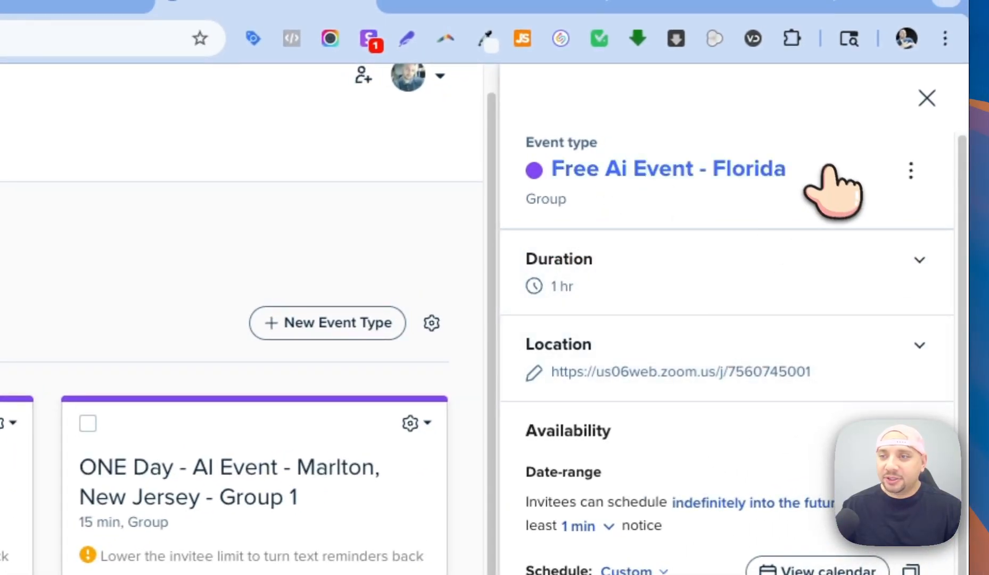
{"action": "left_click", "coordinate": [911, 171]}
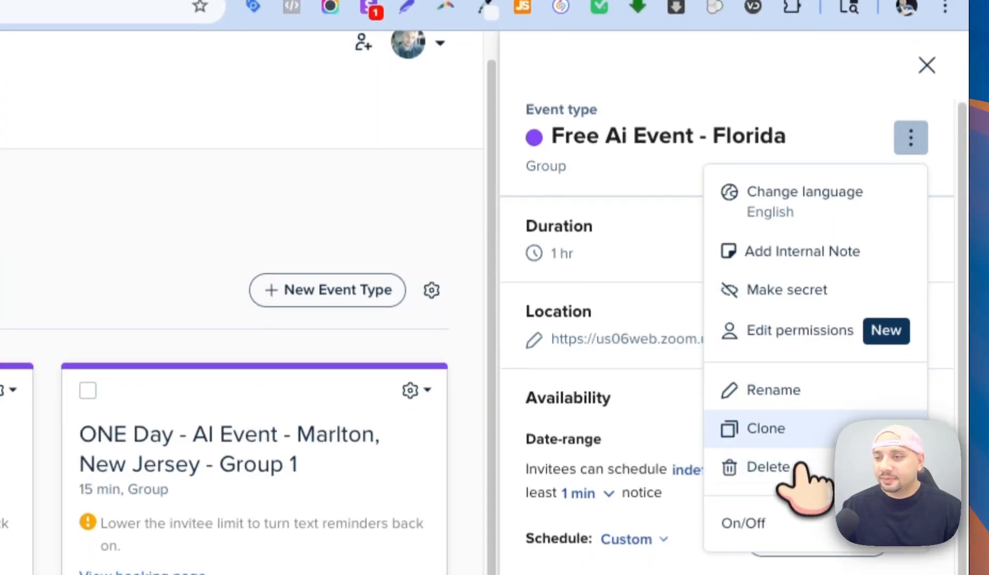
{"action": "left_click", "coordinate": [651, 136]}
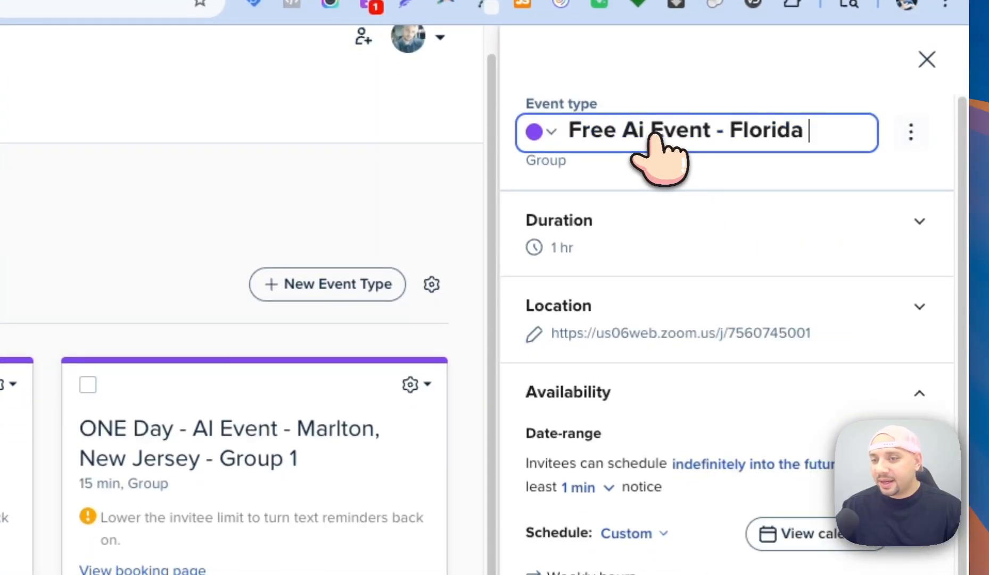
{"action": "scroll", "coordinate": [660, 383], "scroll_direction": "down", "scroll_amount": 5}
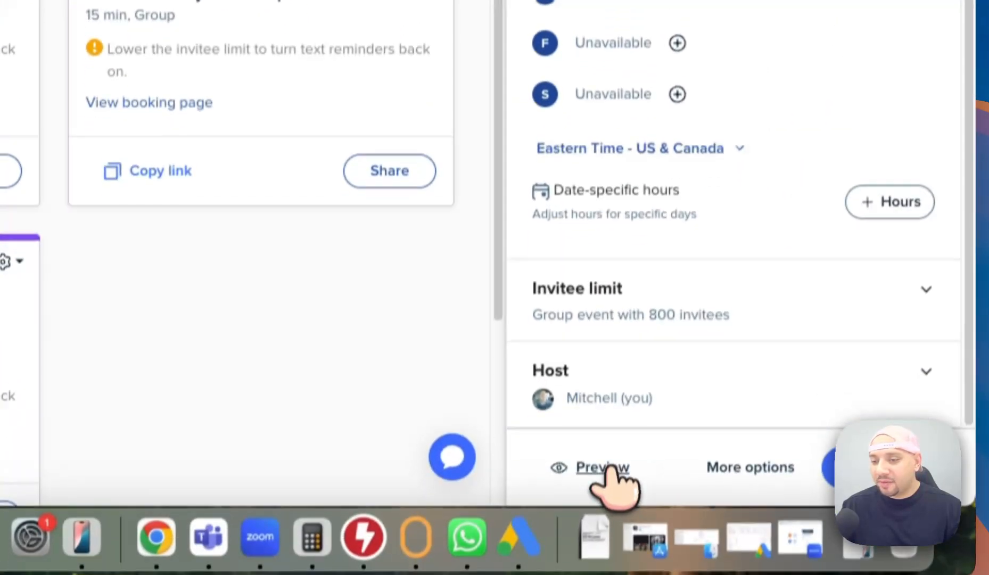
Turn the event type on and preview its booking page, checking August 6's 8:00pm slot.
{"action": "left_click", "coordinate": [603, 468]}
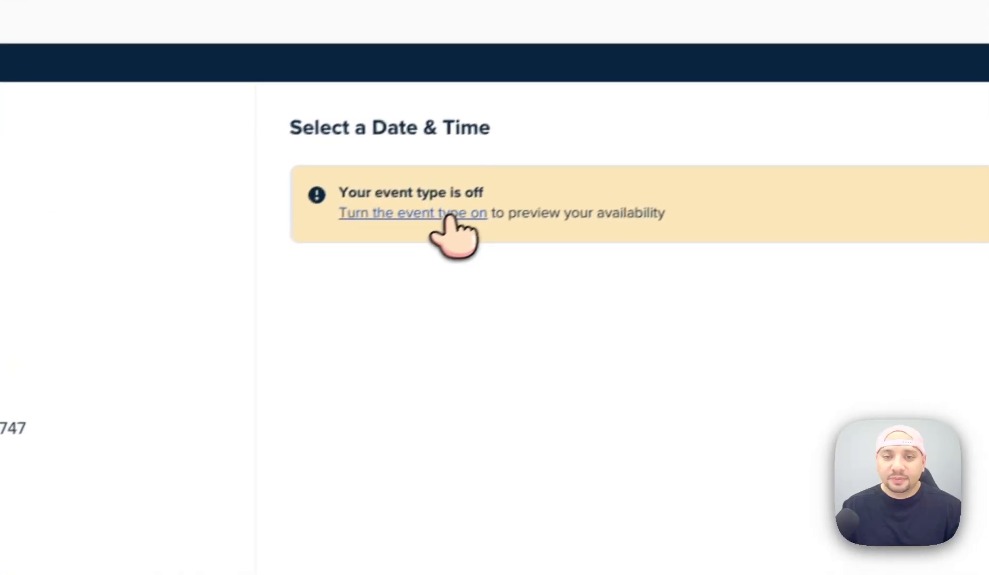
{"action": "left_click", "coordinate": [181, 384]}
{"action": "left_click", "coordinate": [649, 320]}
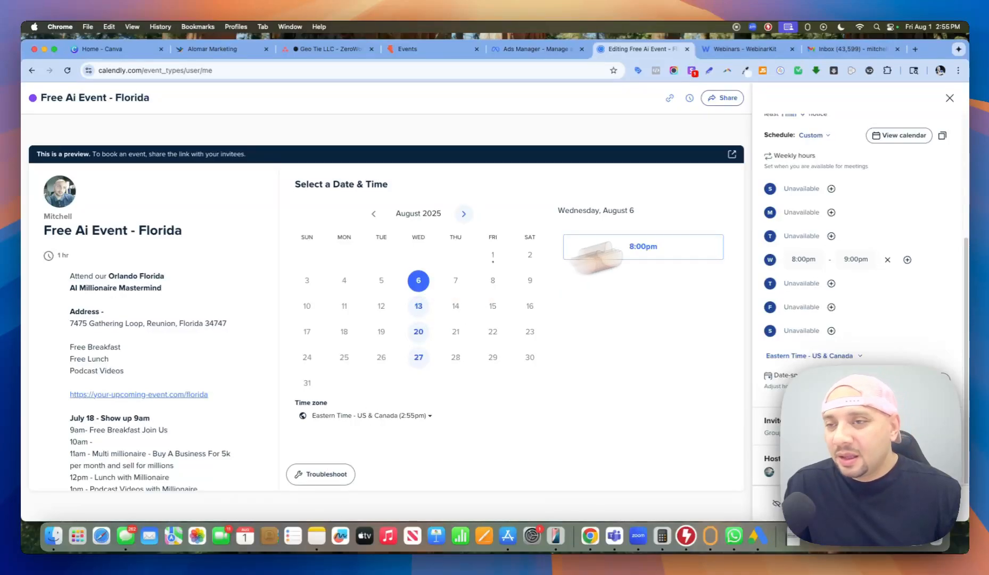
{"action": "scroll", "coordinate": [848, 199], "scroll_direction": "up", "scroll_amount": 2}
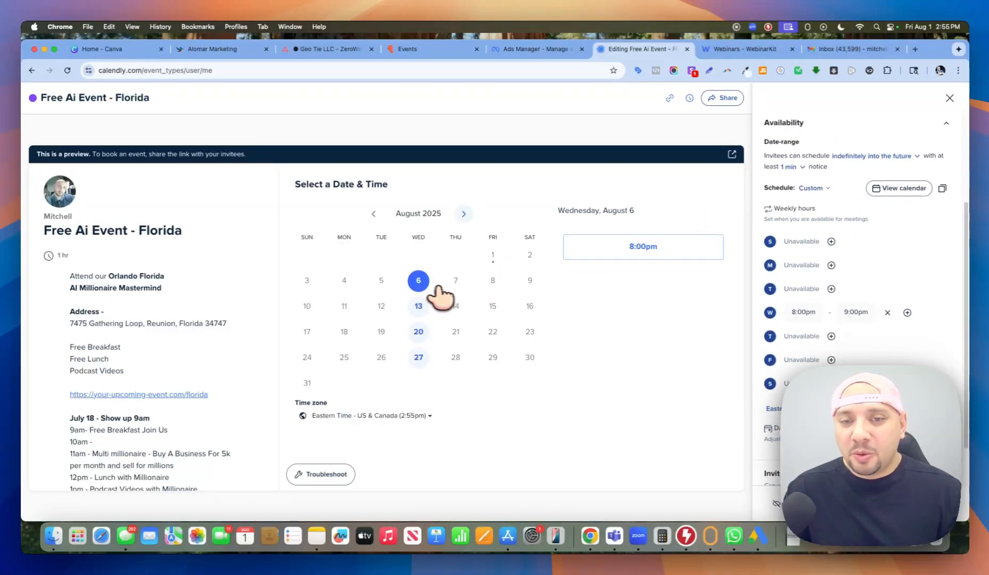
{"action": "scroll", "coordinate": [884, 309], "scroll_direction": "up", "scroll_amount": 5}
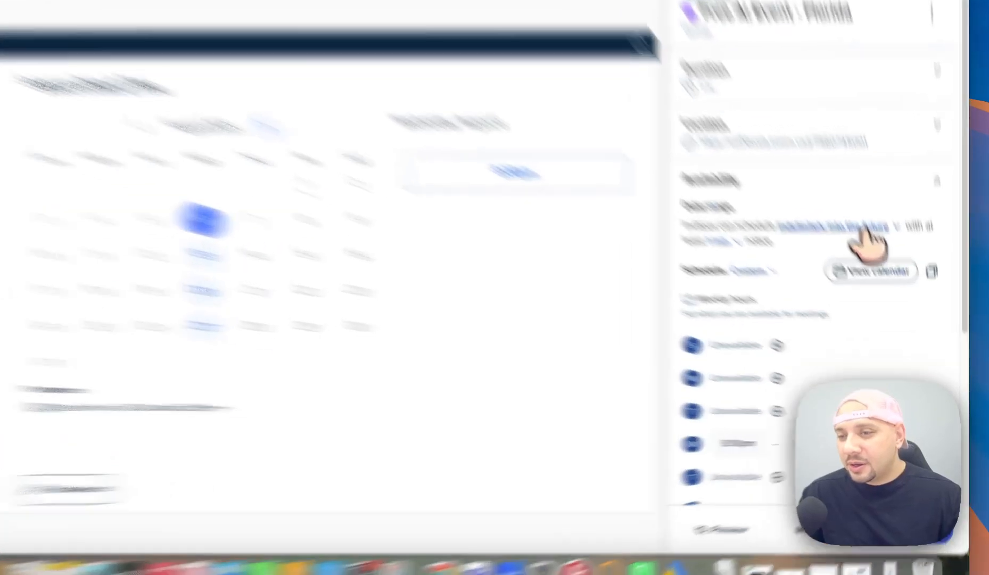
Change the booking date range from 60 to 7 calendar days into the future.
{"action": "left_click", "coordinate": [905, 286]}
{"action": "left_click", "coordinate": [776, 317]}
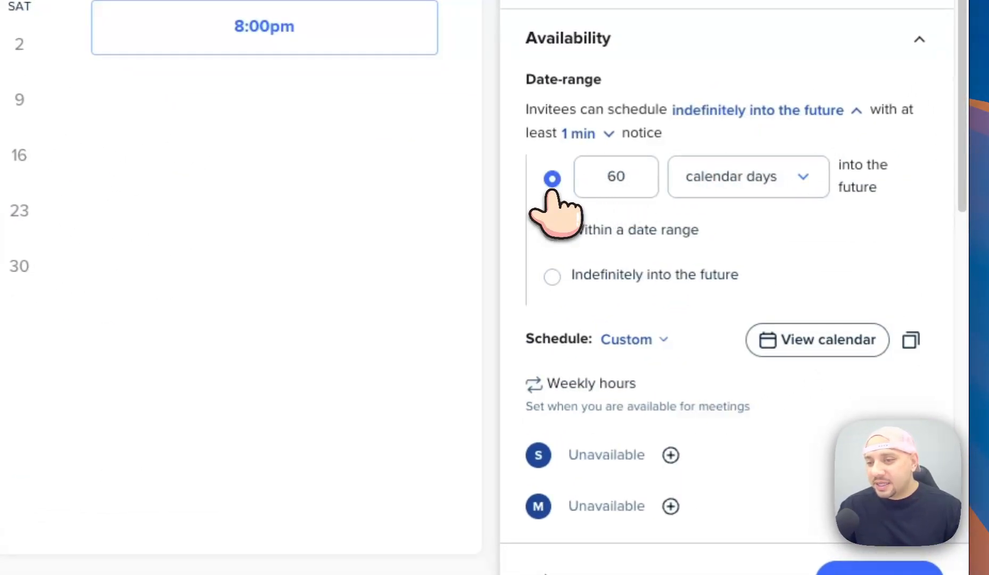
{"action": "double_click", "coordinate": [627, 183]}
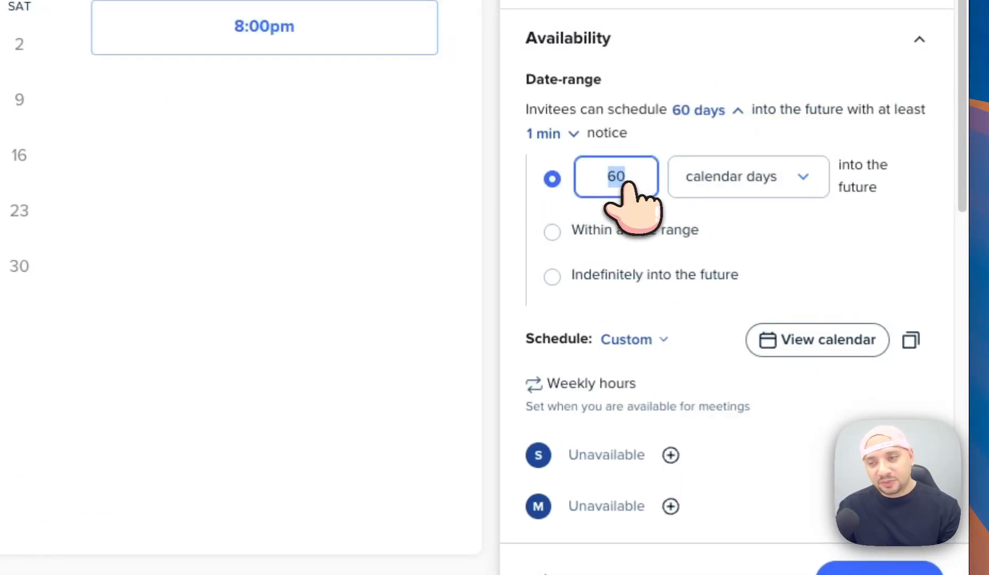
{"action": "type", "text": "7"}
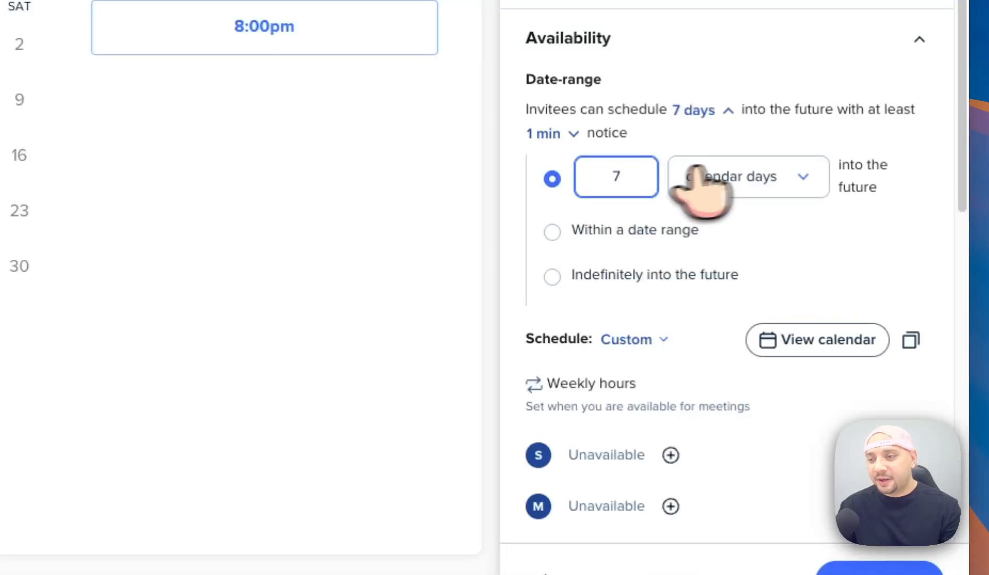
{"action": "left_click", "coordinate": [778, 140]}
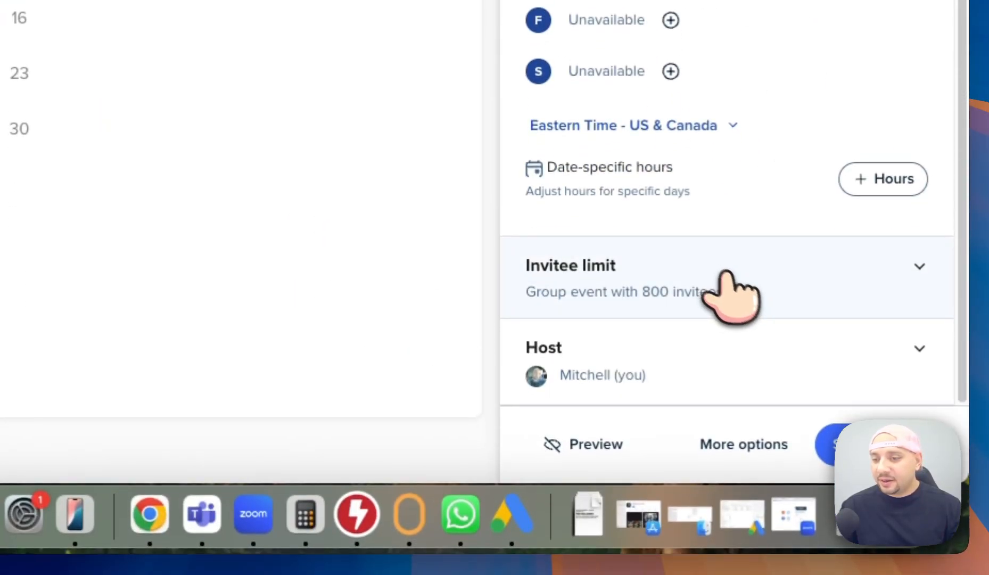
In the description, replace the 'Orlando Florida AI Millionaire Mastermind' phrase with the event title.
{"action": "left_click", "coordinate": [724, 444]}
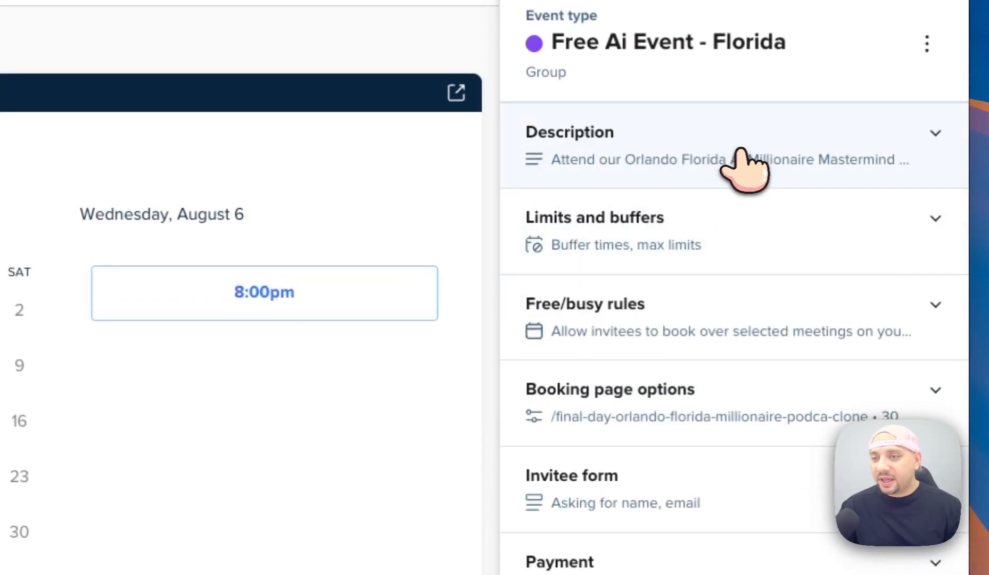
{"action": "left_click", "coordinate": [740, 152]}
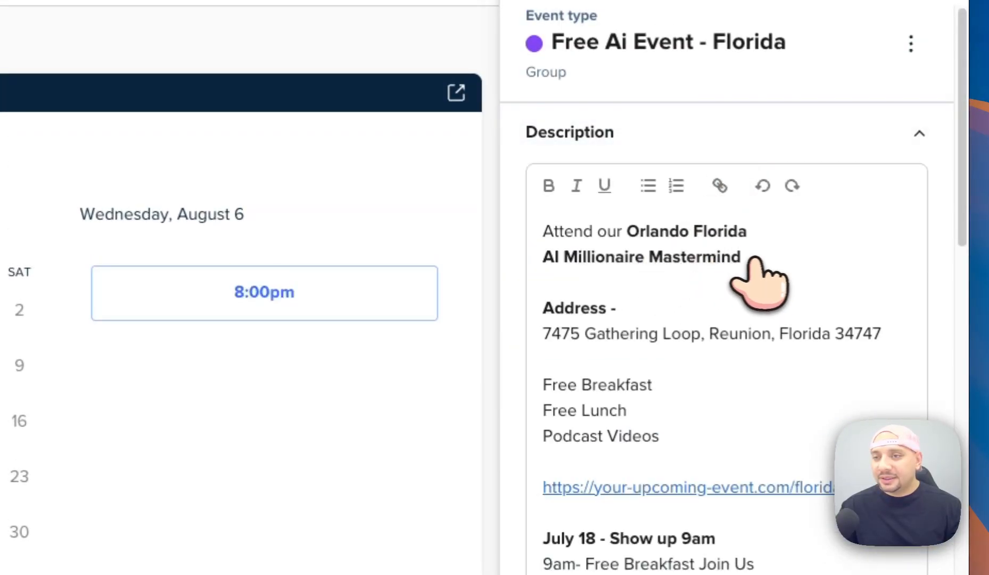
{"action": "left_click", "coordinate": [703, 42]}
{"action": "key", "text": "ctrl+c"}
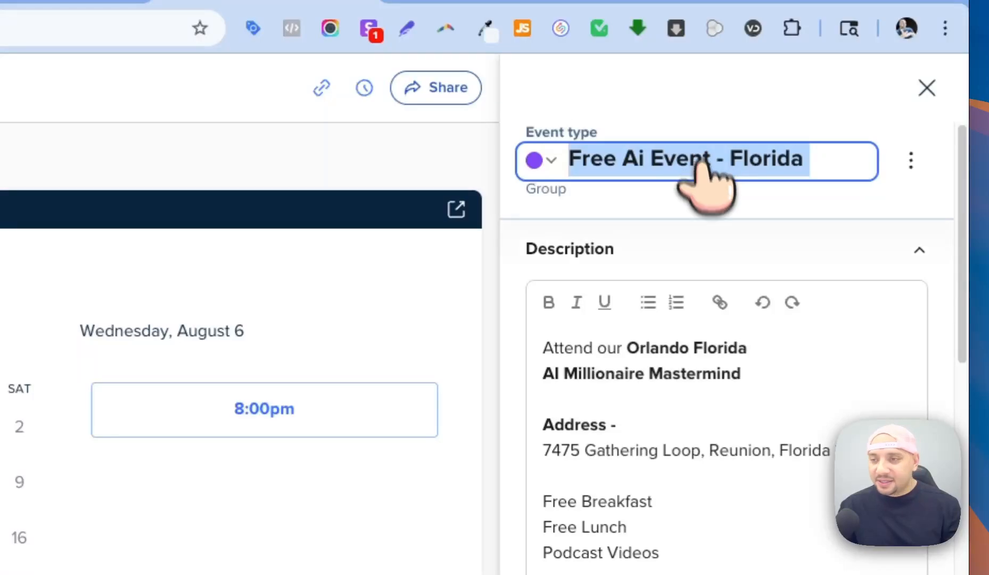
{"action": "left_click_drag", "start_coordinate": [743, 375], "coordinate": [631, 347]}
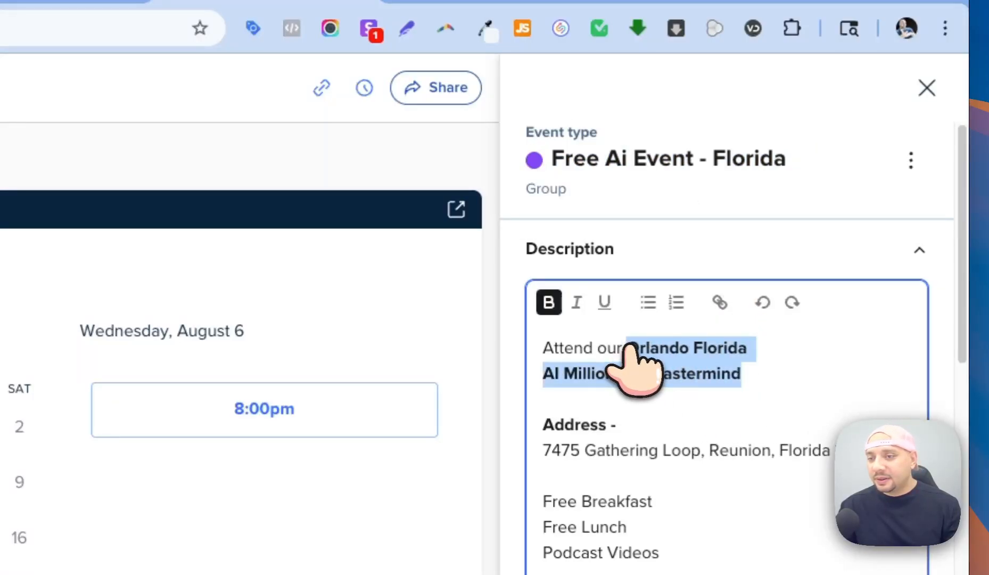
{"action": "key", "text": "ctrl+v"}
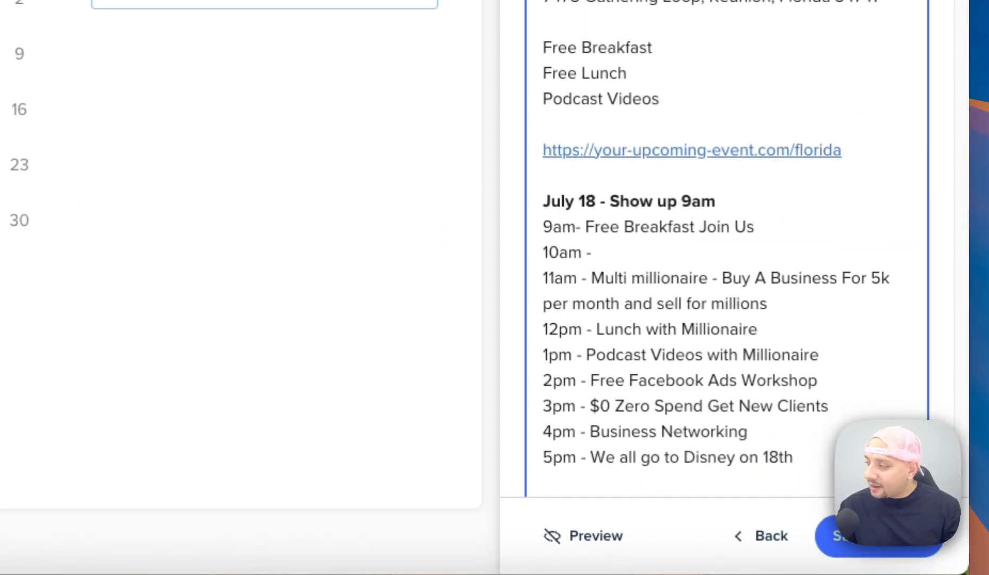
{"action": "left_click", "coordinate": [880, 536]}
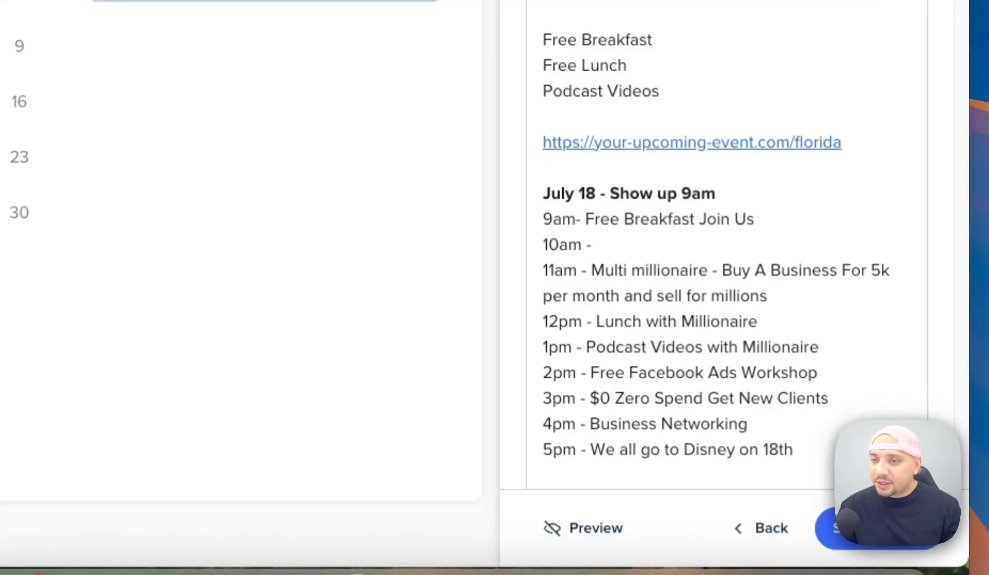
Replace the address with the Zoom Meeting link and delete the breakfast through 9am lines.
{"action": "left_click", "coordinate": [575, 202]}
{"action": "left_click_drag", "start_coordinate": [570, 220], "coordinate": [544, 180]}
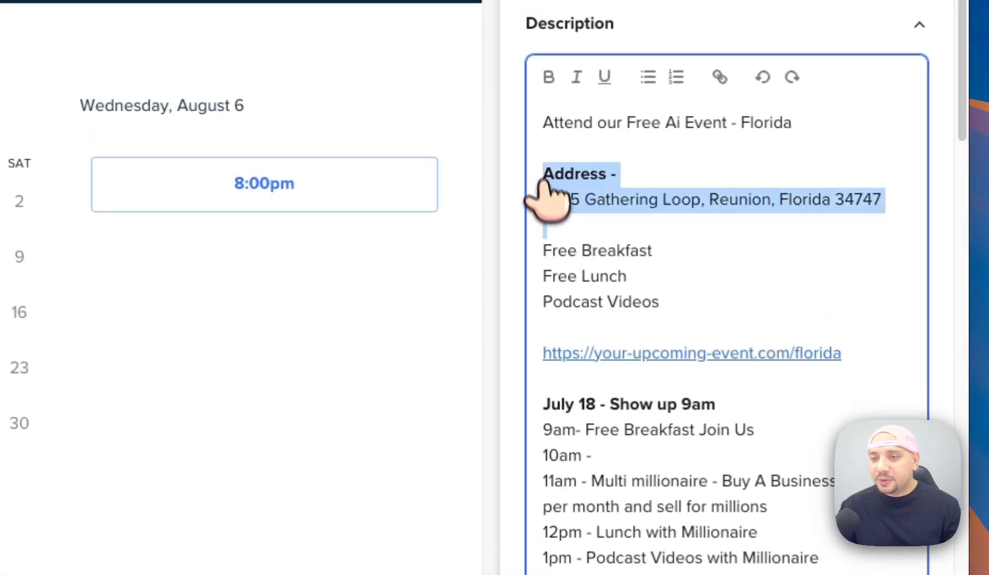
{"action": "key", "text": "ctrl+v"}
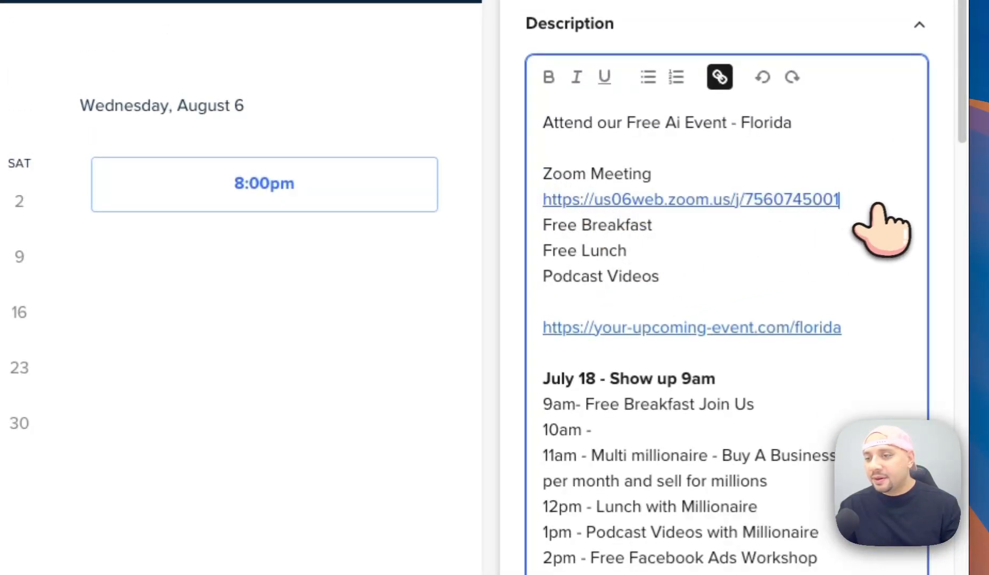
{"action": "left_click_drag", "start_coordinate": [867, 205], "coordinate": [786, 155]}
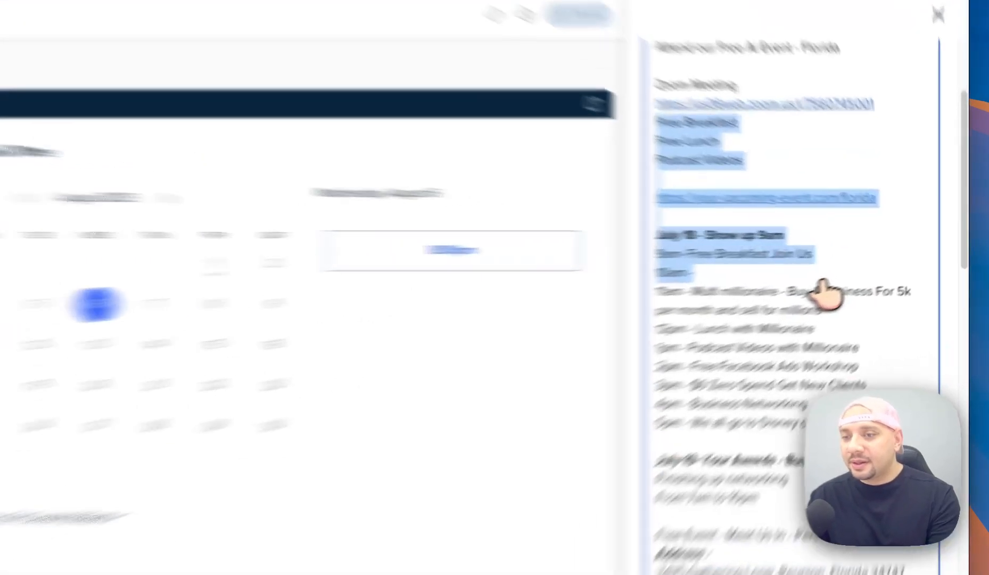
{"action": "key", "text": "BackSpace"}
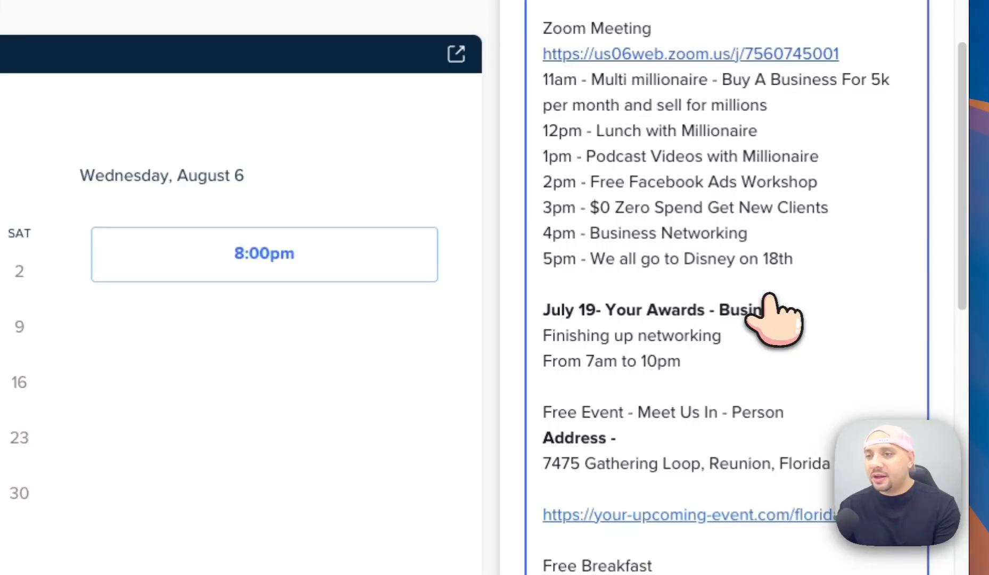
{"action": "key", "text": "Return"}
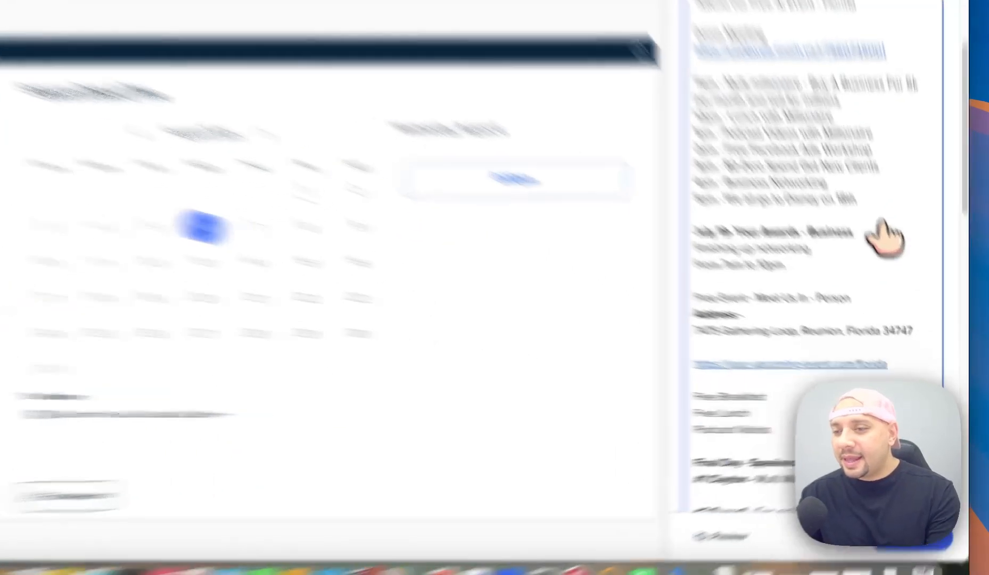
Delete the July 19 heading and the address, venue link, perks and speakers lines.
{"action": "triple_click", "coordinate": [908, 283]}
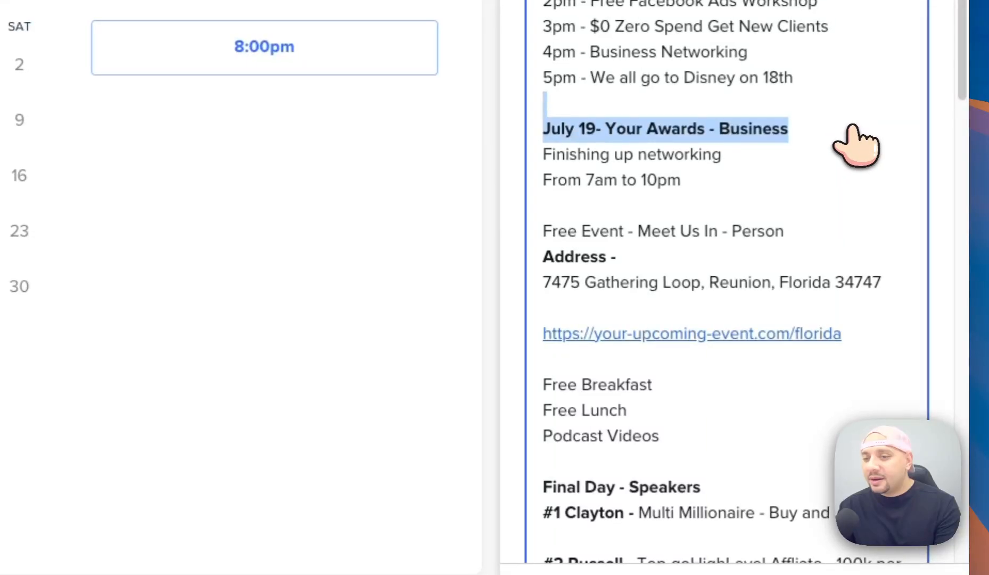
{"action": "key", "text": "BackSpace"}
{"action": "left_click_drag", "start_coordinate": [805, 204], "coordinate": [863, 429]}
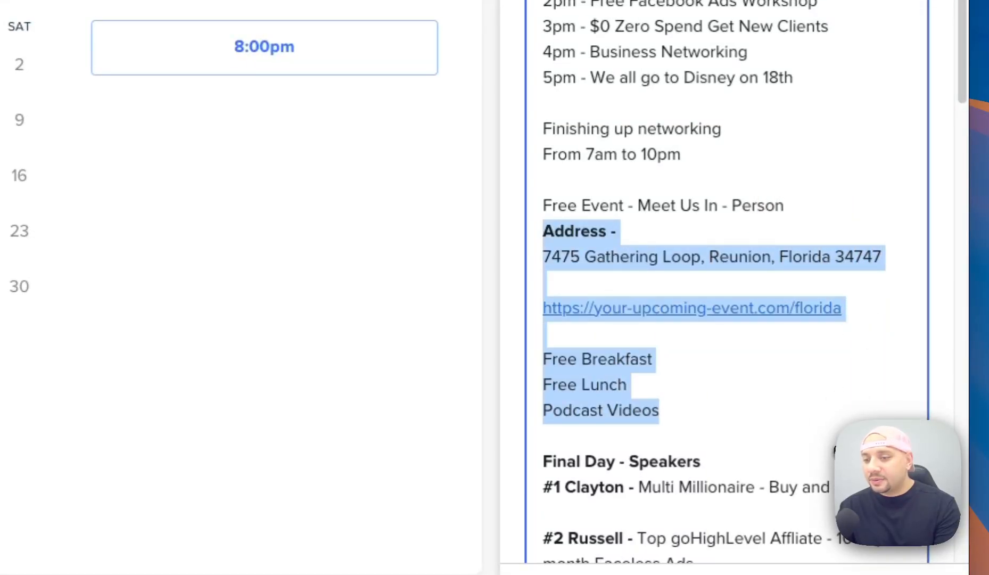
{"action": "scroll", "coordinate": [835, 421], "scroll_direction": "down", "scroll_amount": 8}
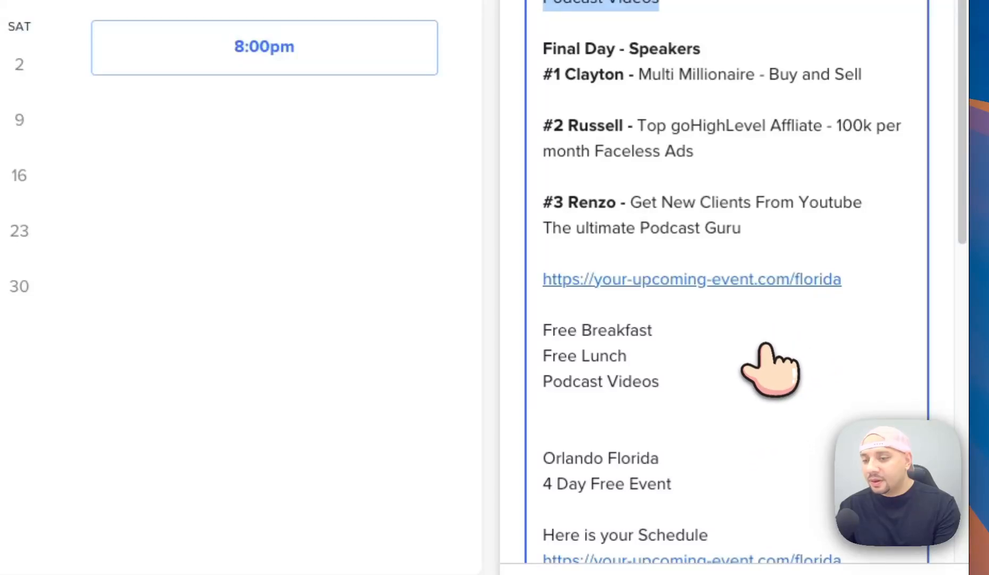
{"action": "scroll", "coordinate": [764, 349], "scroll_direction": "down", "scroll_amount": 16}
{"action": "scroll", "coordinate": [746, 298], "scroll_direction": "up", "scroll_amount": 10}
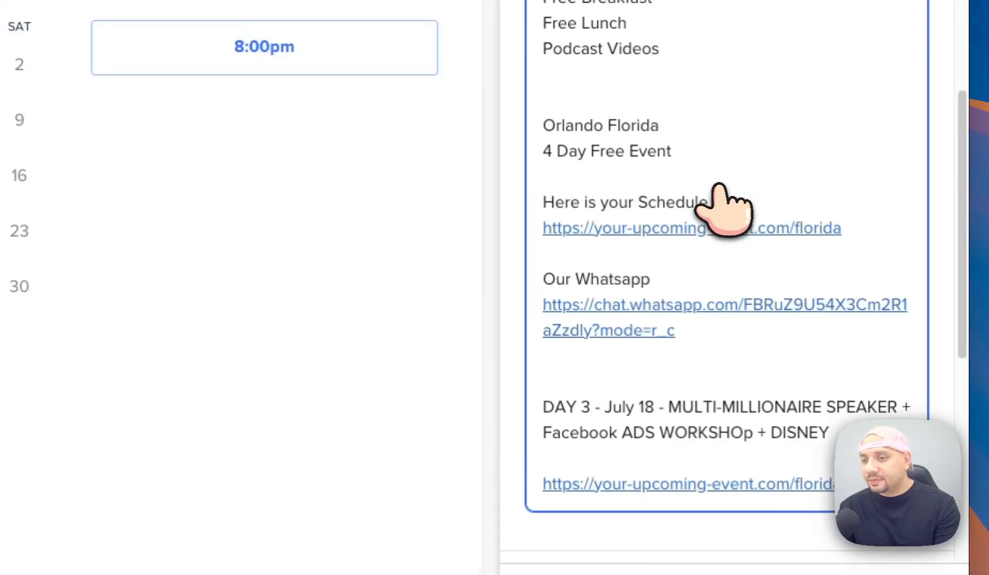
{"action": "left_click", "coordinate": [848, 215], "text": "shift"}
{"action": "left_click", "coordinate": [856, 159], "text": "shift"}
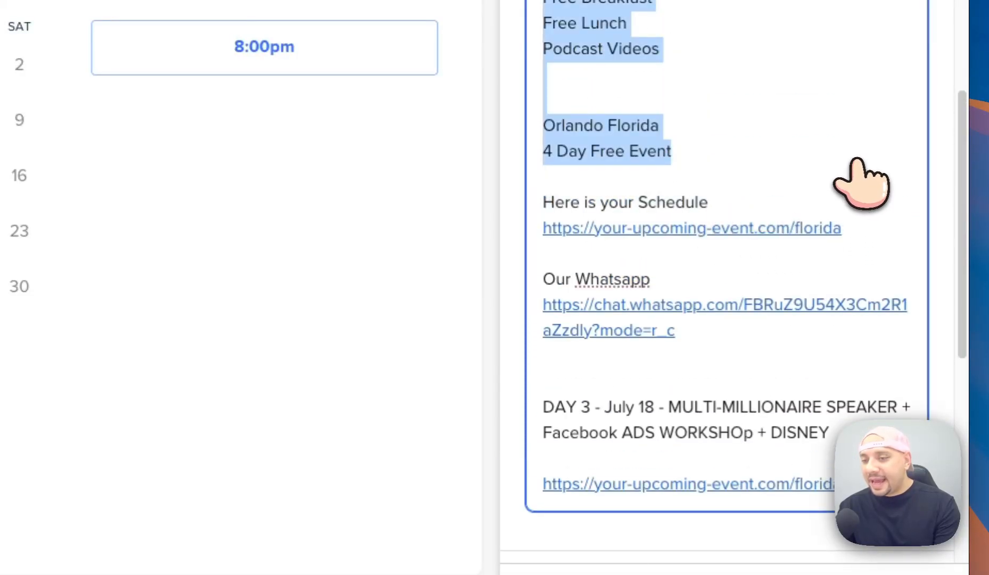
{"action": "key", "text": "BackSpace"}
{"action": "scroll", "coordinate": [783, 195], "scroll_direction": "up", "scroll_amount": 10}
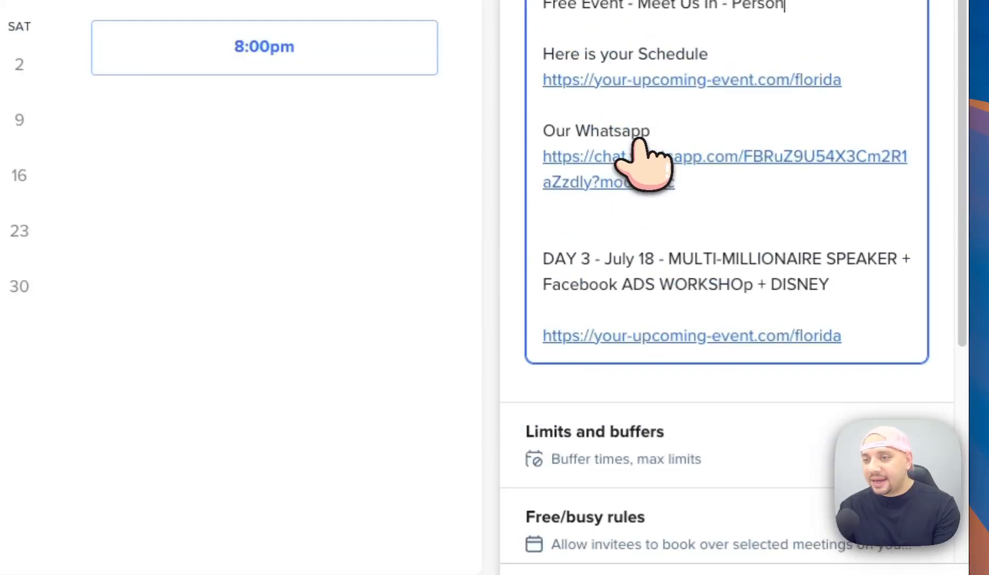
Remove the DAY 3 block and paste the Zoom Meeting link over the schedule link.
{"action": "left_click_drag", "start_coordinate": [692, 266], "coordinate": [552, 241]}
{"action": "left_click", "coordinate": [719, 296]}
{"action": "left_click_drag", "start_coordinate": [746, 322], "coordinate": [858, 423]}
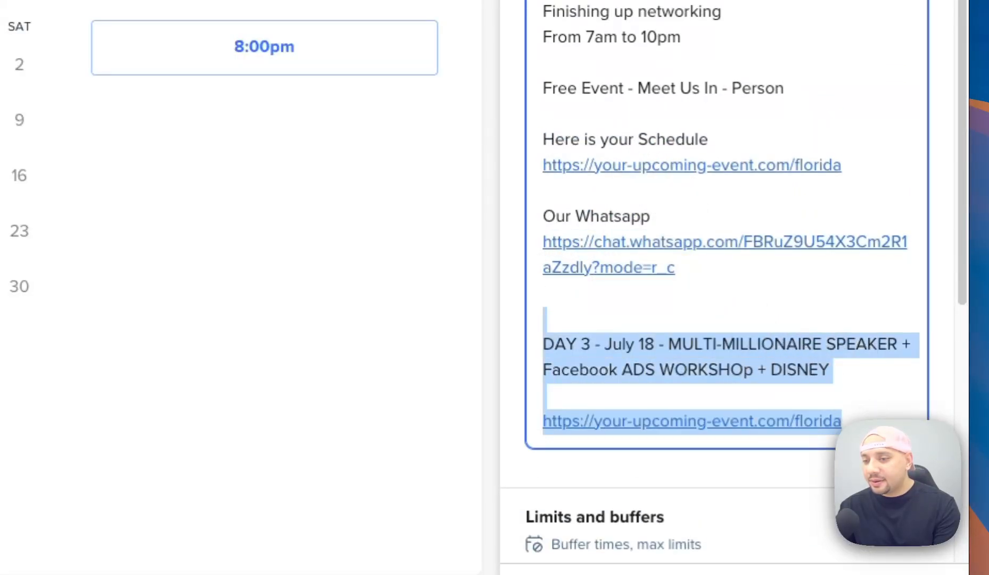
{"action": "key", "text": "BackSpace"}
{"action": "left_click_drag", "start_coordinate": [843, 166], "coordinate": [546, 157]}
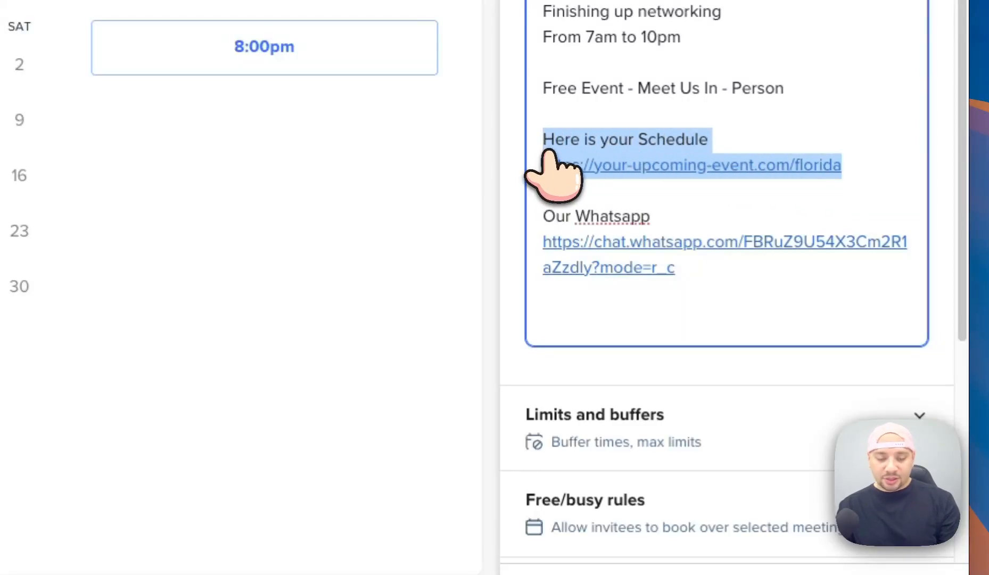
{"action": "key", "text": "ctrl+v"}
{"action": "scroll", "coordinate": [682, 261], "scroll_direction": "down", "scroll_amount": 1}
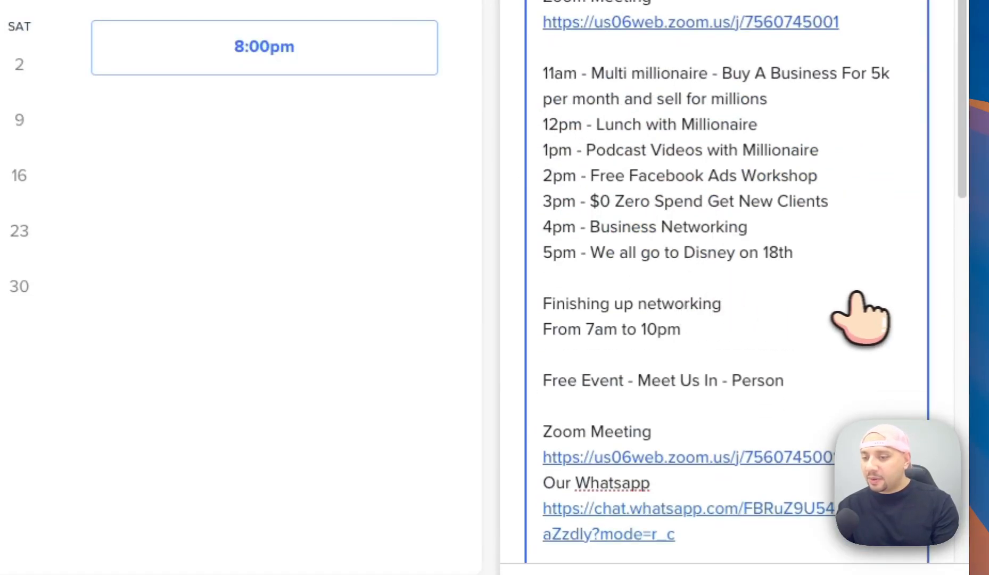
{"action": "key", "text": "Return"}
{"action": "scroll", "coordinate": [751, 433], "scroll_direction": "down", "scroll_amount": 4}
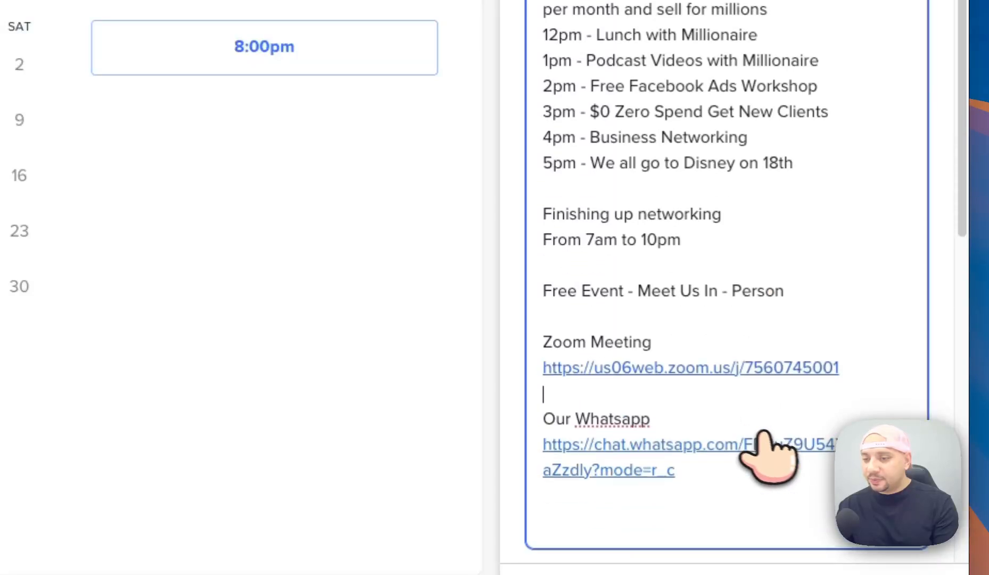
{"action": "left_click_drag", "start_coordinate": [714, 377], "coordinate": [506, 306]}
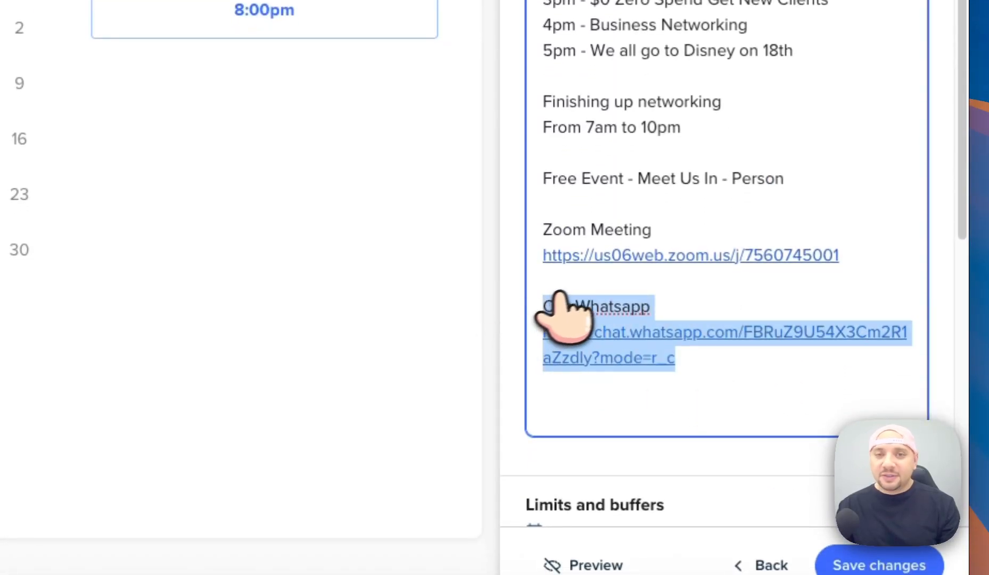
Paste the Our Whatsapp line and link under the description's opening line.
{"action": "scroll", "coordinate": [626, 272], "scroll_direction": "up", "scroll_amount": 7}
{"action": "left_click", "coordinate": [695, 113]}
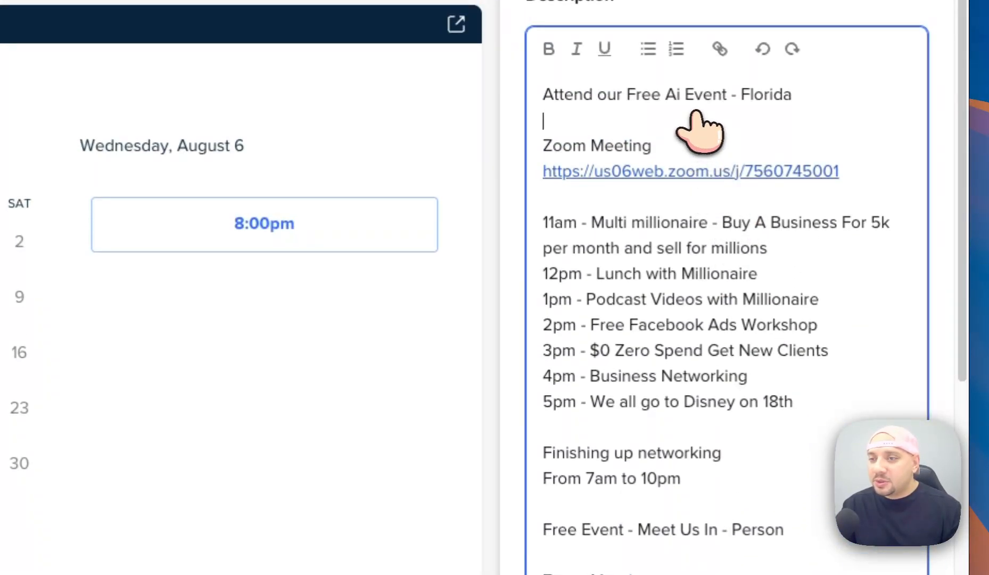
{"action": "type", "text": "Our Whatsapp https://chat.whatsapp.com/FBRuZ9U54X3Cm2R1aZzdly?mode=r_d"}
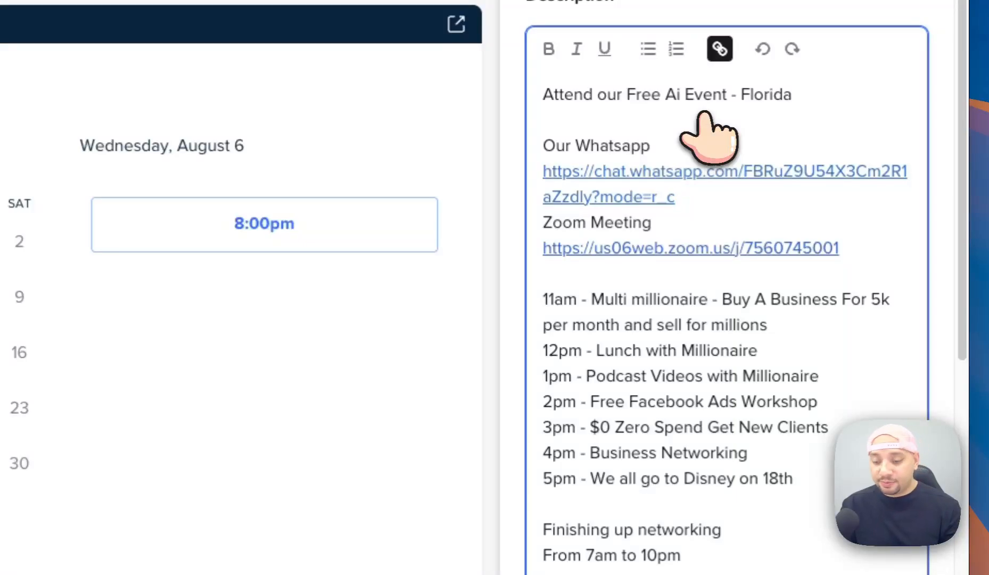
{"action": "key", "text": "Return"}
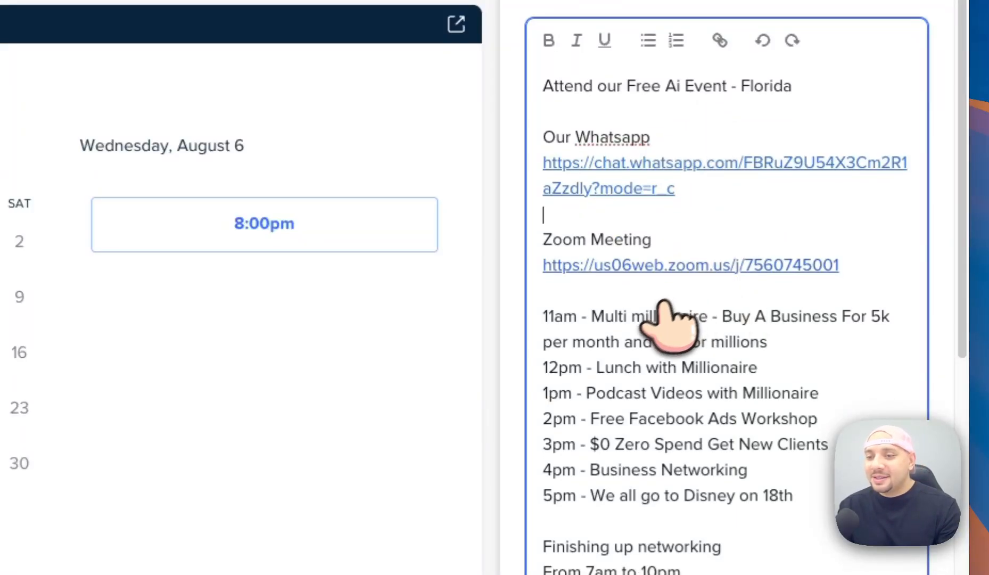
Strip the 11am–3pm time prefixes from the agenda and delete the Lunch with Millionaire line.
{"action": "scroll", "coordinate": [815, 451], "scroll_direction": "down", "scroll_amount": 1}
{"action": "triple_click", "coordinate": [767, 426]}
{"action": "left_click_drag", "start_coordinate": [752, 423], "coordinate": [535, 279]}
{"action": "left_click", "coordinate": [666, 330]}
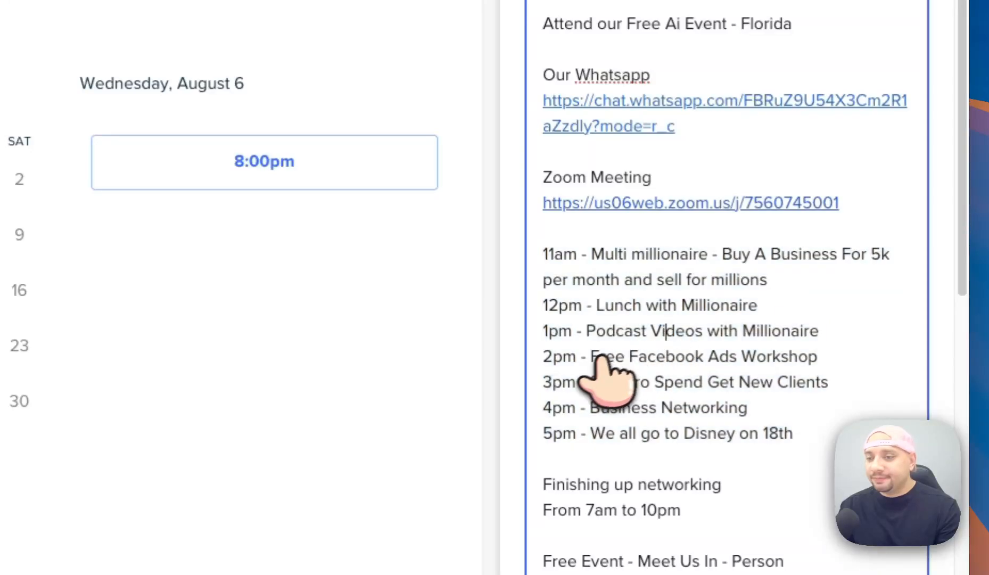
{"action": "key", "text": "BackSpace"}
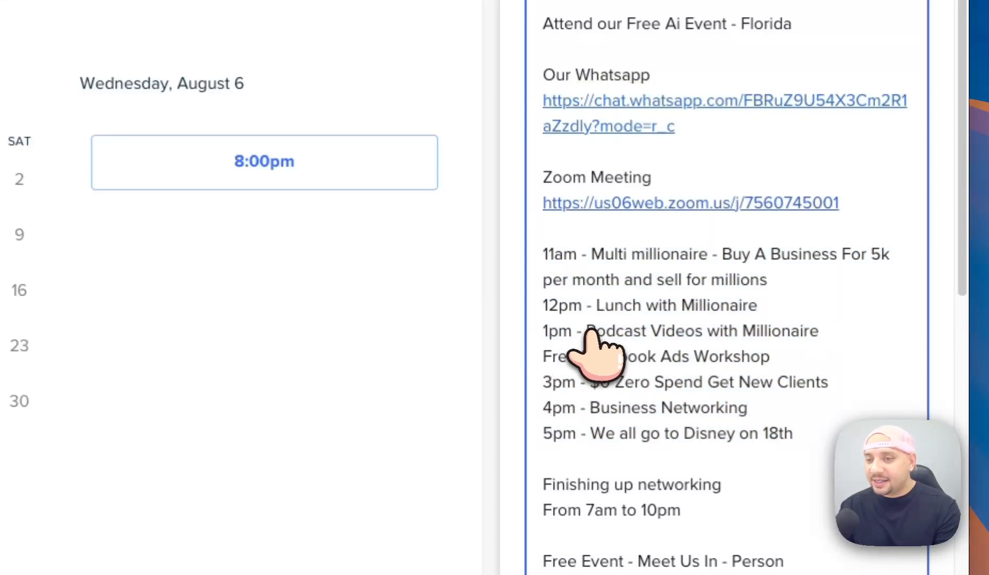
{"action": "key", "text": "BackSpace"}
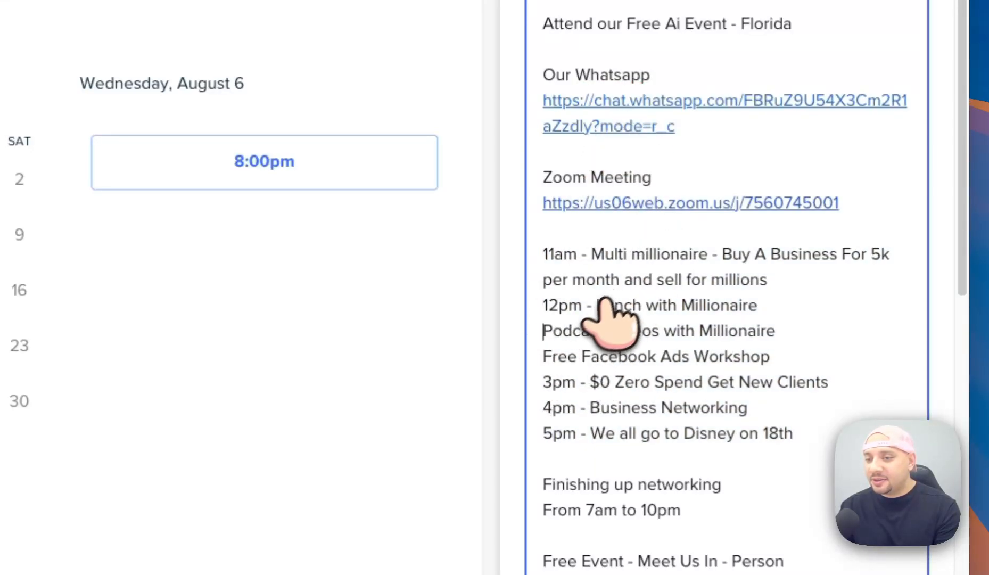
{"action": "left_click_drag", "start_coordinate": [597, 305], "coordinate": [528, 313]}
{"action": "left_click", "coordinate": [840, 305], "text": "shift"}
{"action": "key", "text": "BackSpace"}
{"action": "key", "text": "BackSpace"}
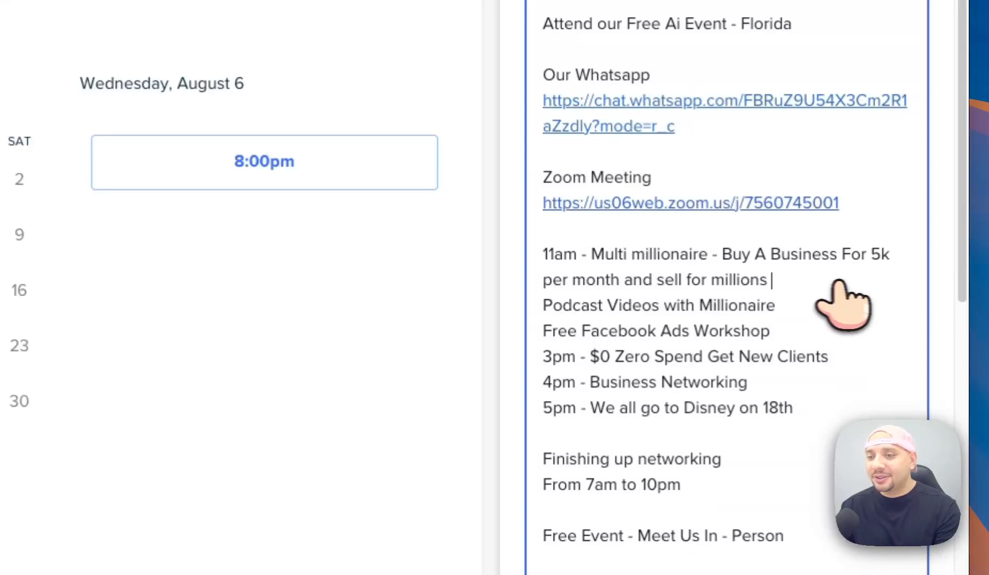
{"action": "left_click_drag", "start_coordinate": [723, 255], "coordinate": [565, 256]}
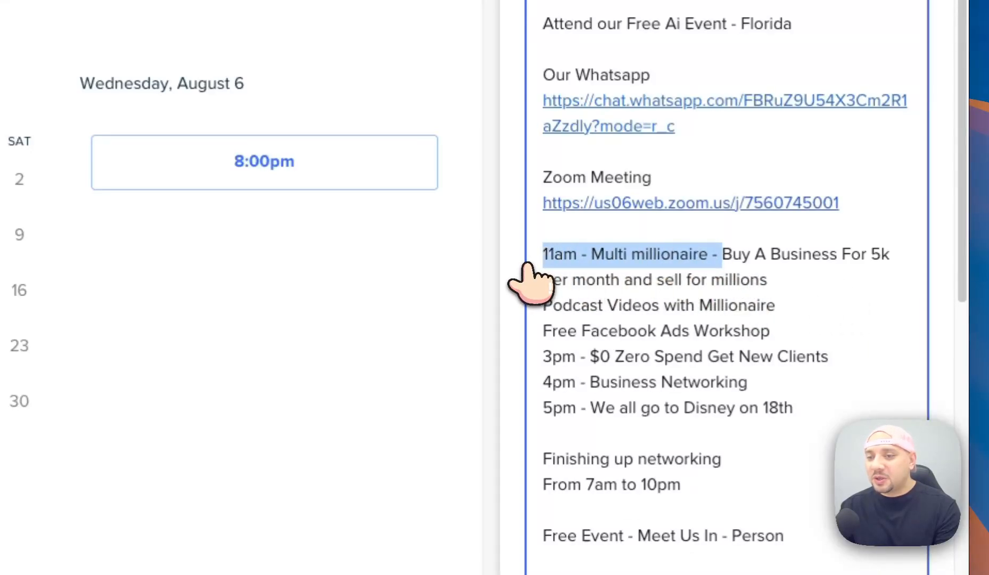
{"action": "key", "text": "BackSpace"}
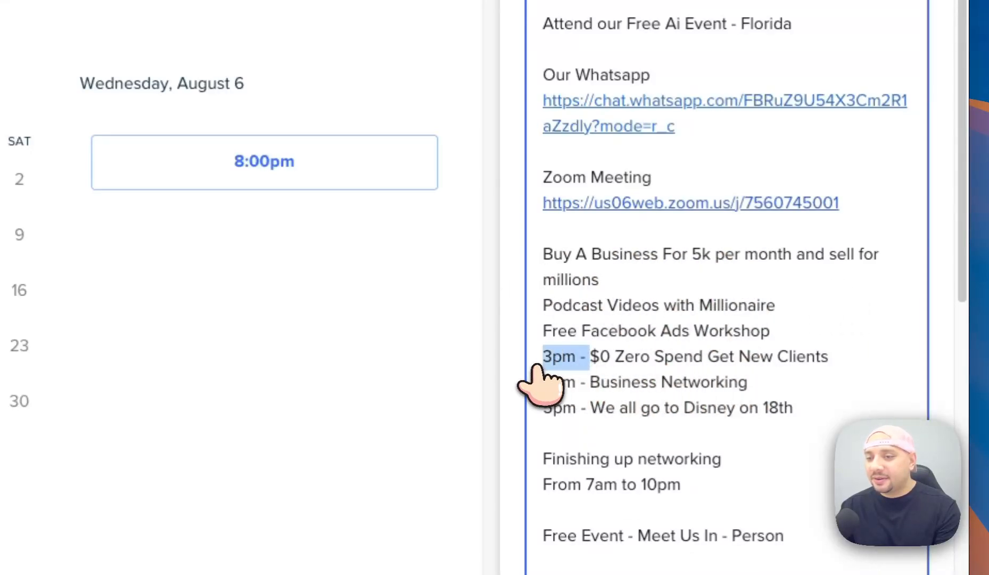
{"action": "key", "text": "BackSpace"}
{"action": "key", "text": "BackSpace"}
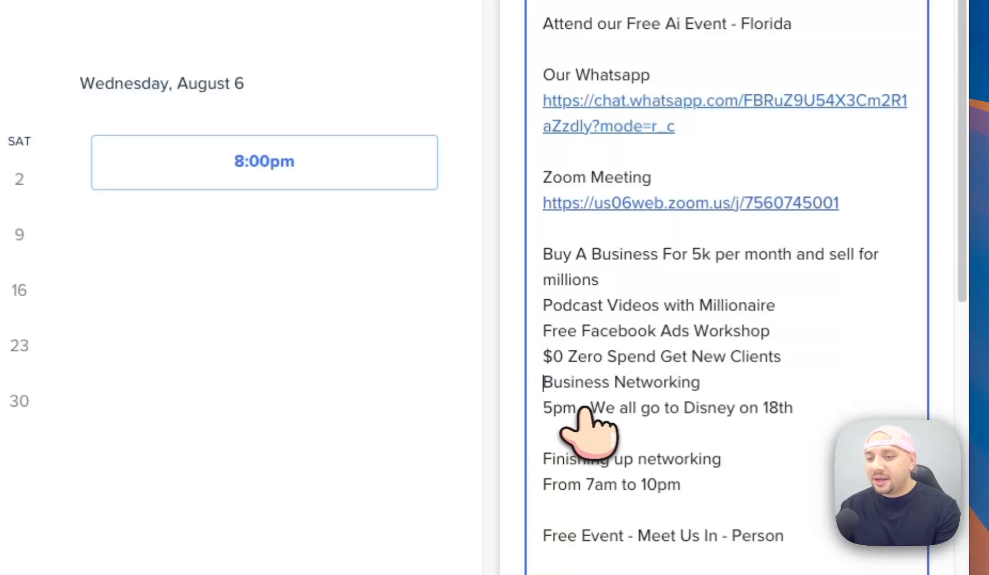
Delete the 5pm Disney, 7am to 10pm and Free Event - Meet Us In-Person lines.
{"action": "triple_click", "coordinate": [788, 408]}
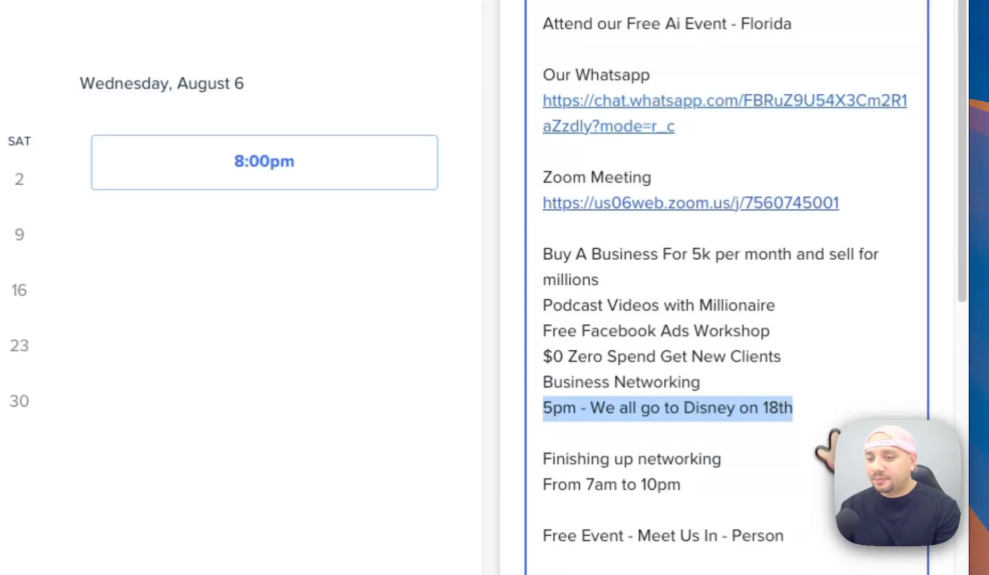
{"action": "key", "text": "BackSpace"}
{"action": "key", "text": "BackSpace"}
{"action": "triple_click", "coordinate": [751, 434]}
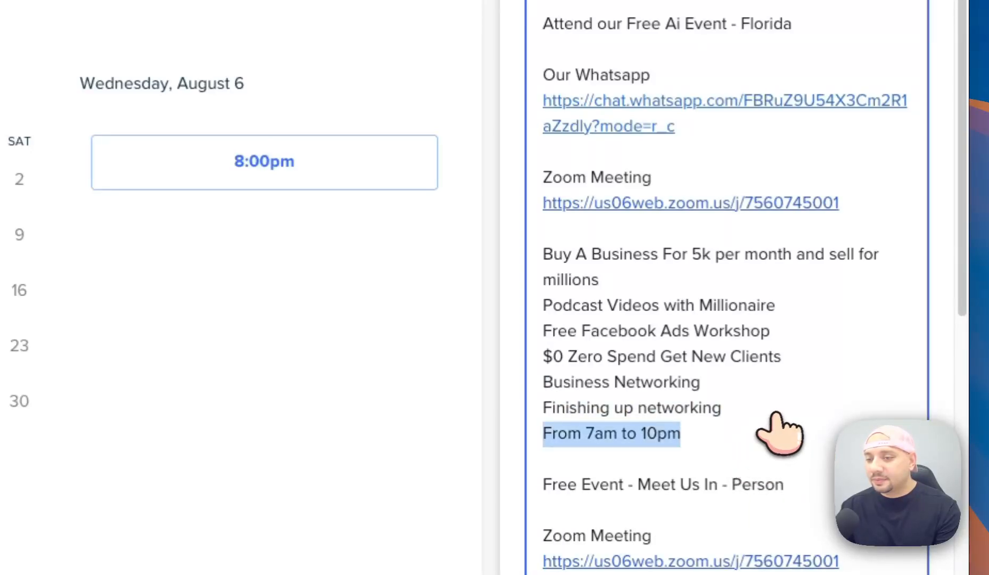
{"action": "key", "text": "BackSpace"}
{"action": "scroll", "coordinate": [761, 457], "scroll_direction": "down", "scroll_amount": 1}
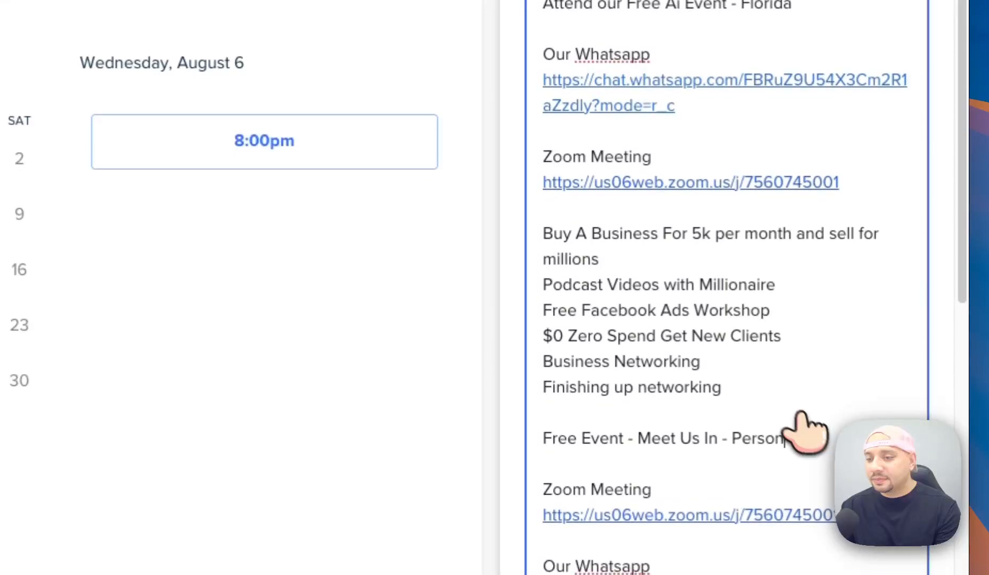
{"action": "triple_click", "coordinate": [805, 433]}
{"action": "key", "text": "BackSpace"}
{"action": "key", "text": "BackSpace"}
{"action": "scroll", "coordinate": [805, 436], "scroll_direction": "down", "scroll_amount": 7}
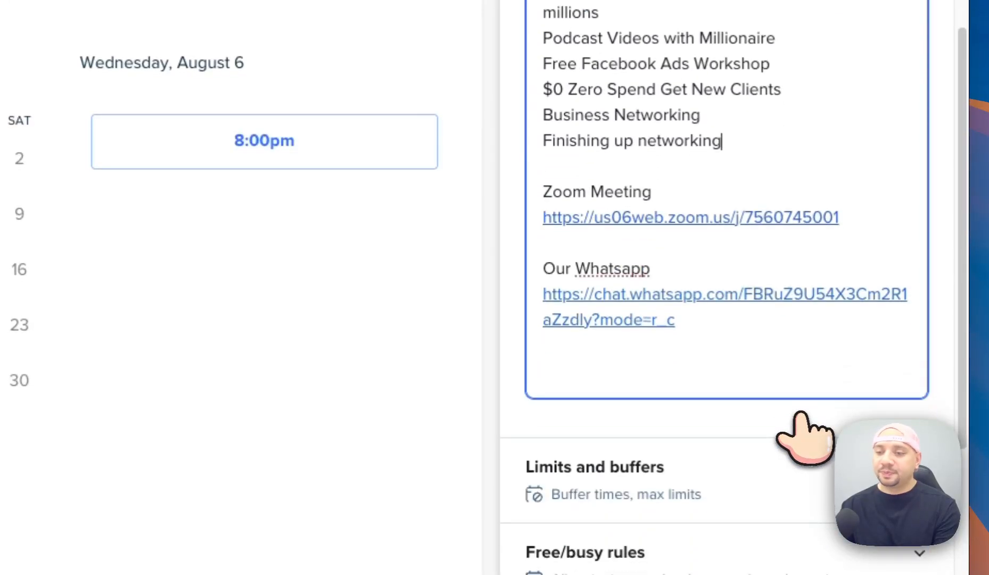
{"action": "scroll", "coordinate": [788, 159], "scroll_direction": "up", "scroll_amount": 6}
{"action": "left_click", "coordinate": [777, 106]}
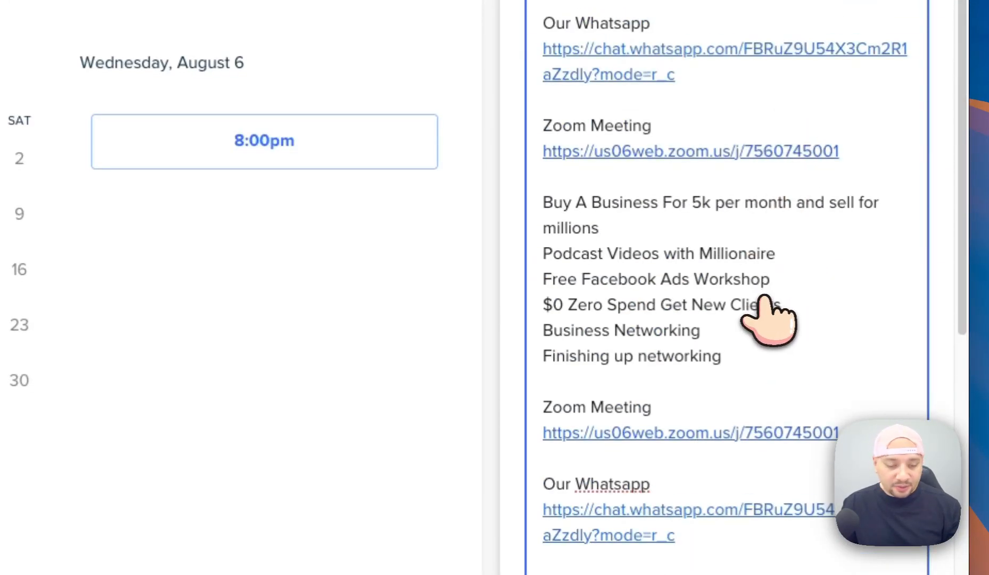
{"action": "key", "text": "ctrl+a"}
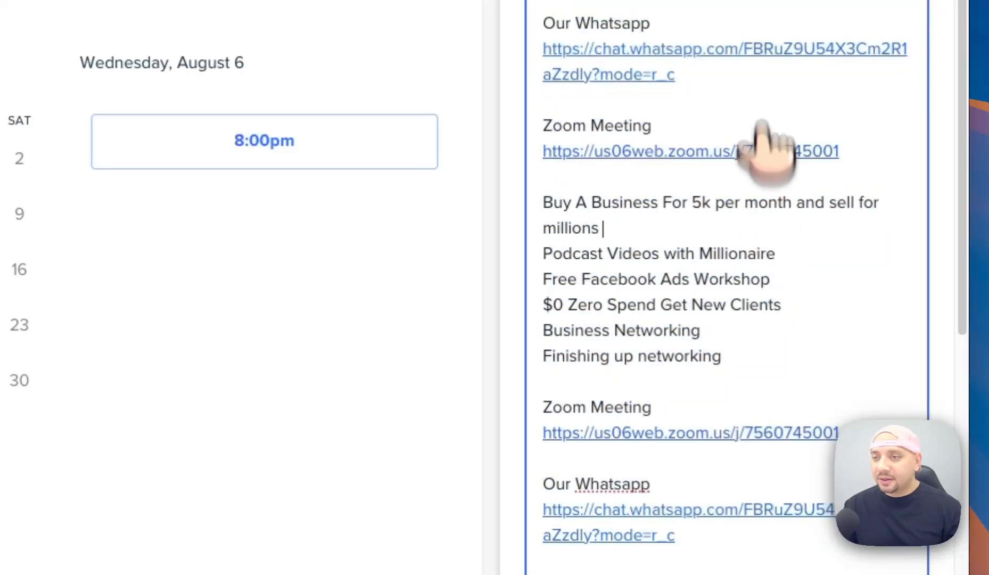
{"action": "scroll", "coordinate": [768, 243], "scroll_direction": "up", "scroll_amount": 5}
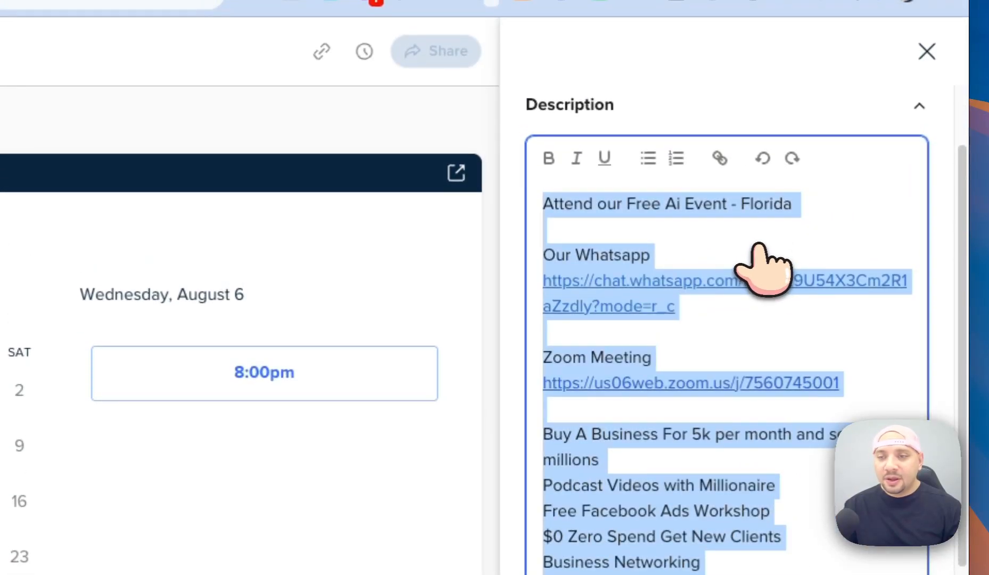
{"action": "left_click", "coordinate": [767, 237]}
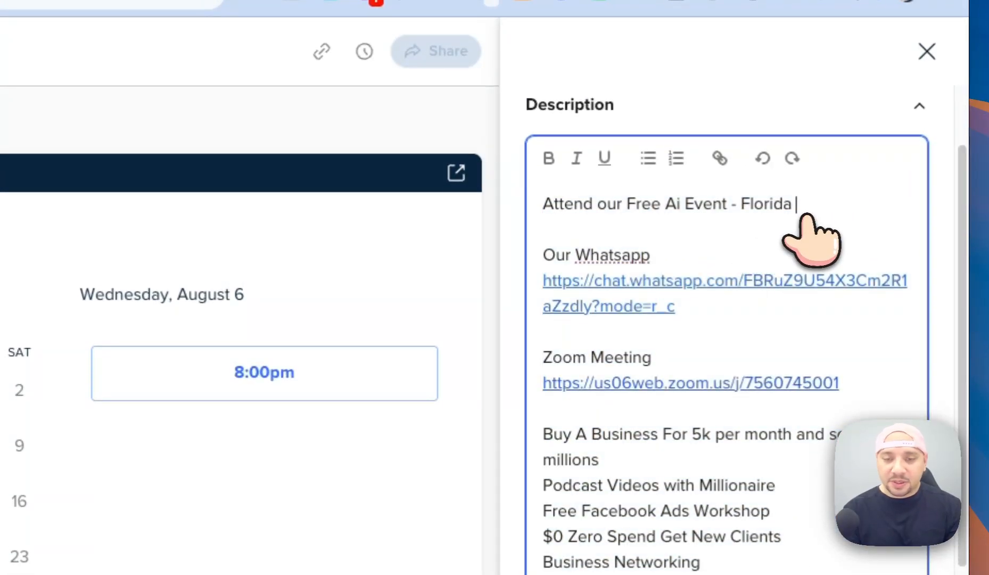
Type 'JOIN US 30 MINUTE EARLY', 'EVENT STARTS AT' and '8:00PM SHARP' on separate lines under the title.
{"action": "key", "text": "Return"}
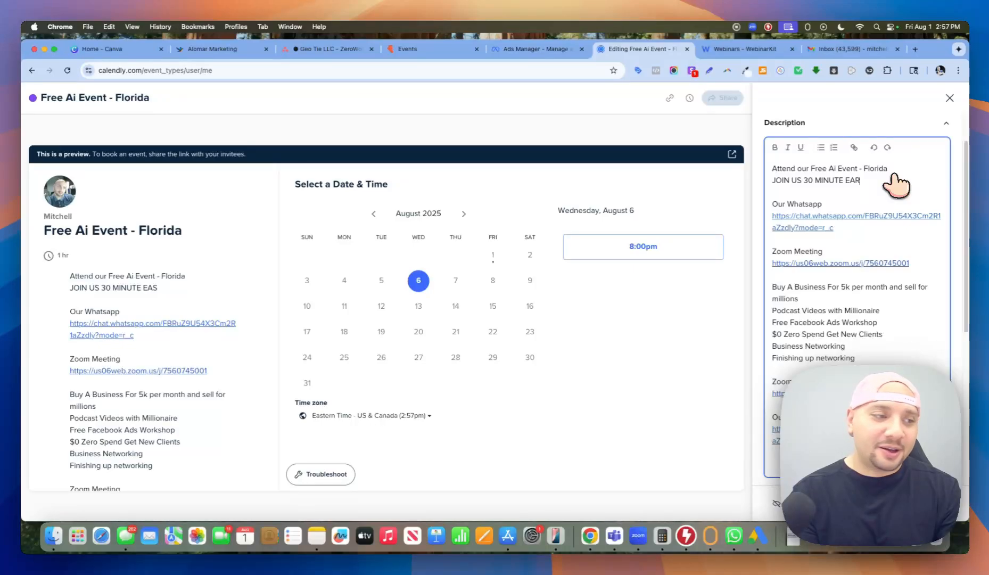
{"action": "key", "text": "Return"}
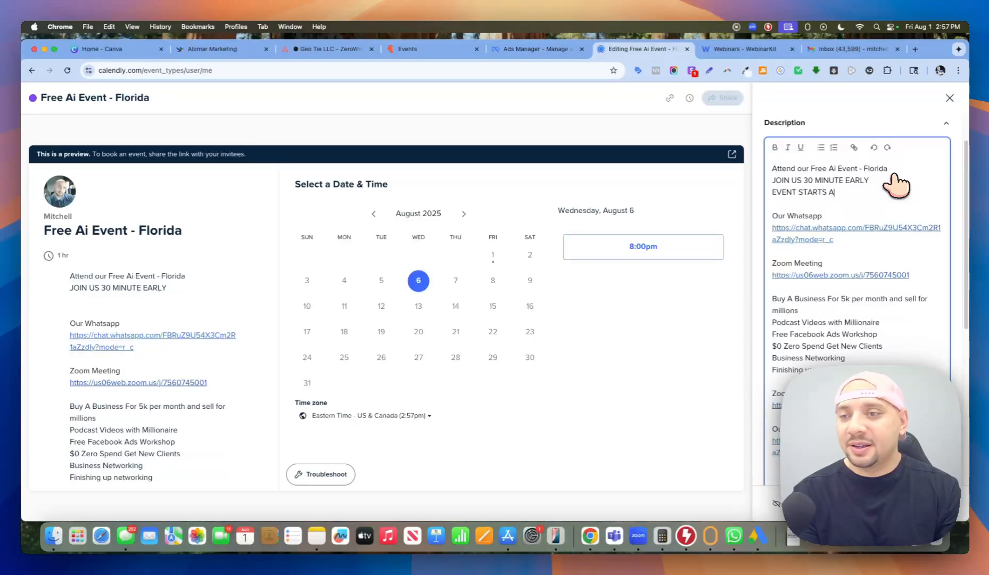
{"action": "key", "text": "Return"}
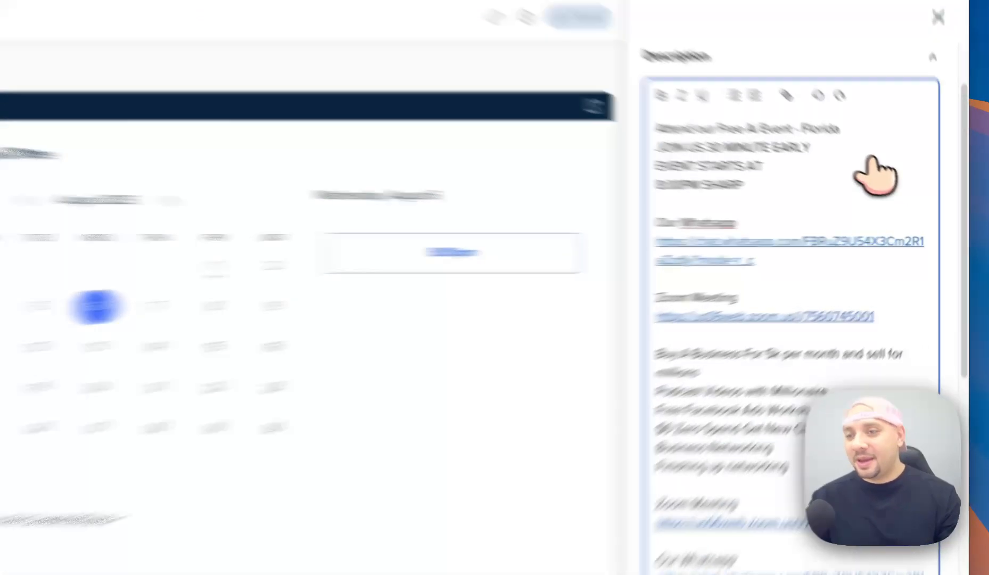
Bold 'JOIN US 30 MINUTE EARLY' and copy the start-time note above the last WhatsApp section.
{"action": "left_click_drag", "start_coordinate": [899, 181], "coordinate": [770, 181]}
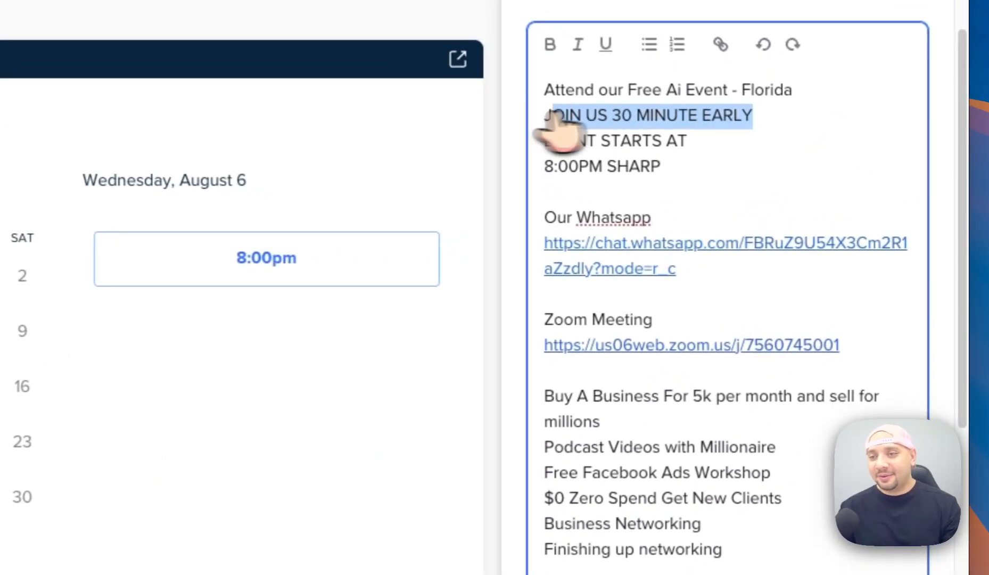
{"action": "key", "text": "ctrl+b"}
{"action": "left_click_drag", "start_coordinate": [660, 168], "coordinate": [555, 118]}
{"action": "scroll", "coordinate": [669, 442], "scroll_direction": "down", "scroll_amount": 5}
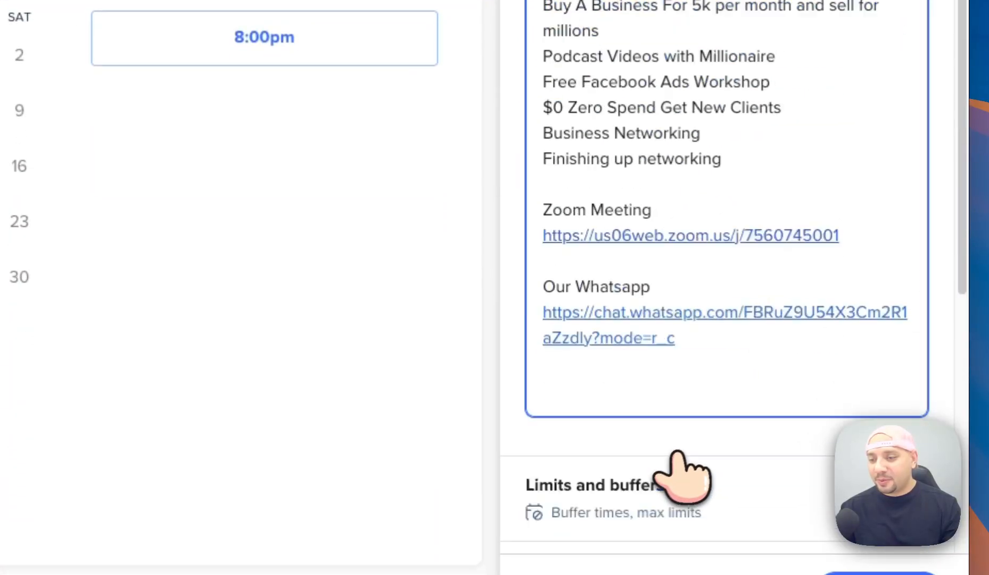
{"action": "left_click", "coordinate": [701, 178]}
{"action": "scroll", "coordinate": [701, 181], "scroll_direction": "up", "scroll_amount": 8}
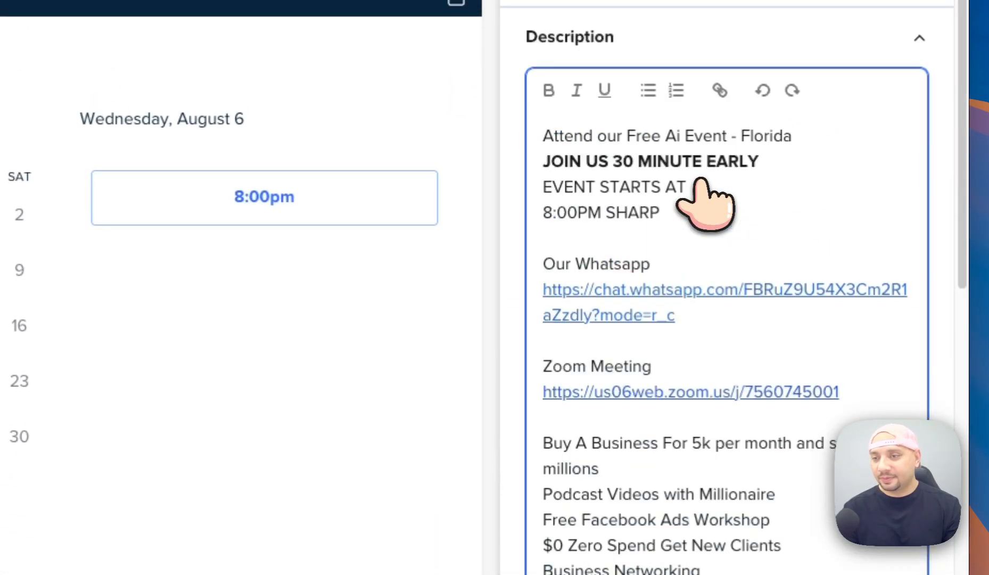
{"action": "scroll", "coordinate": [716, 320], "scroll_direction": "down", "scroll_amount": 2}
{"action": "type", "text": "JOIN US 30 MINUTE EARLY EVENT STARTS AT 8:00PM SHARP"}
Add a 'Free AI EVENT --' heading above the lower Zoom Meeting link.
{"action": "scroll", "coordinate": [735, 424], "scroll_direction": "up", "scroll_amount": 5}
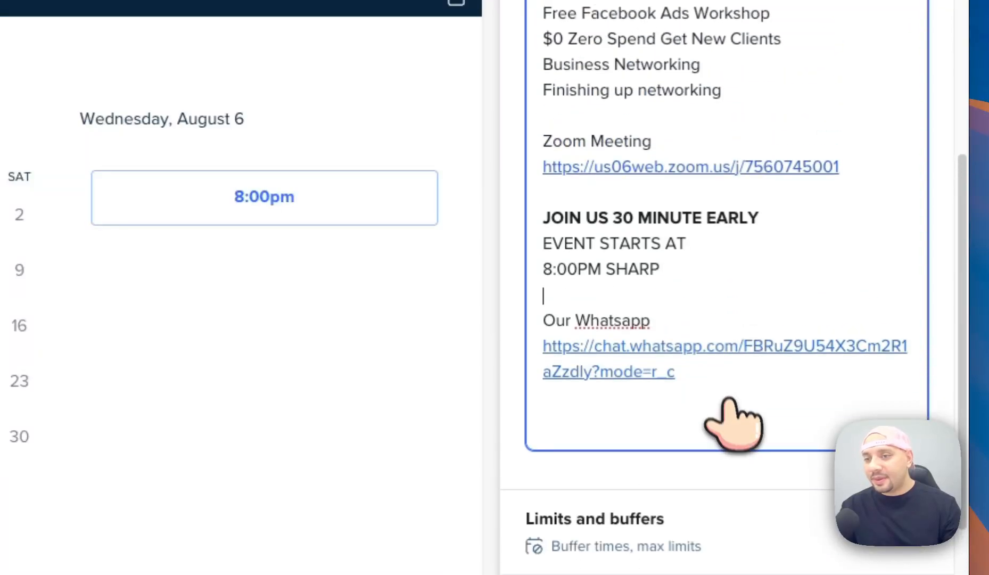
{"action": "scroll", "coordinate": [692, 239], "scroll_direction": "up", "scroll_amount": 2}
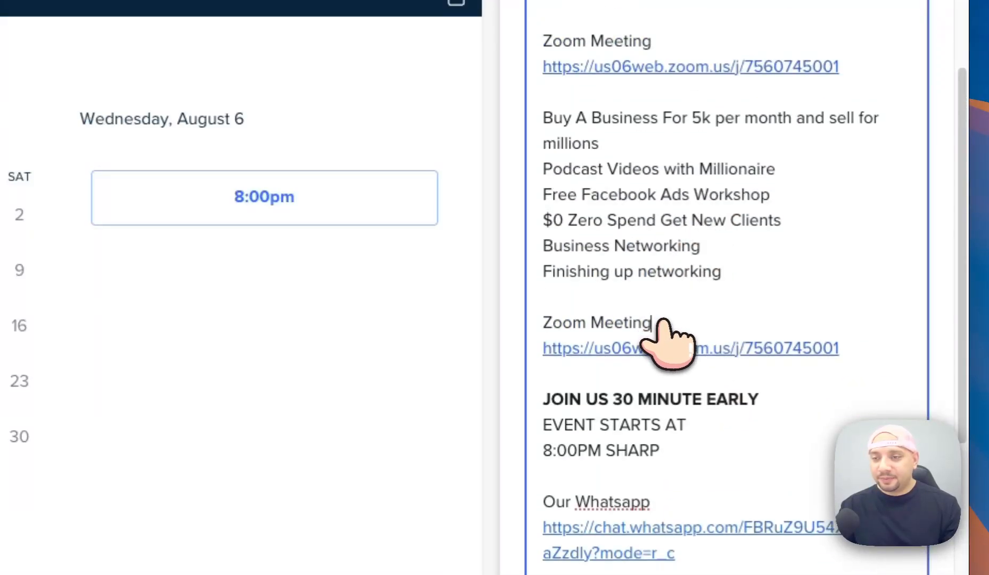
{"action": "left_click", "coordinate": [660, 323]}
{"action": "type", "text": "Fre"}
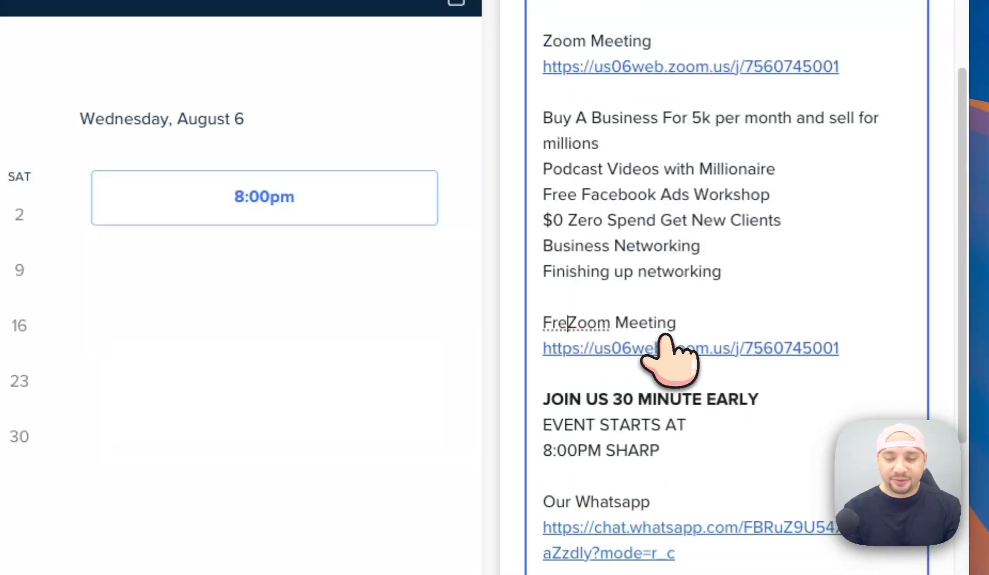
{"action": "type", "text": "e AI EVENT --"}
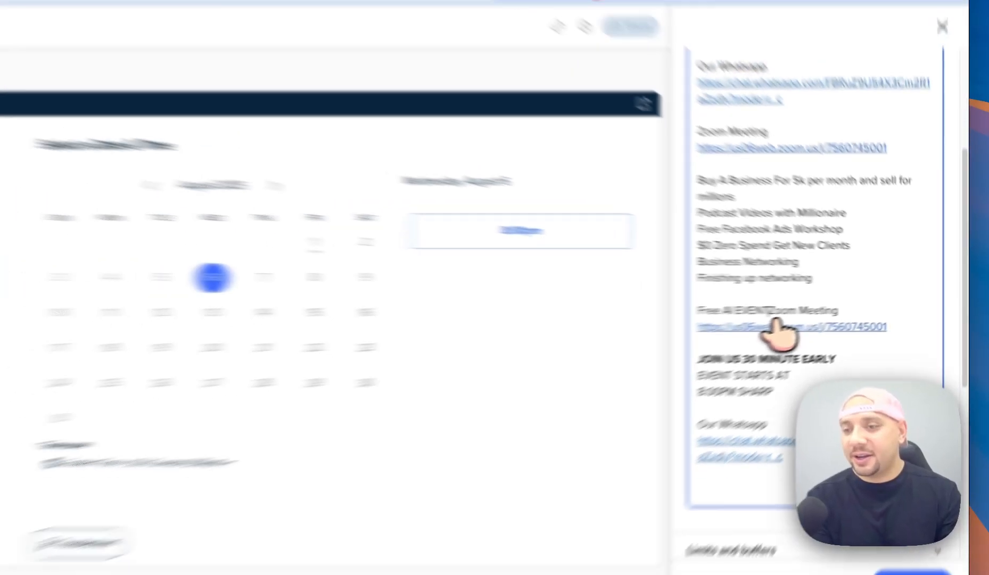
{"action": "key", "text": "Return"}
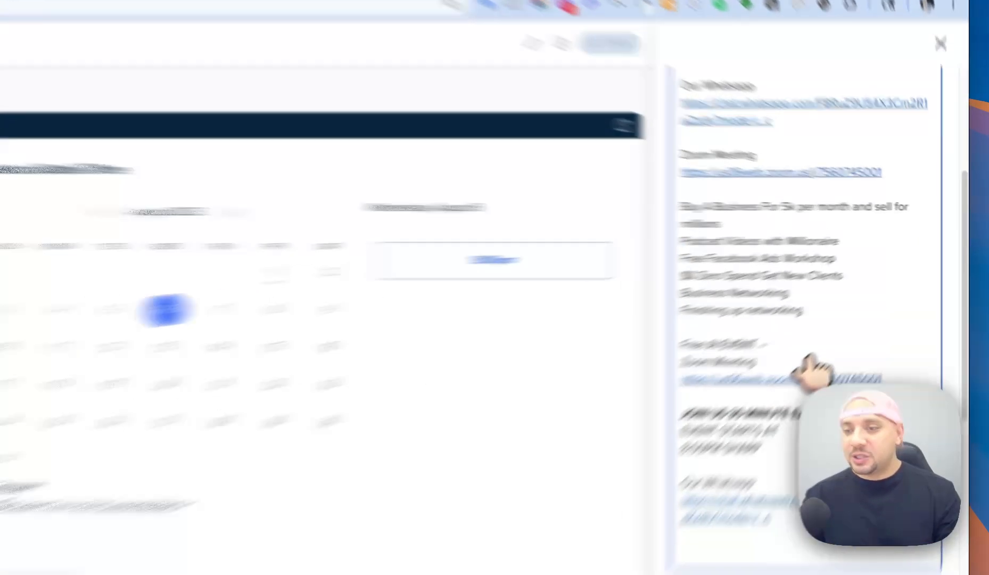
{"action": "triple_click", "coordinate": [864, 300]}
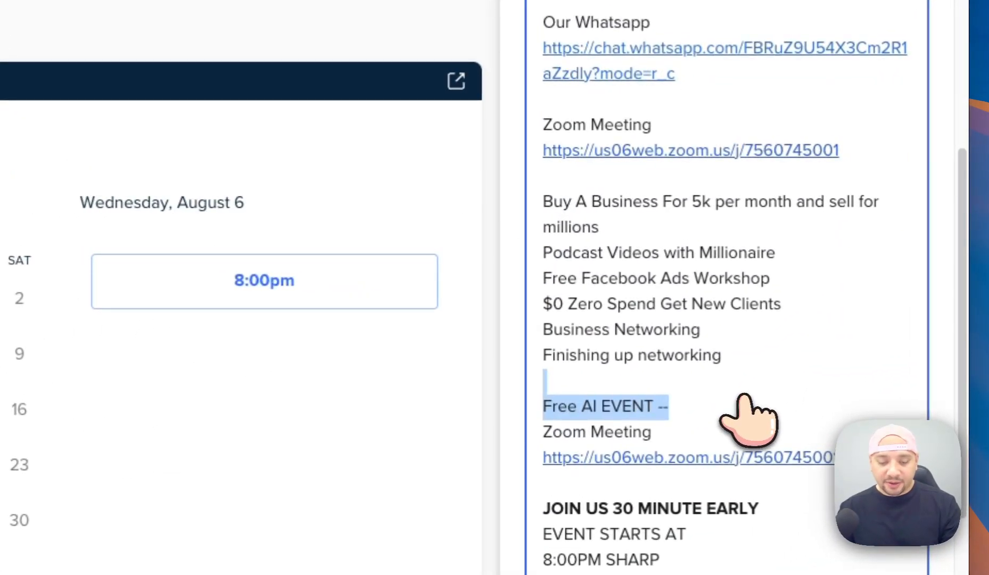
{"action": "left_click_drag", "start_coordinate": [734, 409], "coordinate": [645, 389]}
{"action": "key", "text": "super+c"}
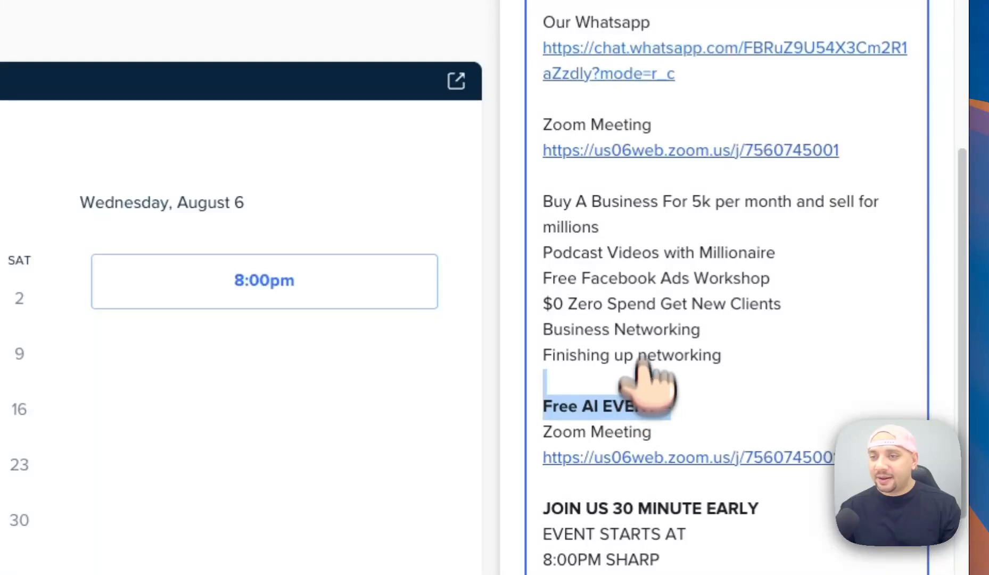
{"action": "left_click", "coordinate": [592, 111]}
{"action": "key", "text": "super+v"}
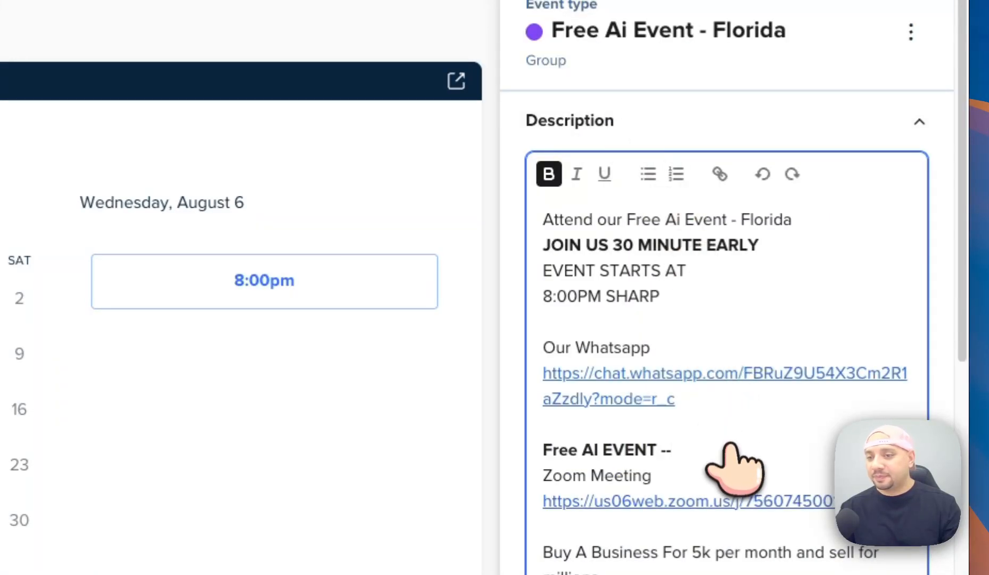
{"action": "scroll", "coordinate": [731, 448], "scroll_direction": "down", "scroll_amount": 3}
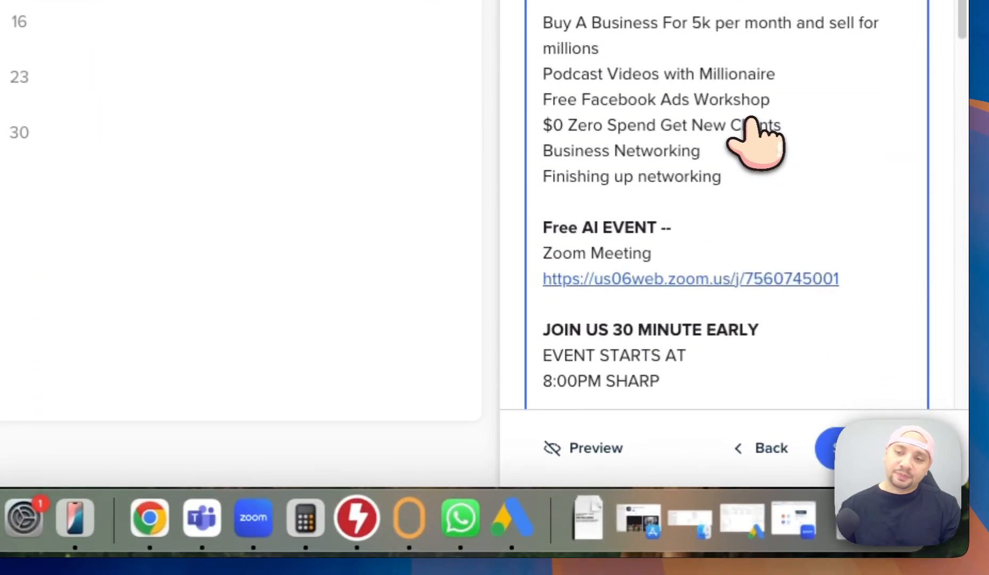
Select and copy the entire event description, briefly checking the Ads Manager tab.
{"action": "key", "text": "super+a"}
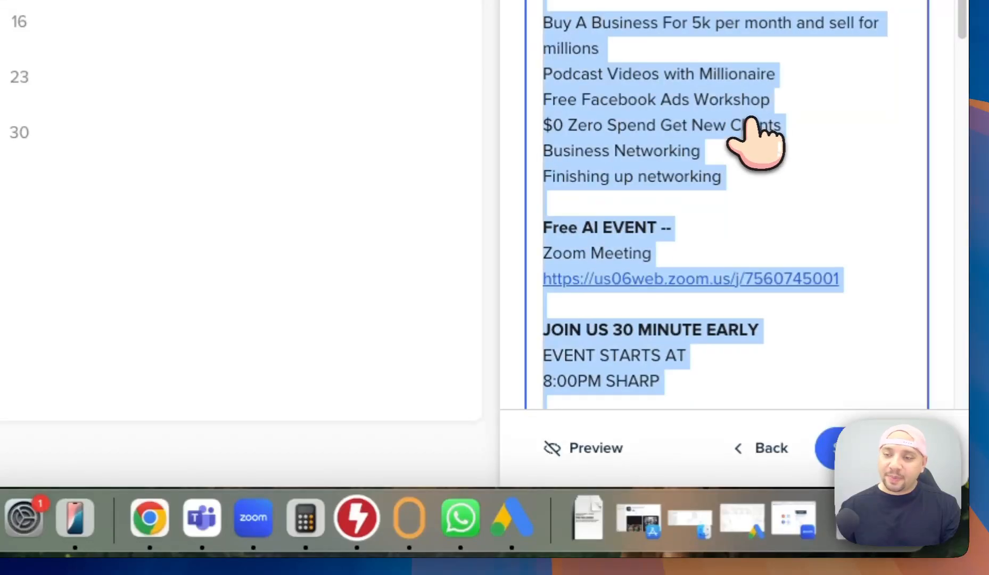
{"action": "scroll", "coordinate": [751, 121], "scroll_direction": "down", "scroll_amount": 10}
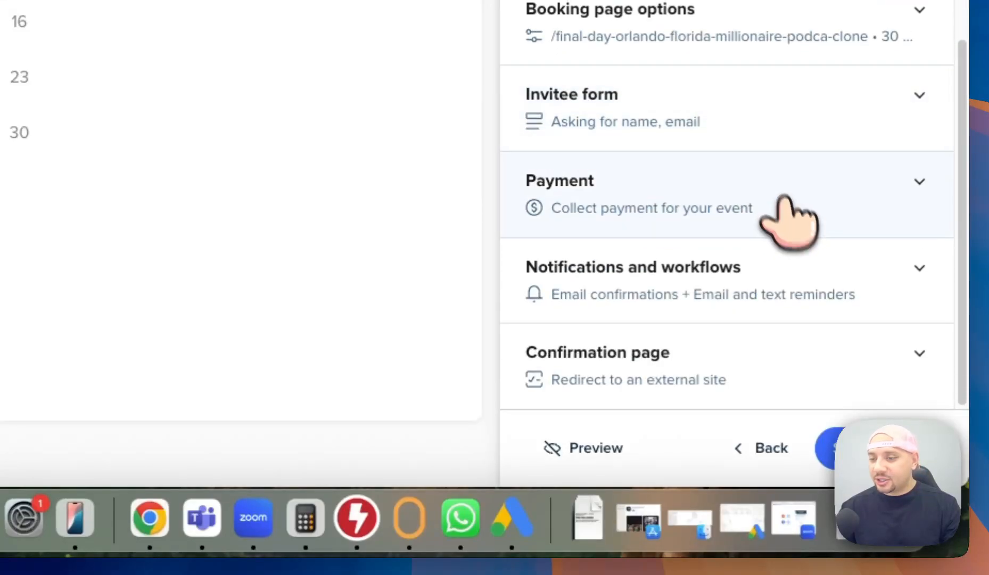
{"action": "scroll", "coordinate": [795, 276], "scroll_direction": "up", "scroll_amount": 15}
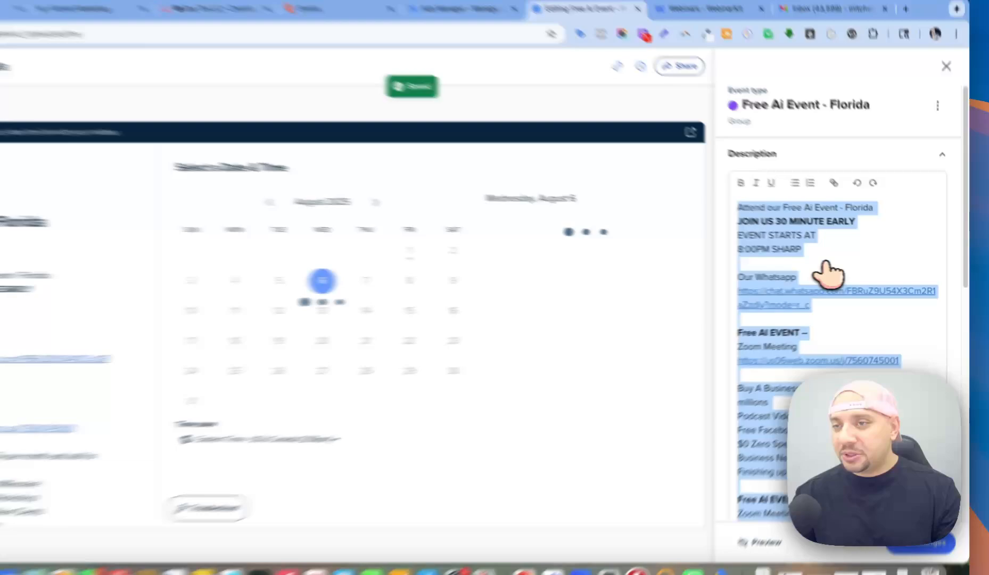
{"action": "scroll", "coordinate": [852, 288], "scroll_direction": "down", "scroll_amount": 5}
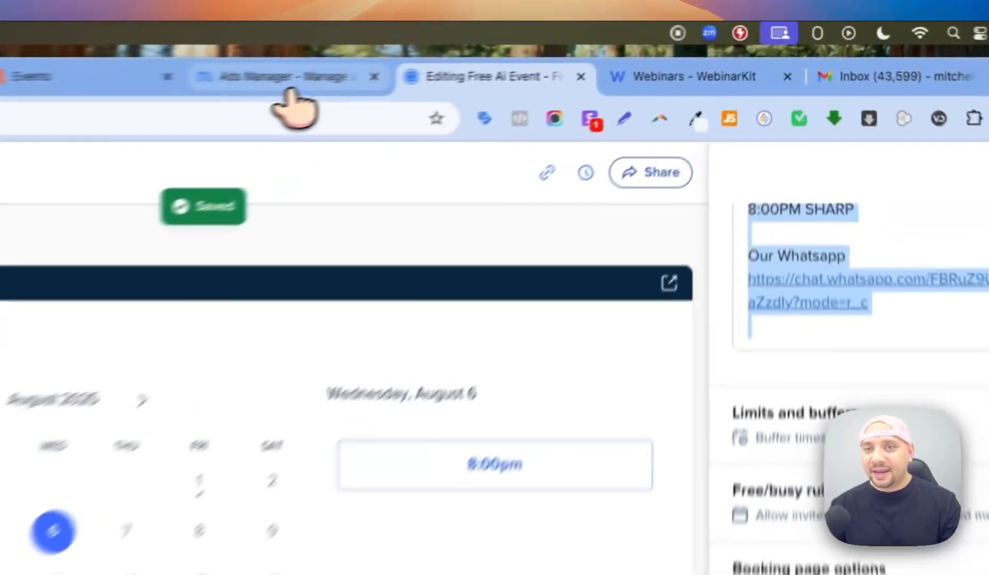
{"action": "left_click", "coordinate": [535, 49]}
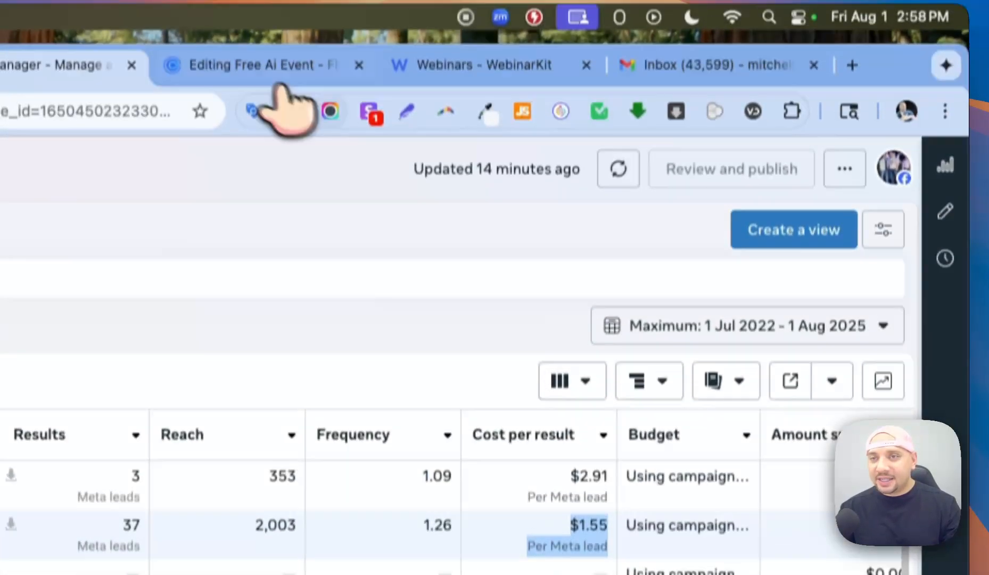
{"action": "left_click", "coordinate": [259, 77]}
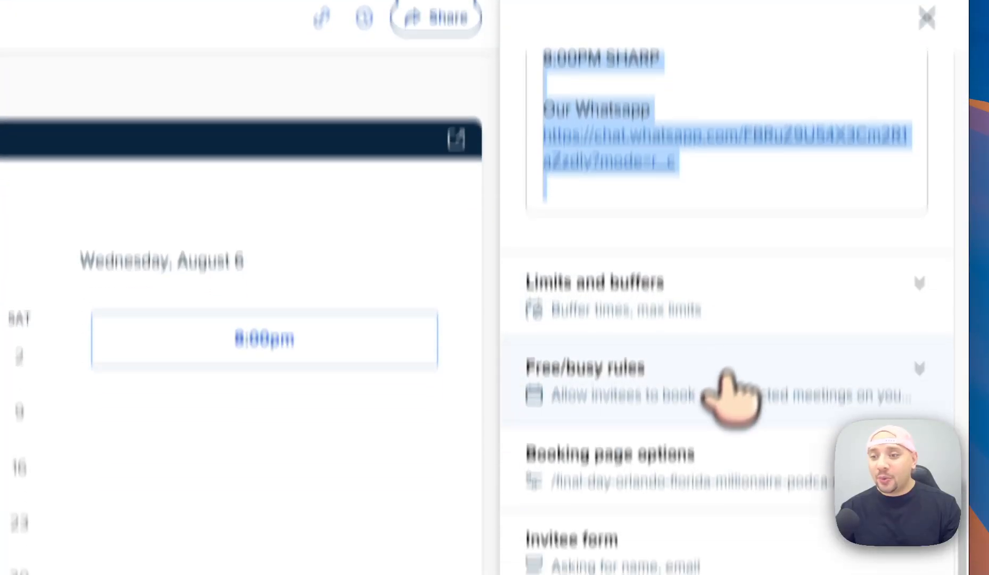
Expand Notifications and workflows to list the confirmation, reminder and follow-up emails.
{"action": "scroll", "coordinate": [727, 376], "scroll_direction": "down", "scroll_amount": 2}
{"action": "left_click", "coordinate": [764, 376]}
{"action": "scroll", "coordinate": [764, 376], "scroll_direction": "down", "scroll_amount": 3}
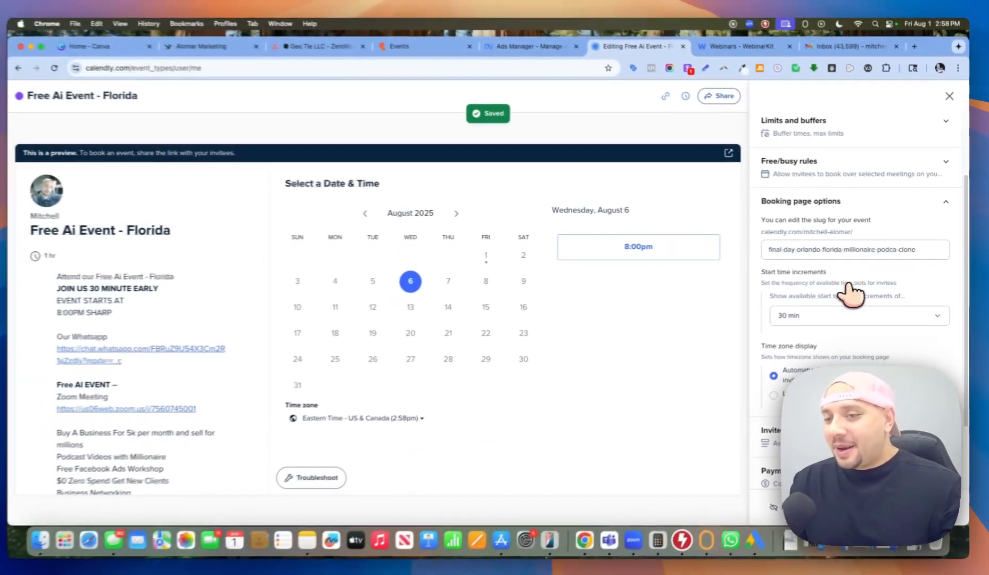
{"action": "scroll", "coordinate": [862, 328], "scroll_direction": "down", "scroll_amount": 1}
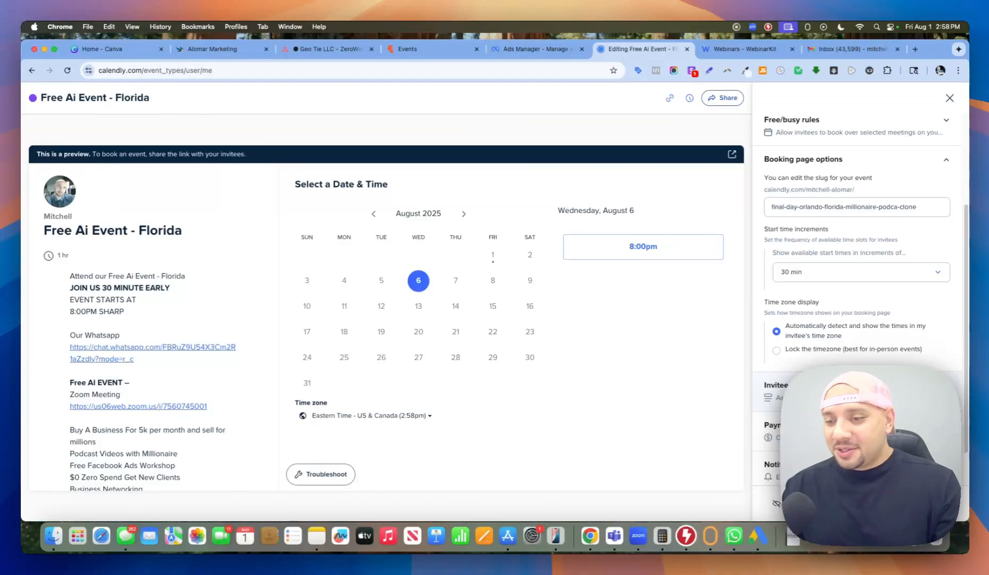
{"action": "scroll", "coordinate": [878, 397], "scroll_direction": "down", "scroll_amount": 2}
{"action": "left_click", "coordinate": [882, 423]}
{"action": "scroll", "coordinate": [884, 413], "scroll_direction": "down", "scroll_amount": 6}
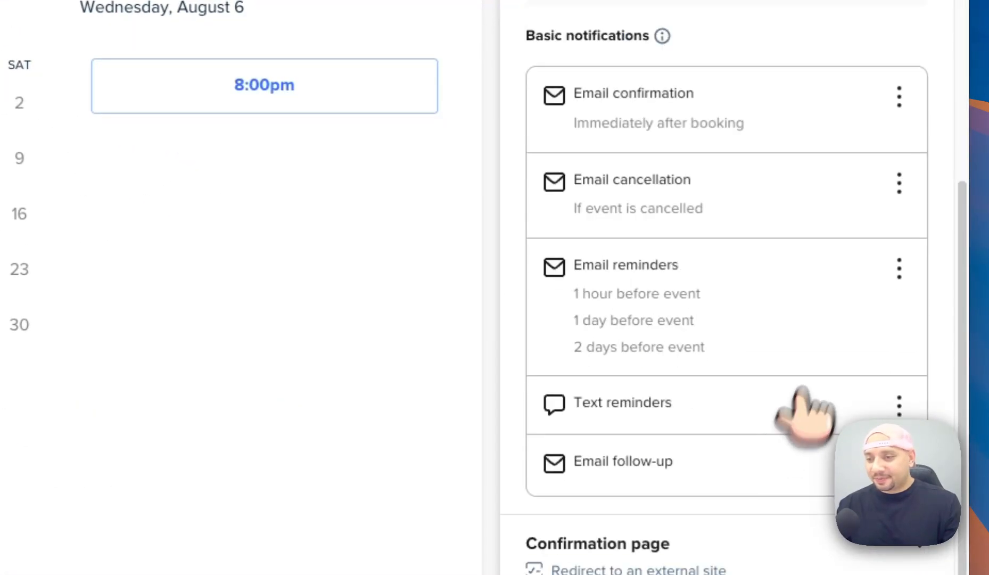
Set the confirmation email's body to the pasted description and its subject to 'Free Ai Event - Florida'.
{"action": "scroll", "coordinate": [899, 106], "scroll_direction": "up", "scroll_amount": 1}
{"action": "left_click", "coordinate": [899, 120]}
{"action": "left_click", "coordinate": [902, 166]}
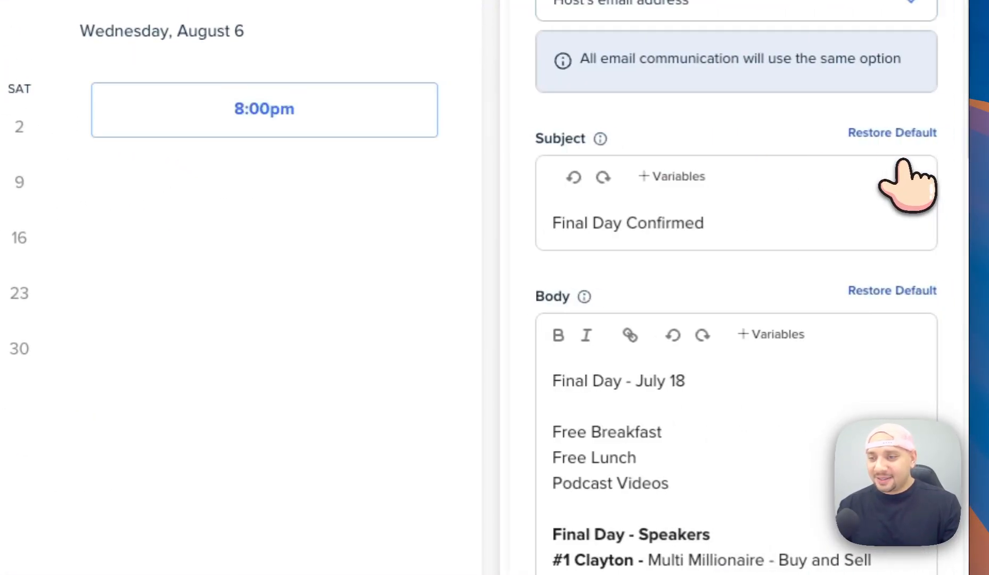
{"action": "key", "text": "super+a"}
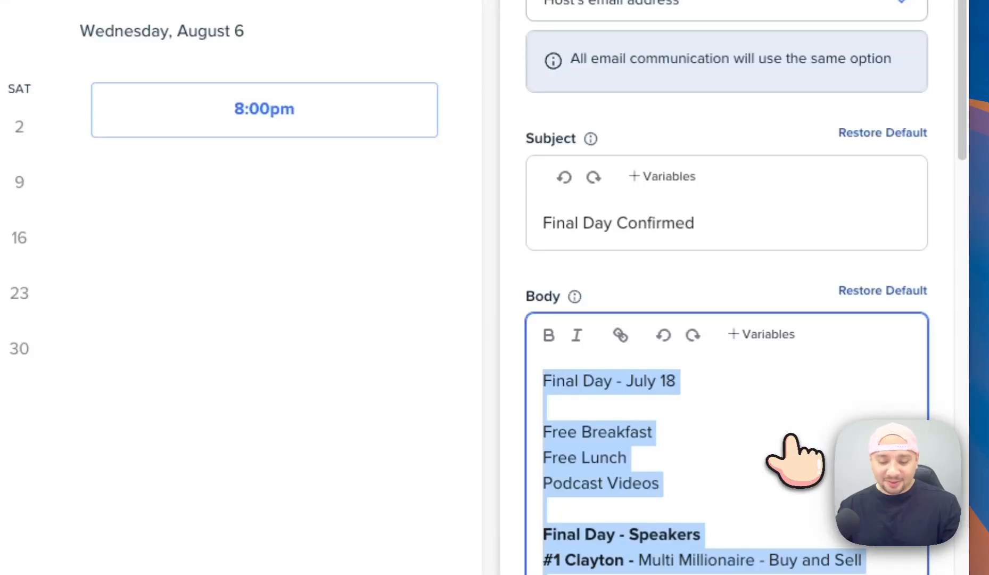
{"action": "key", "text": "super+v"}
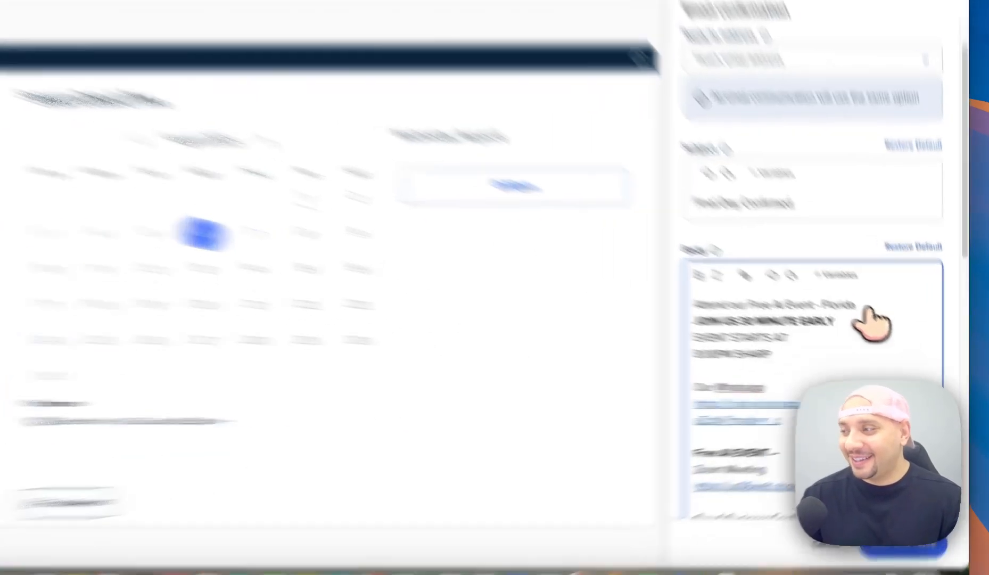
{"action": "left_click_drag", "start_coordinate": [887, 332], "coordinate": [835, 331]}
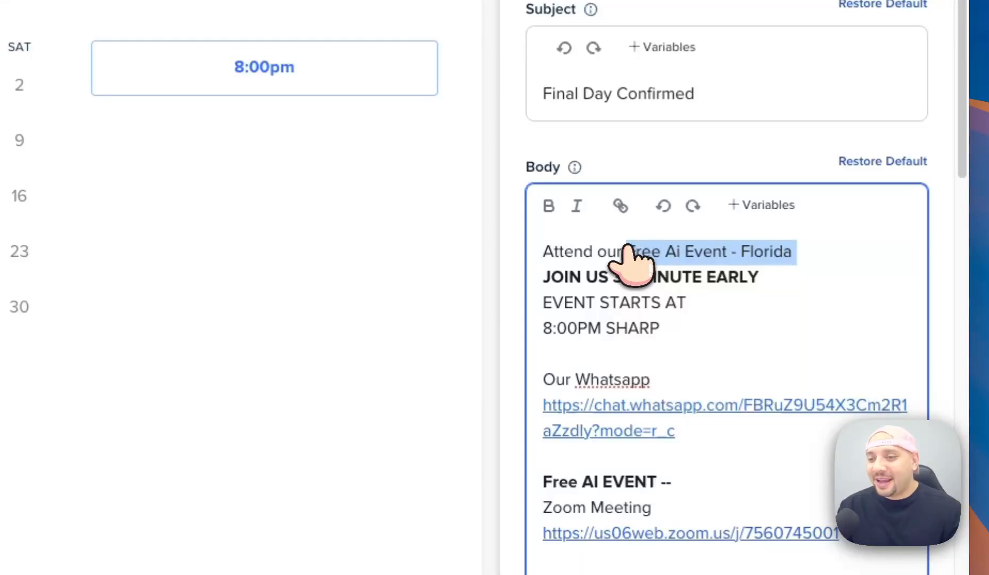
{"action": "left_click", "coordinate": [693, 105]}
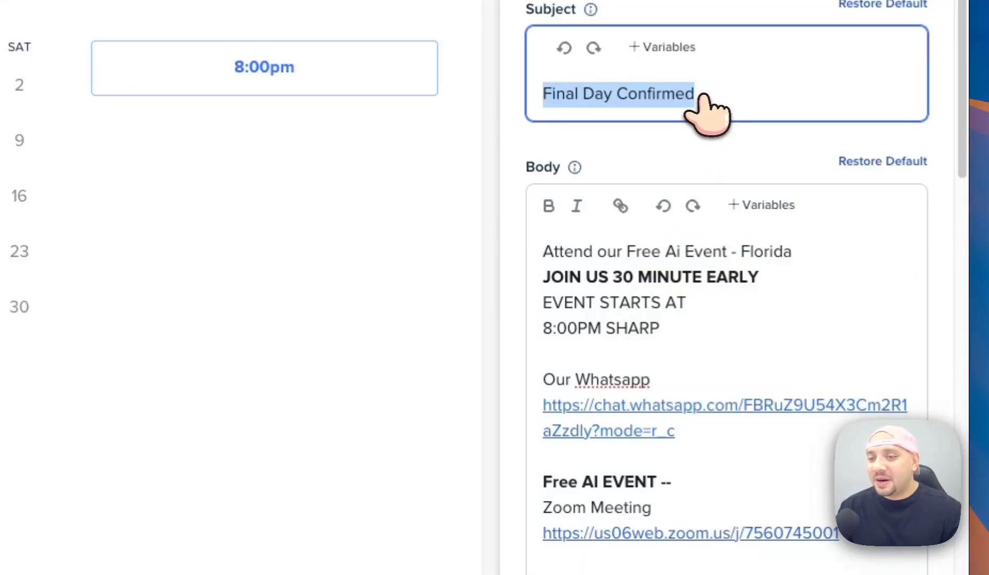
{"action": "type", "text": "Free Ai Event - Florida"}
{"action": "left_click", "coordinate": [757, 274]}
{"action": "key", "text": "ctrl+a"}
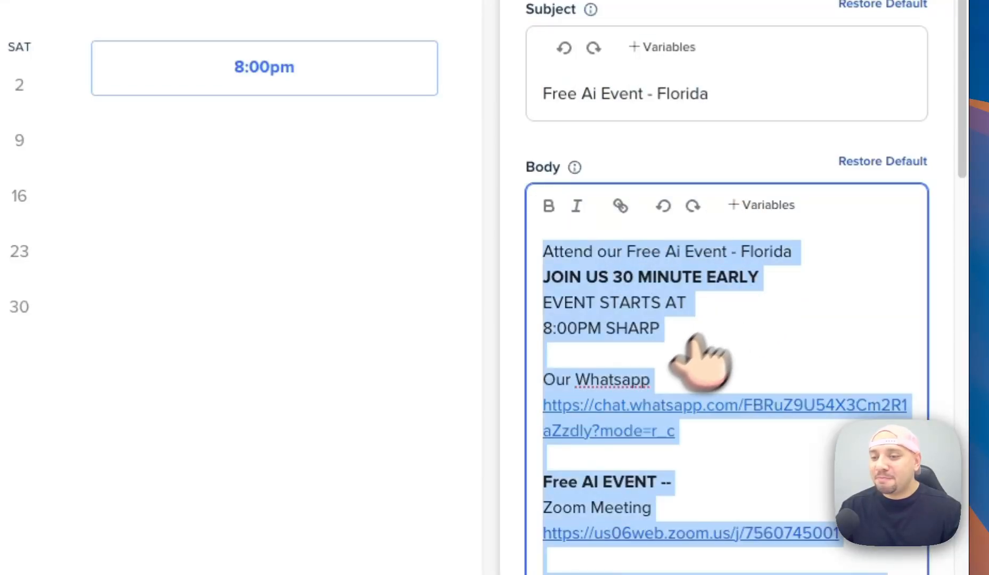
{"action": "scroll", "coordinate": [692, 341], "scroll_direction": "down", "scroll_amount": 10}
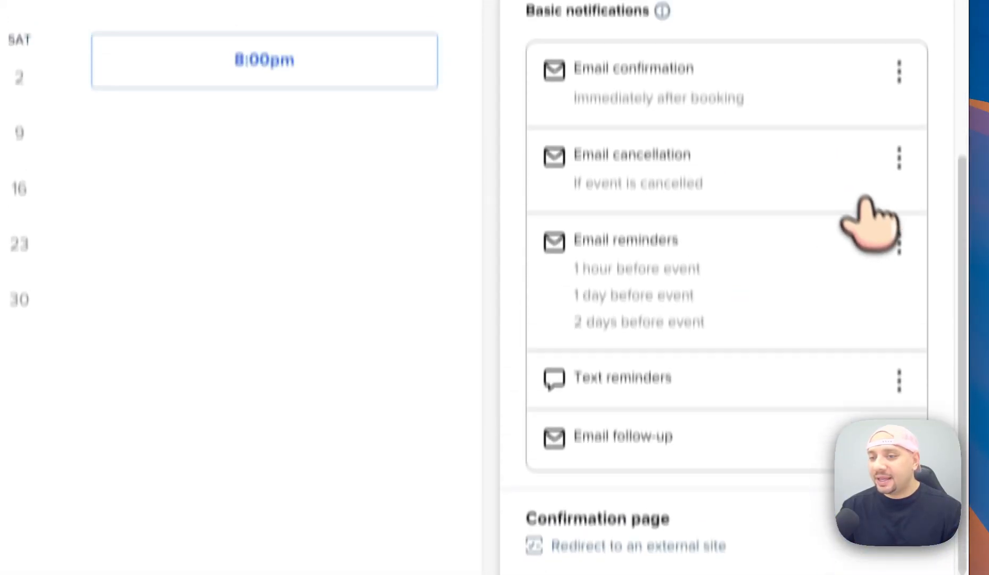
Paste the event description into the reminder email right after the greeting line.
{"action": "left_click", "coordinate": [896, 308]}
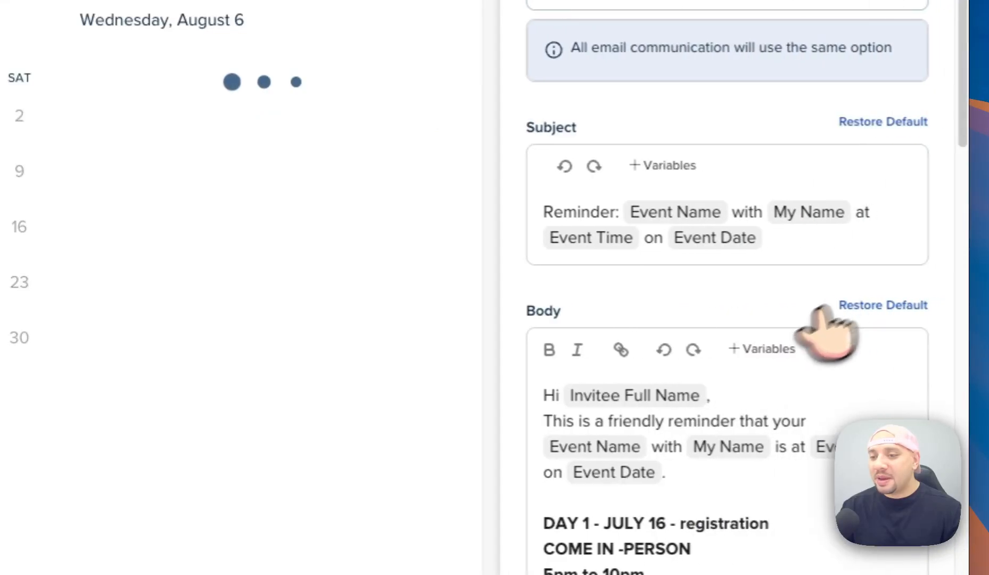
{"action": "scroll", "coordinate": [828, 331], "scroll_direction": "down", "scroll_amount": 2}
{"action": "left_click", "coordinate": [758, 393]}
{"action": "key", "text": "super+a"}
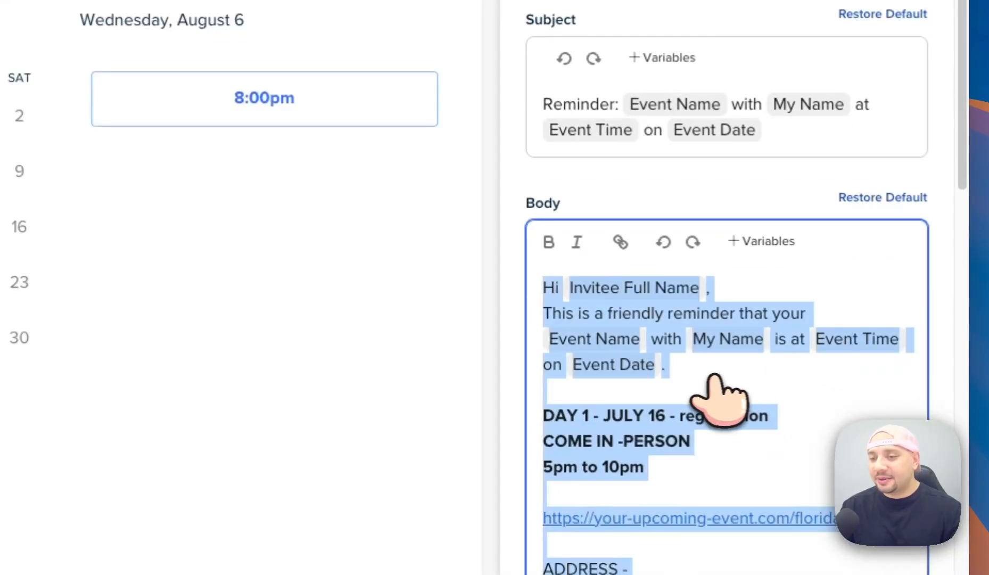
{"action": "left_click", "coordinate": [692, 383]}
{"action": "scroll", "coordinate": [751, 393], "scroll_direction": "down", "scroll_amount": 15}
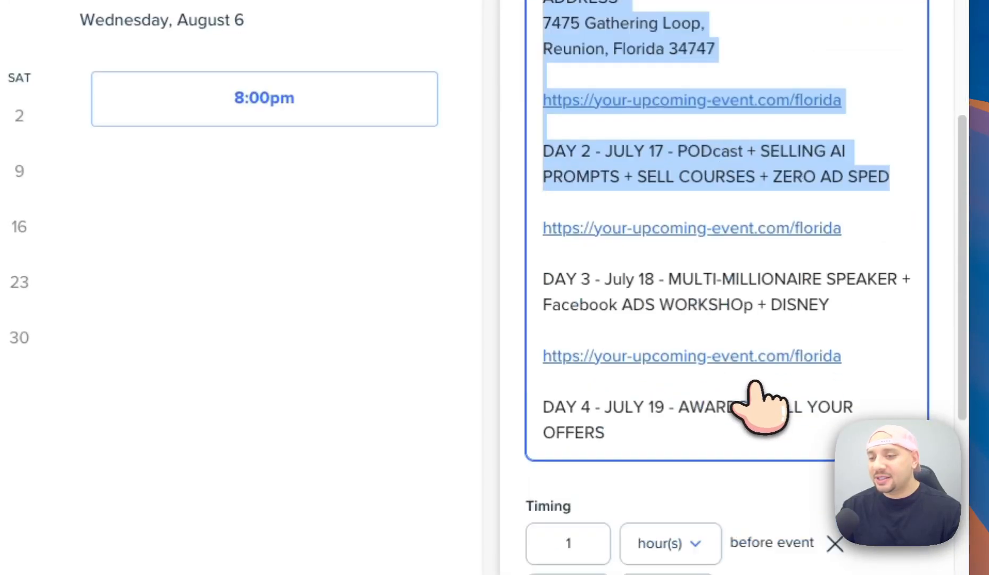
{"action": "key", "text": "super+v"}
Open the follow-up email for editing.
{"action": "scroll", "coordinate": [772, 219], "scroll_direction": "down", "scroll_amount": 8}
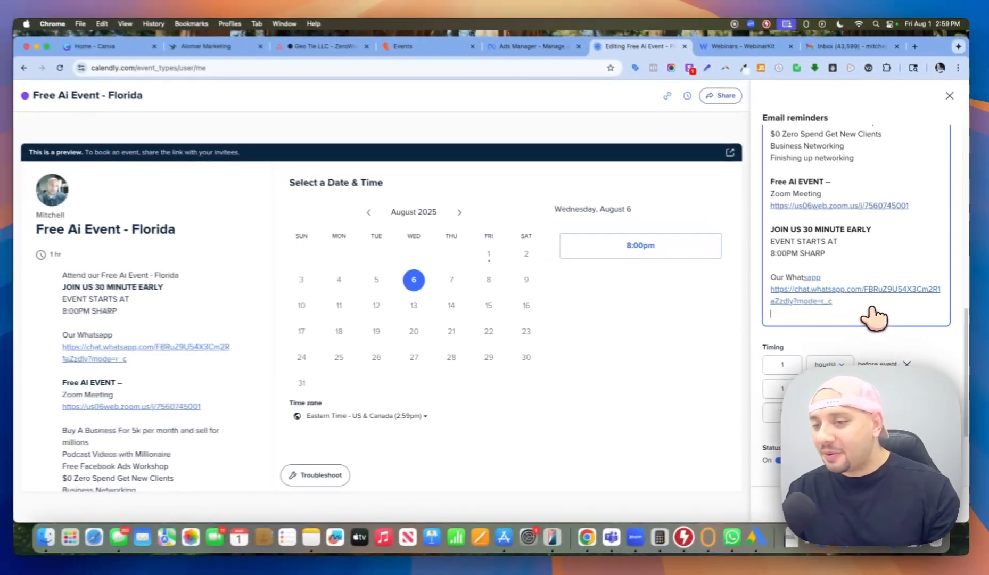
{"action": "scroll", "coordinate": [766, 240], "scroll_direction": "down", "scroll_amount": 5}
{"action": "scroll", "coordinate": [866, 332], "scroll_direction": "up", "scroll_amount": 10}
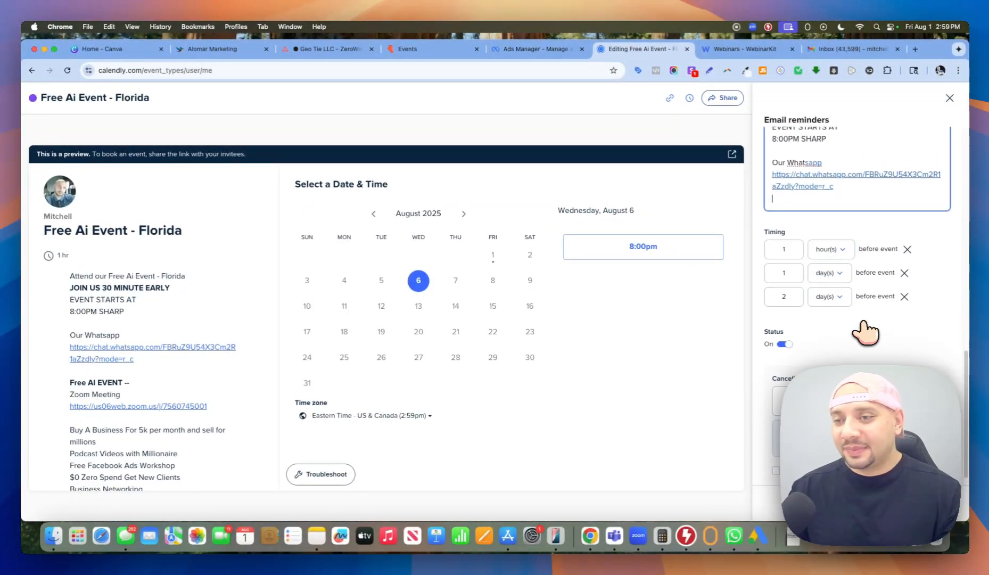
{"action": "scroll", "coordinate": [865, 332], "scroll_direction": "up", "scroll_amount": 6}
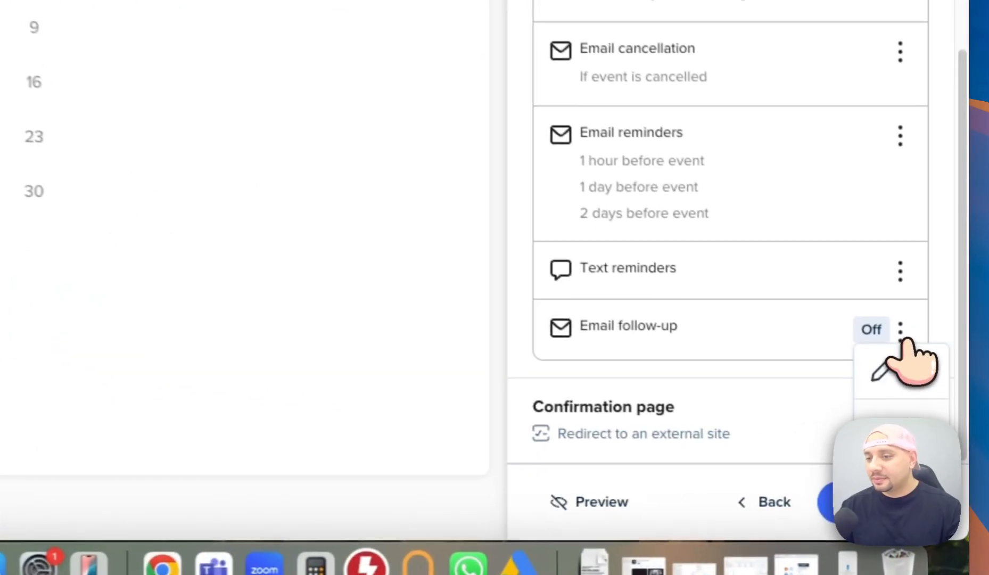
{"action": "left_click", "coordinate": [938, 423]}
{"action": "left_click", "coordinate": [908, 369]}
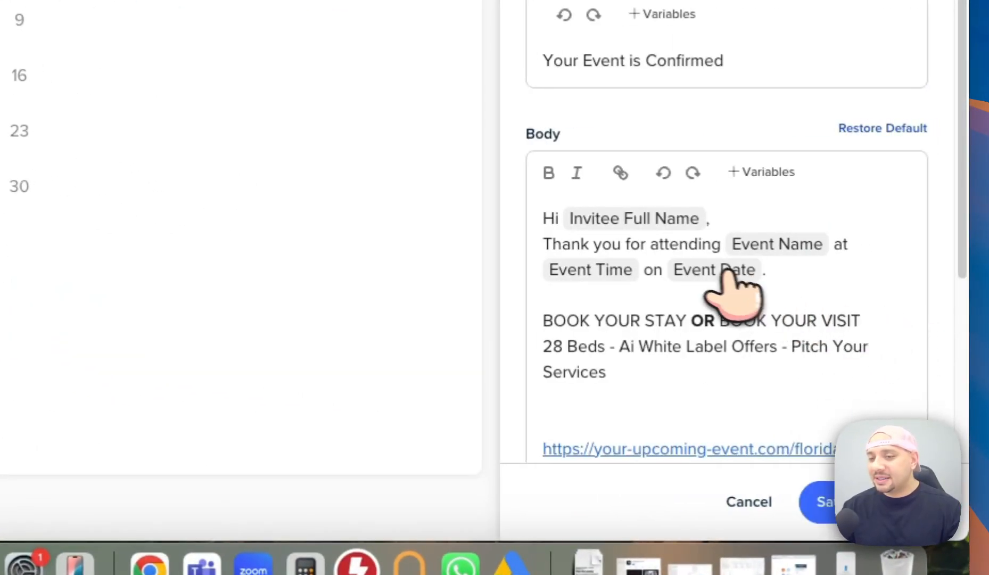
Set the follow-up to send 1 minute after the event, with the event description as its body.
{"action": "left_click", "coordinate": [711, 269]}
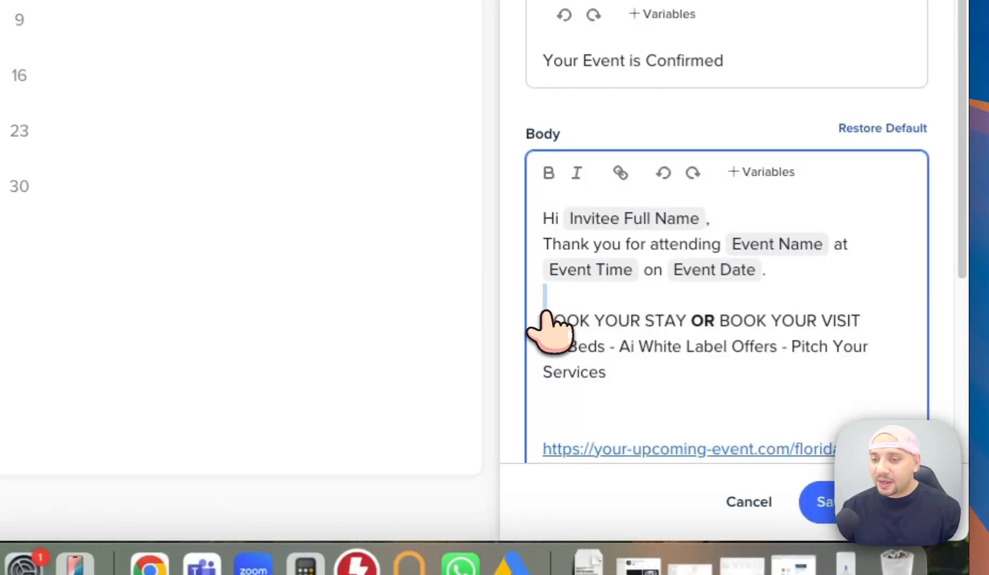
{"action": "left_click_drag", "start_coordinate": [545, 314], "coordinate": [741, 280]}
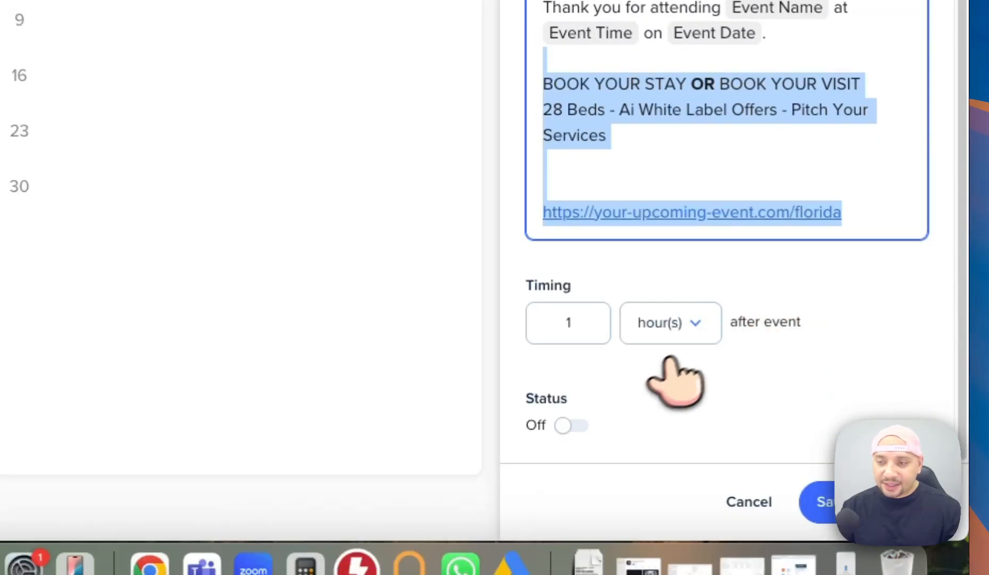
{"action": "left_click", "coordinate": [692, 336]}
{"action": "left_click", "coordinate": [695, 449]}
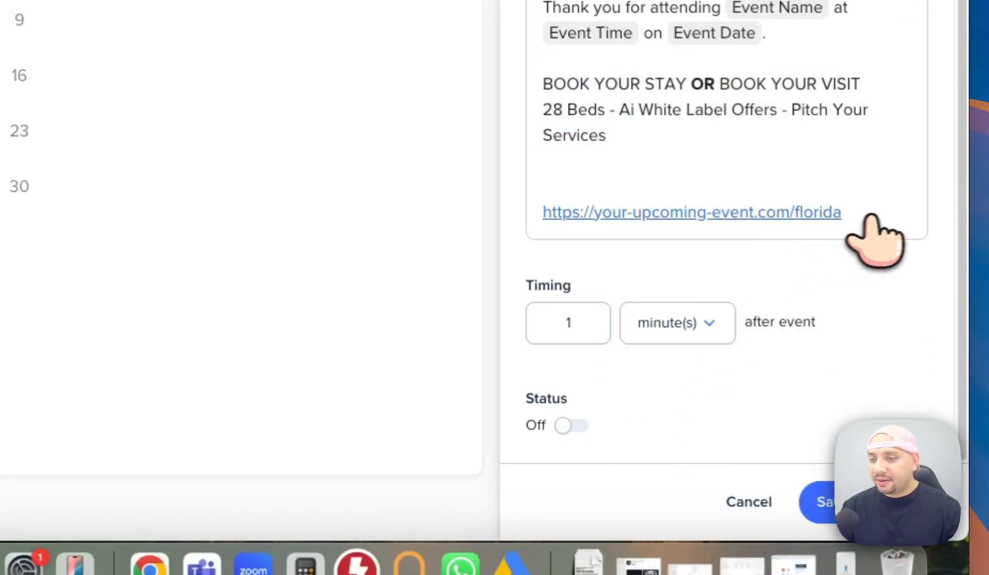
{"action": "left_click_drag", "start_coordinate": [868, 218], "coordinate": [546, 97]}
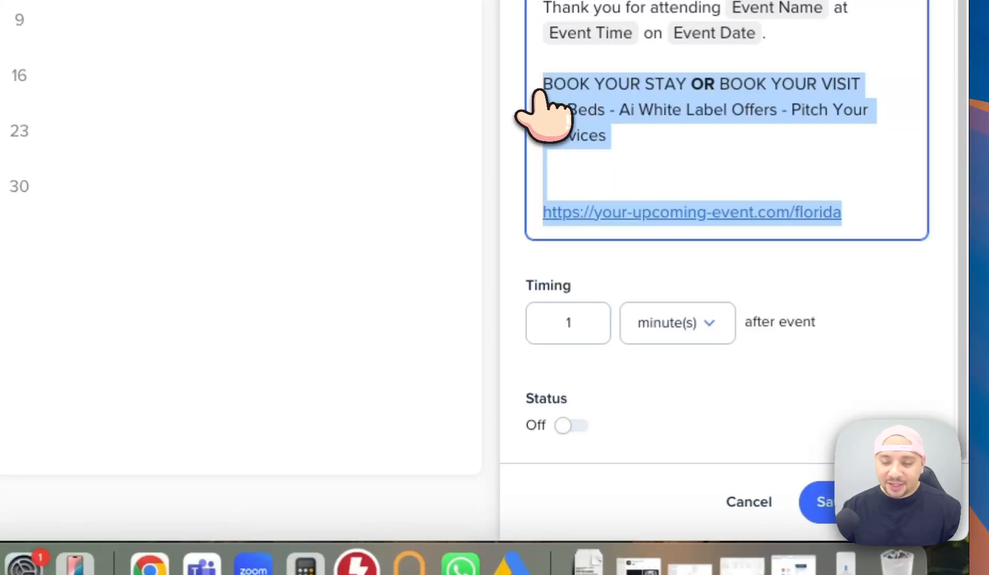
{"action": "key", "text": "super+v"}
Replace the subject 'Your Event is Confirmed' with 'YOUR ZOOM ROOM IS READY'.
{"action": "left_click", "coordinate": [714, 206]}
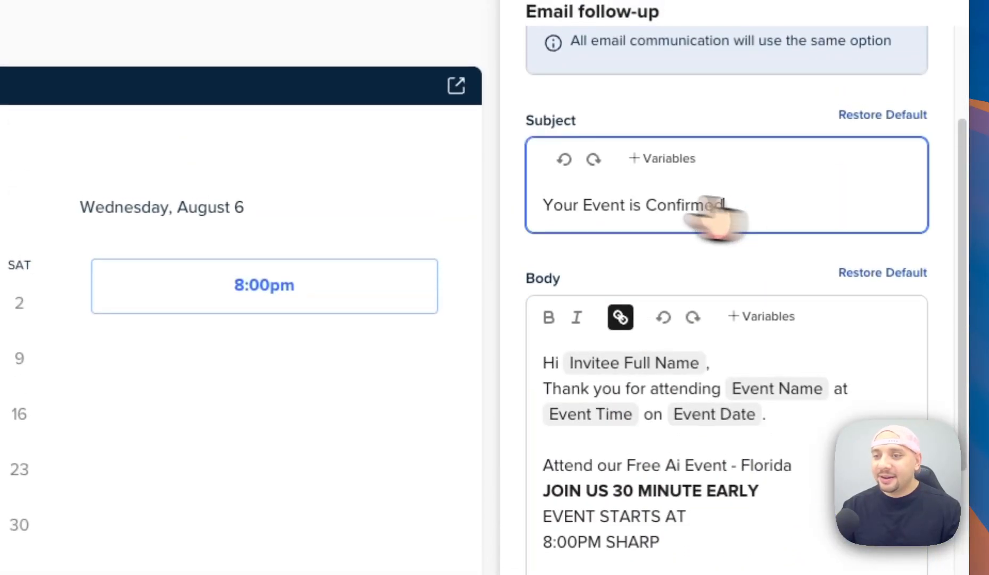
{"action": "left_click_drag", "start_coordinate": [713, 207], "coordinate": [511, 205]}
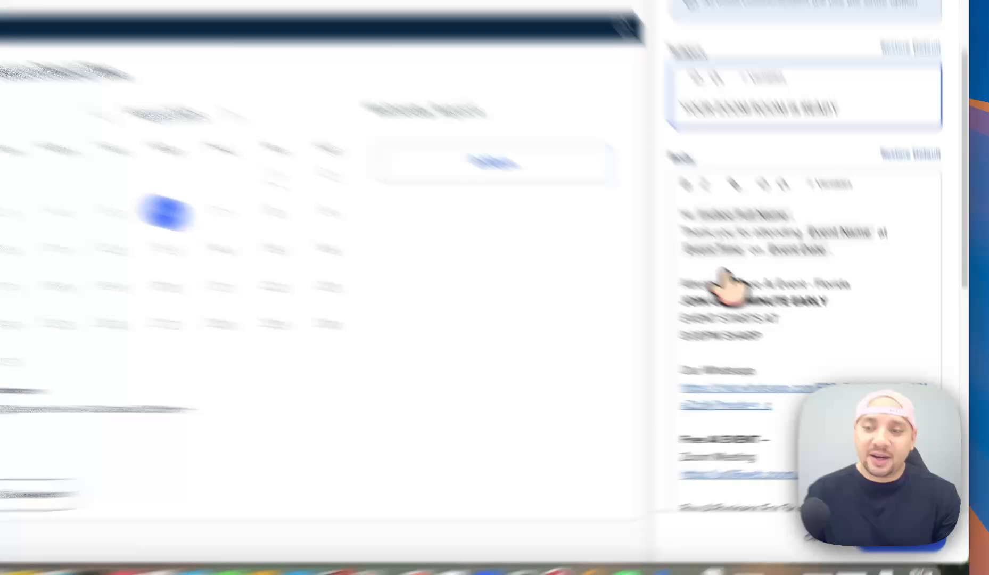
{"action": "left_click_drag", "start_coordinate": [802, 321], "coordinate": [810, 326]}
{"action": "scroll", "coordinate": [810, 326], "scroll_direction": "down", "scroll_amount": 5}
Check the body's Zoom and WhatsApp links, then switch the follow-up Status on.
{"action": "left_click_drag", "start_coordinate": [627, 206], "coordinate": [702, 367]}
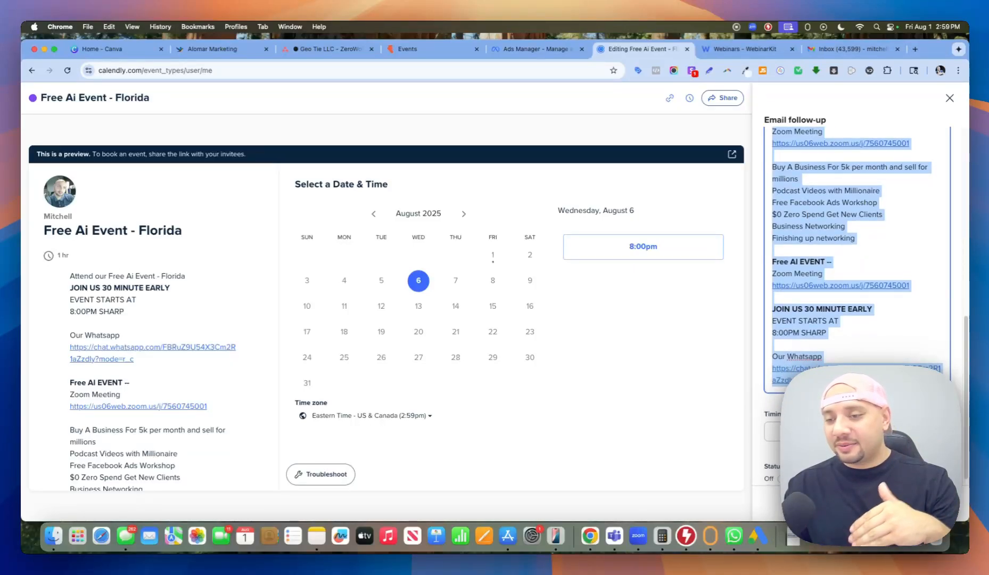
{"action": "scroll", "coordinate": [852, 266], "scroll_direction": "down", "scroll_amount": 2}
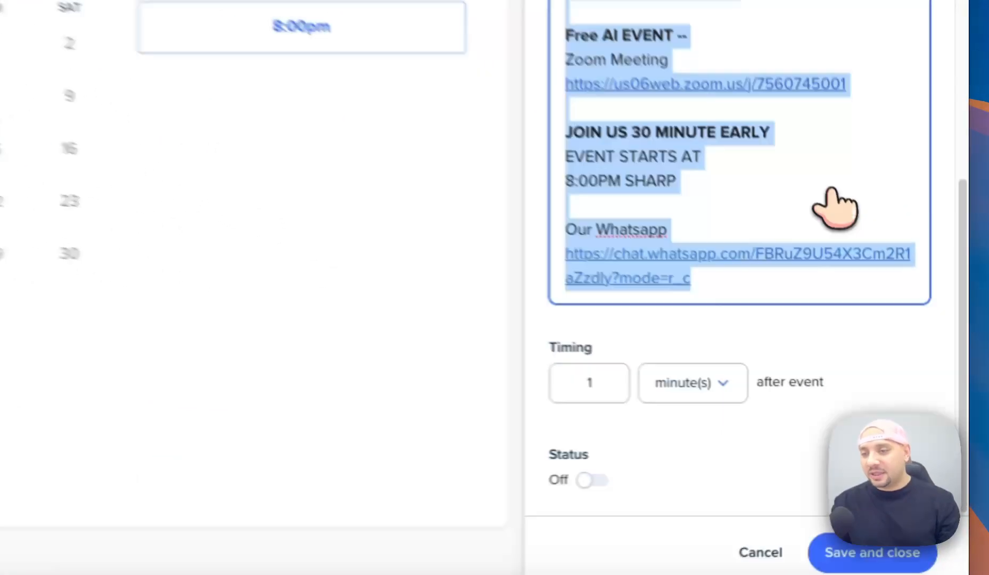
{"action": "left_click", "coordinate": [899, 327]}
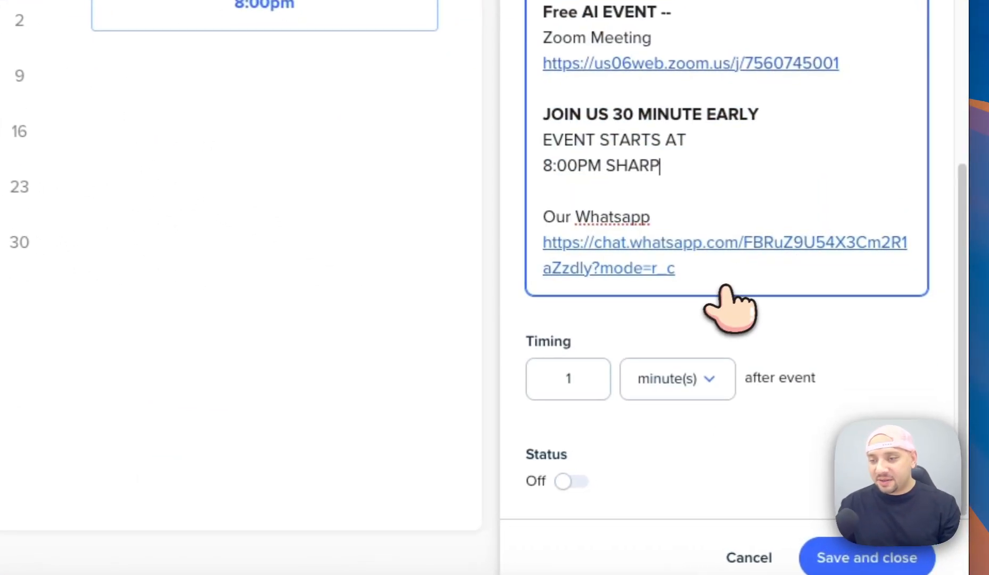
{"action": "left_click_drag", "start_coordinate": [855, 380], "coordinate": [842, 320]}
{"action": "left_click_drag", "start_coordinate": [694, 156], "coordinate": [533, 88]}
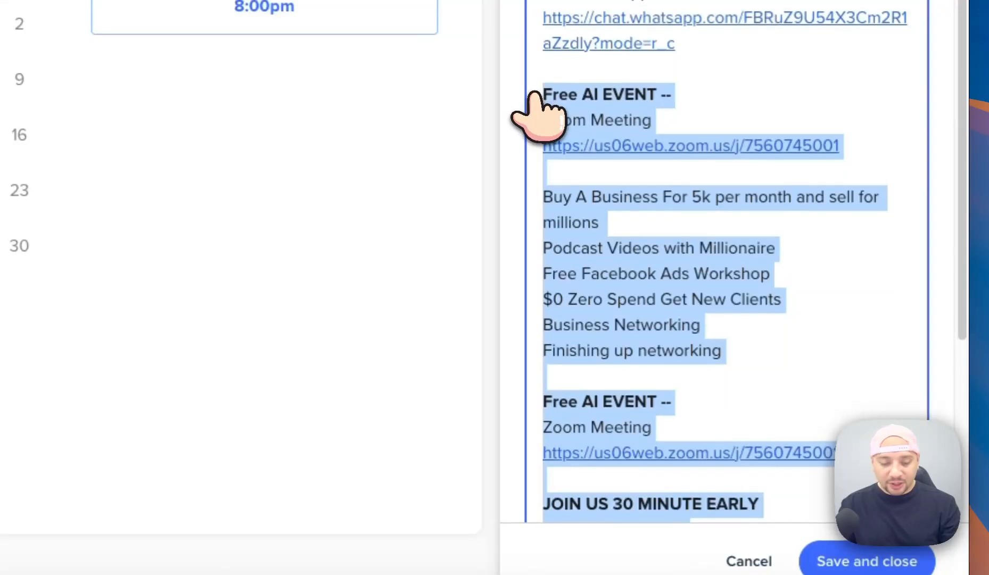
{"action": "scroll", "coordinate": [658, 177], "scroll_direction": "down", "scroll_amount": 8}
{"action": "left_click", "coordinate": [570, 483]}
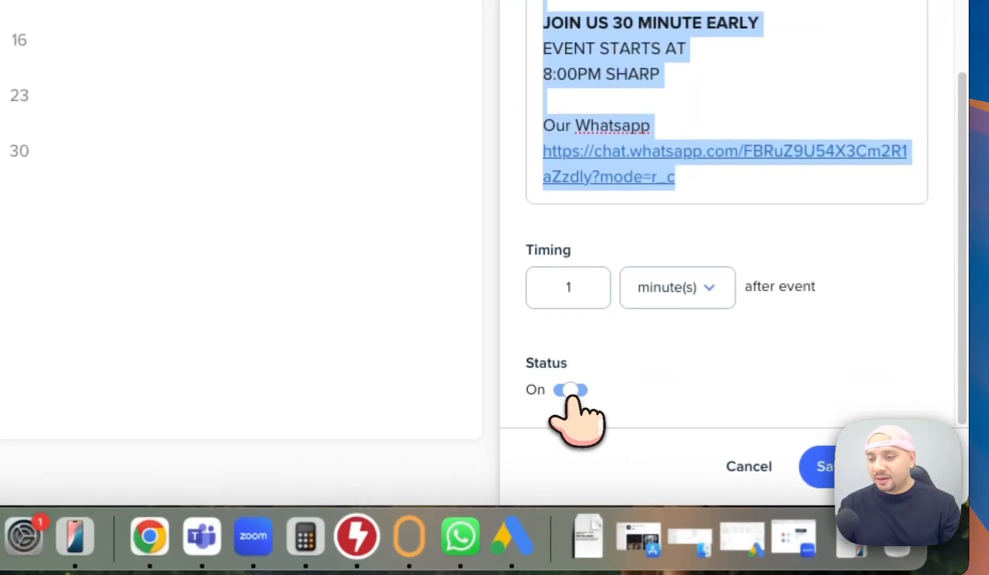
{"action": "scroll", "coordinate": [727, 213], "scroll_direction": "up", "scroll_amount": 10}
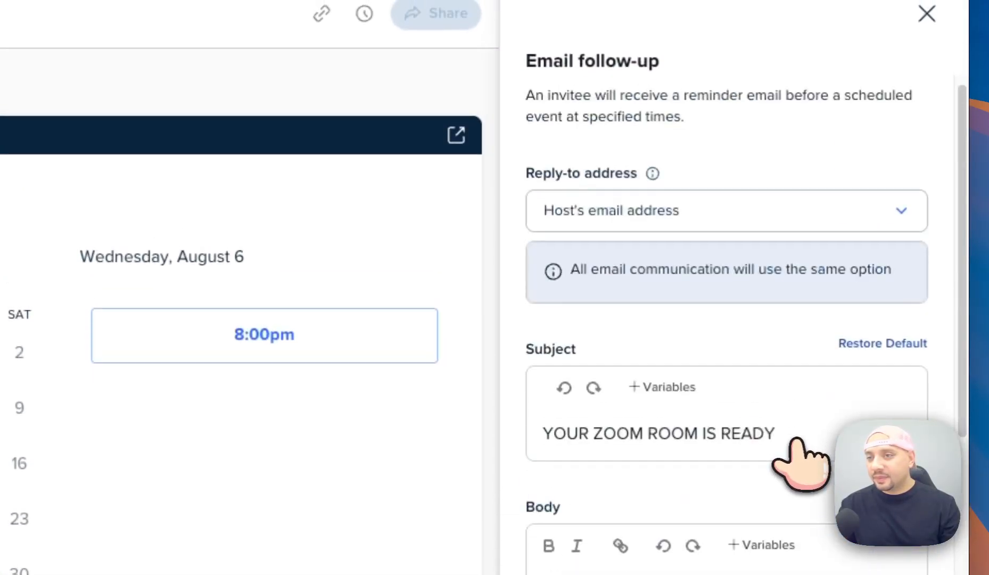
Close the follow-up panel, check Limits and buffers, and return to the main event settings.
{"action": "left_click", "coordinate": [927, 15]}
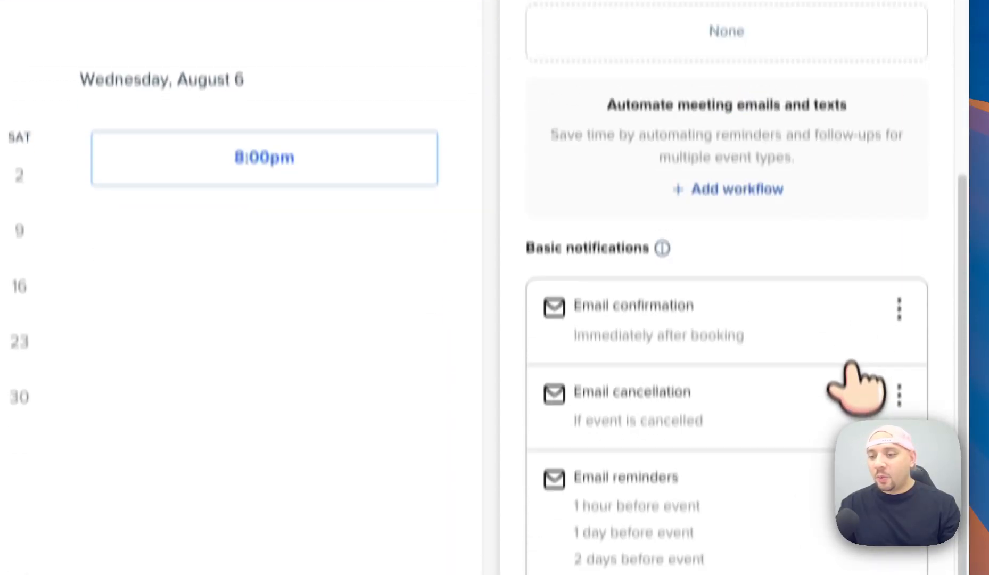
{"action": "scroll", "coordinate": [856, 383], "scroll_direction": "down", "scroll_amount": 3}
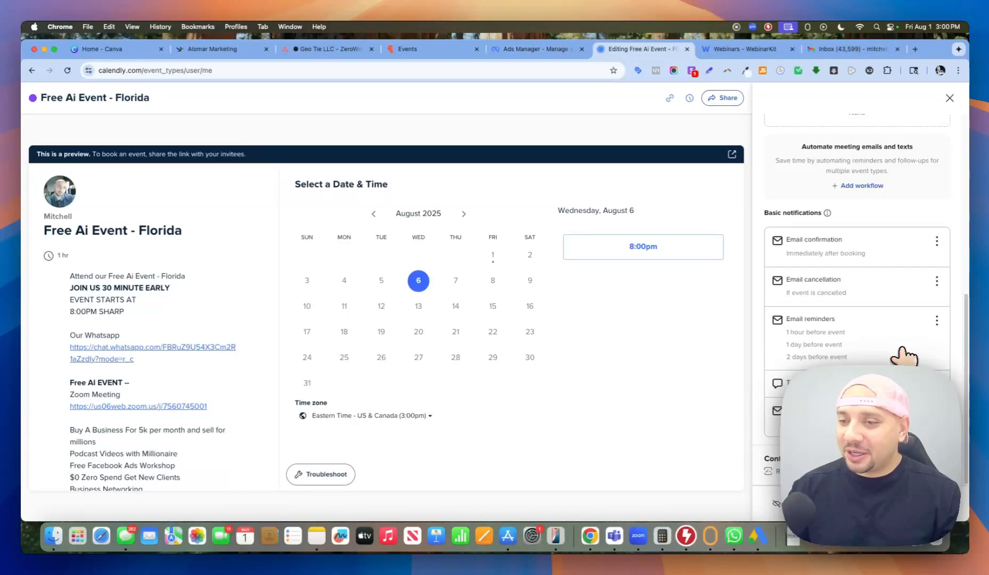
{"action": "scroll", "coordinate": [906, 355], "scroll_direction": "up", "scroll_amount": 5}
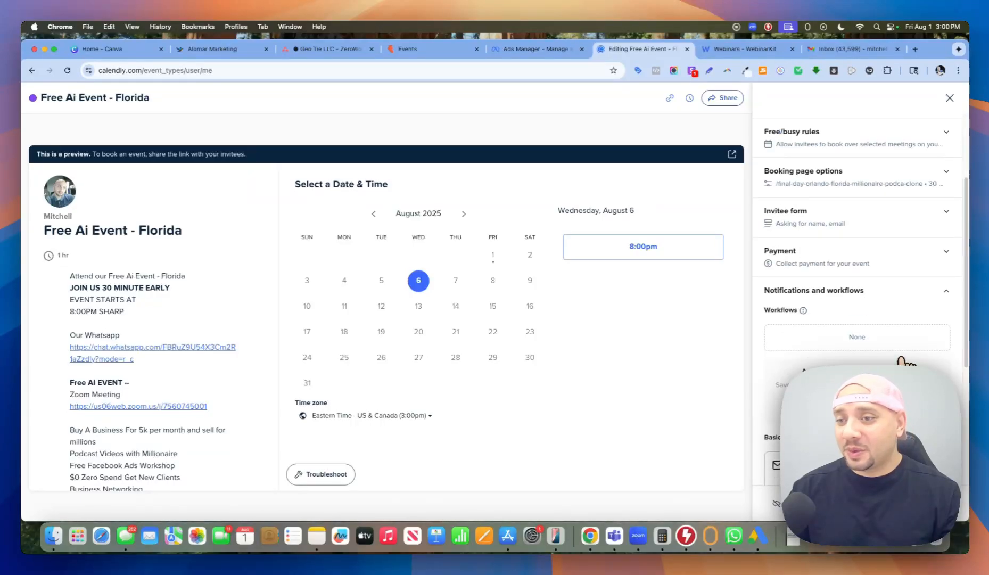
{"action": "scroll", "coordinate": [899, 358], "scroll_direction": "up", "scroll_amount": 2}
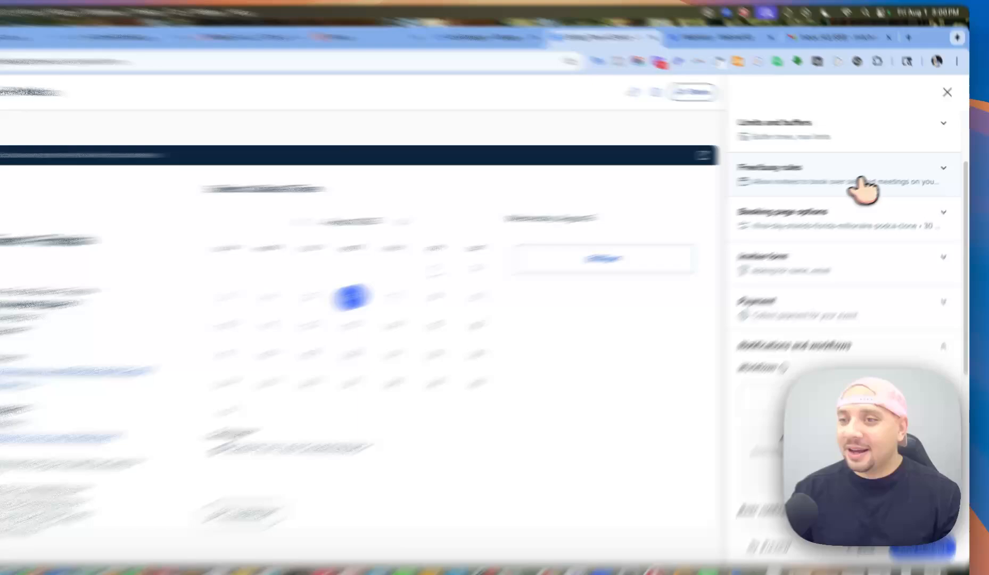
{"action": "left_click", "coordinate": [844, 143]}
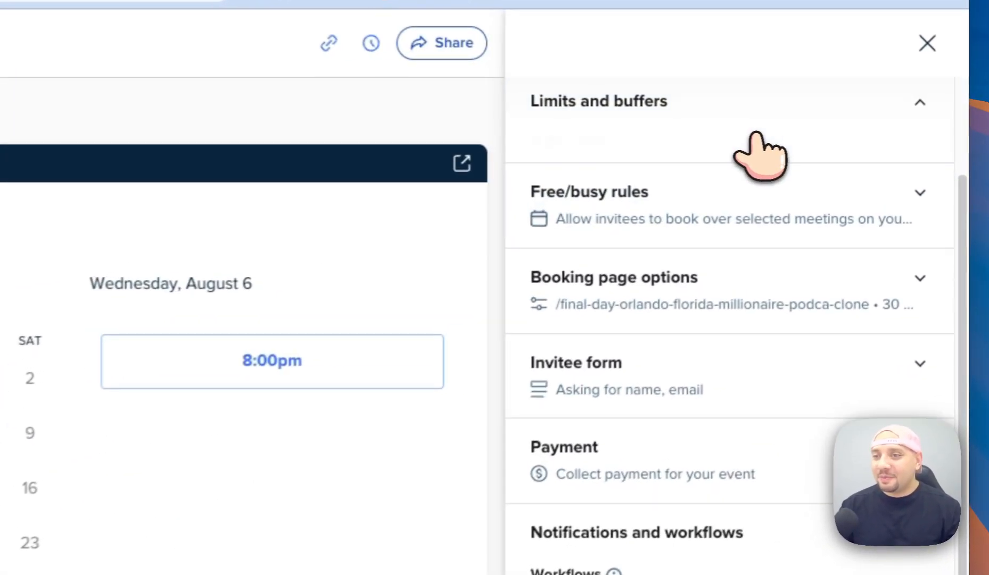
{"action": "left_click", "coordinate": [901, 163]}
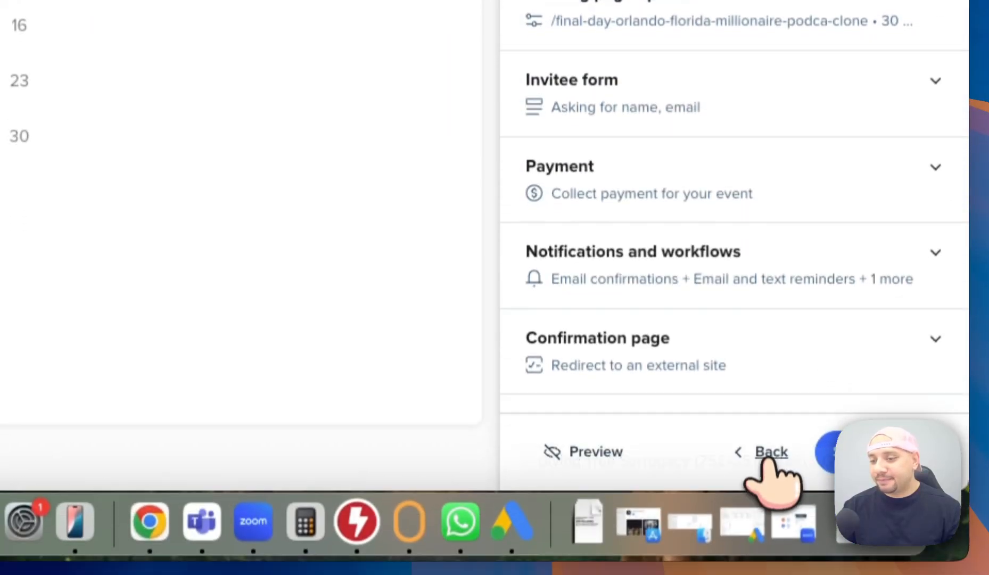
{"action": "left_click", "coordinate": [764, 562]}
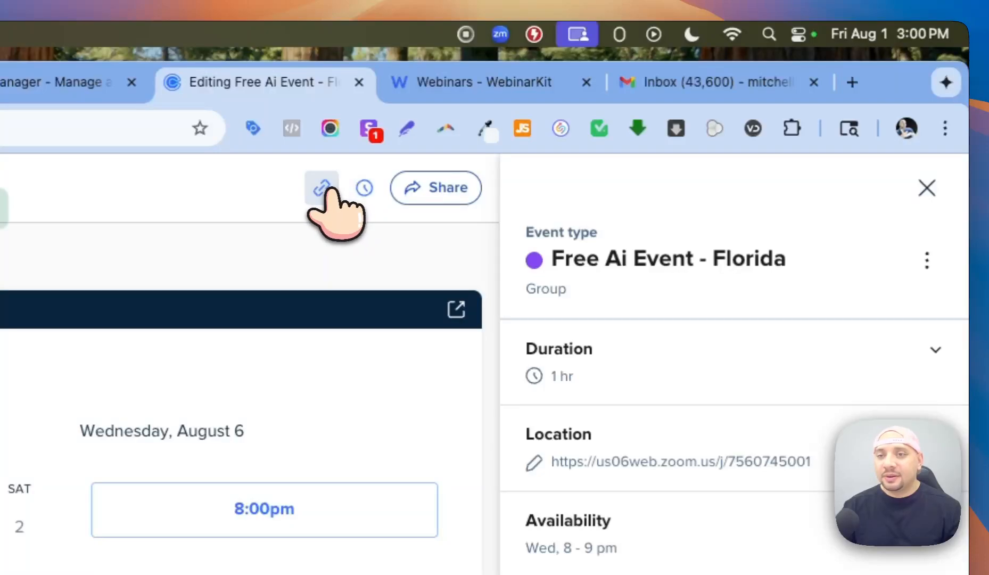
Load the public booking page in a new tab and pick Wednesday, August 6 at 8:00pm.
{"action": "left_click", "coordinate": [852, 82]}
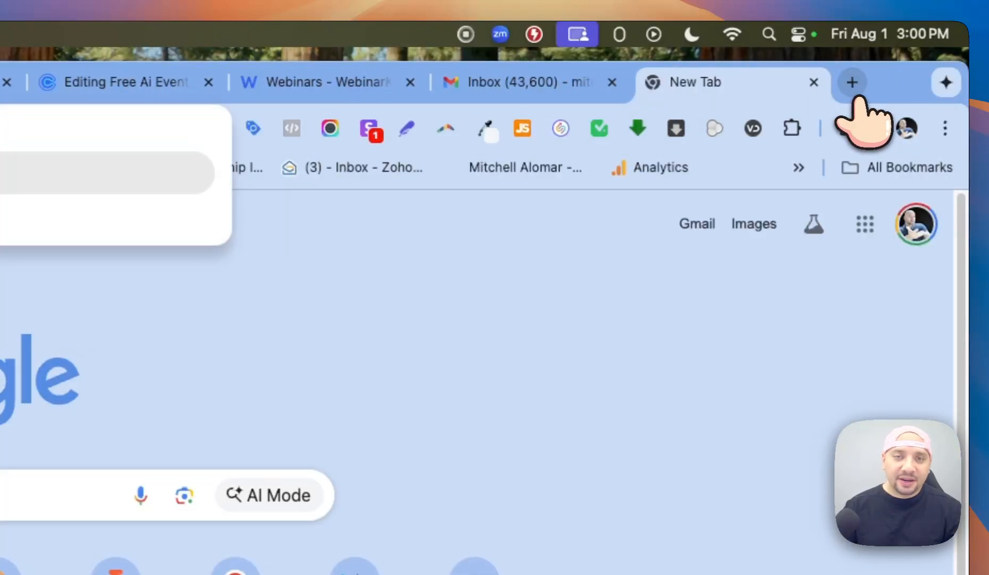
{"action": "key", "text": "Return"}
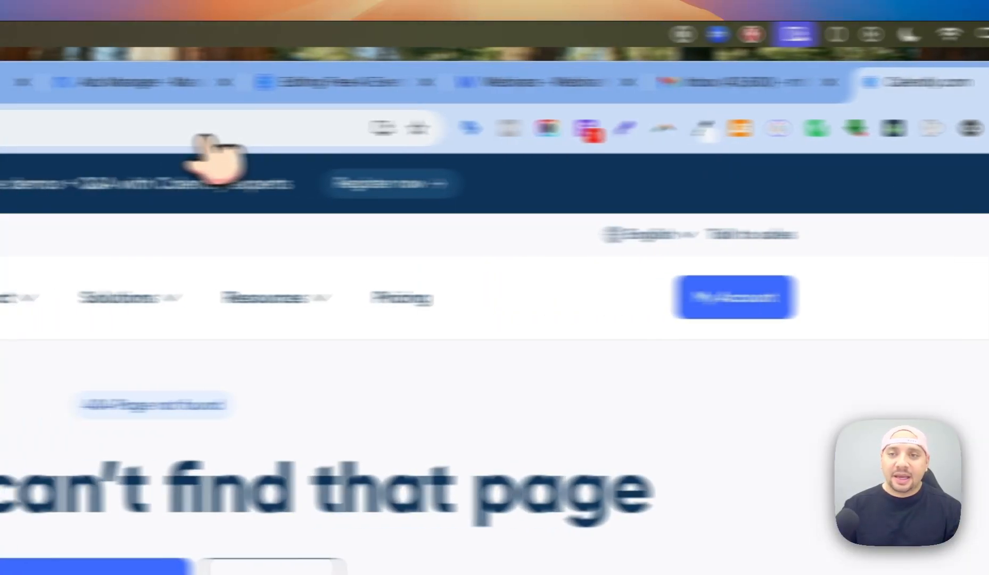
{"action": "left_click", "coordinate": [154, 136]}
{"action": "key", "text": "super+v"}
{"action": "key", "text": "Return"}
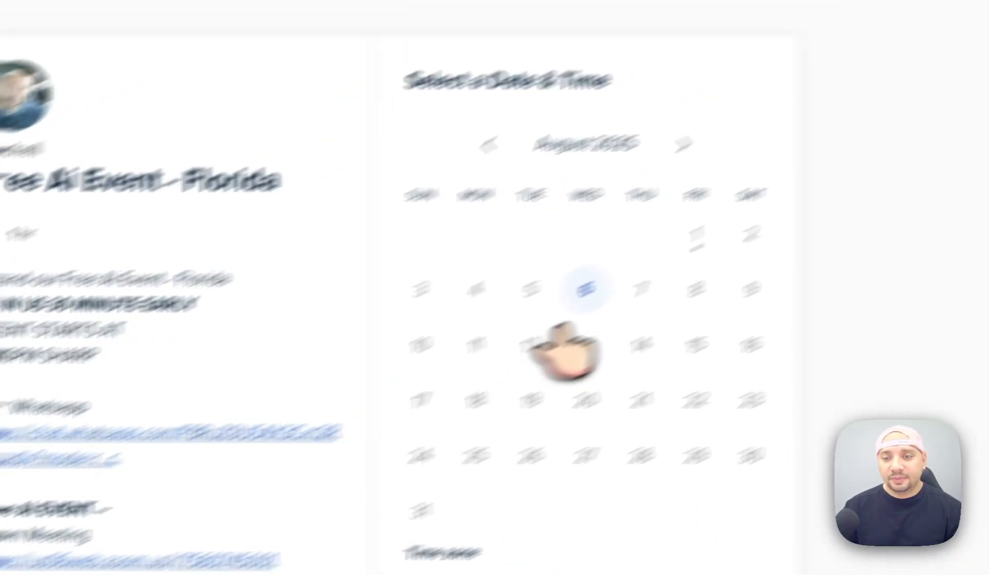
{"action": "left_click", "coordinate": [474, 349]}
{"action": "left_click", "coordinate": [646, 275]}
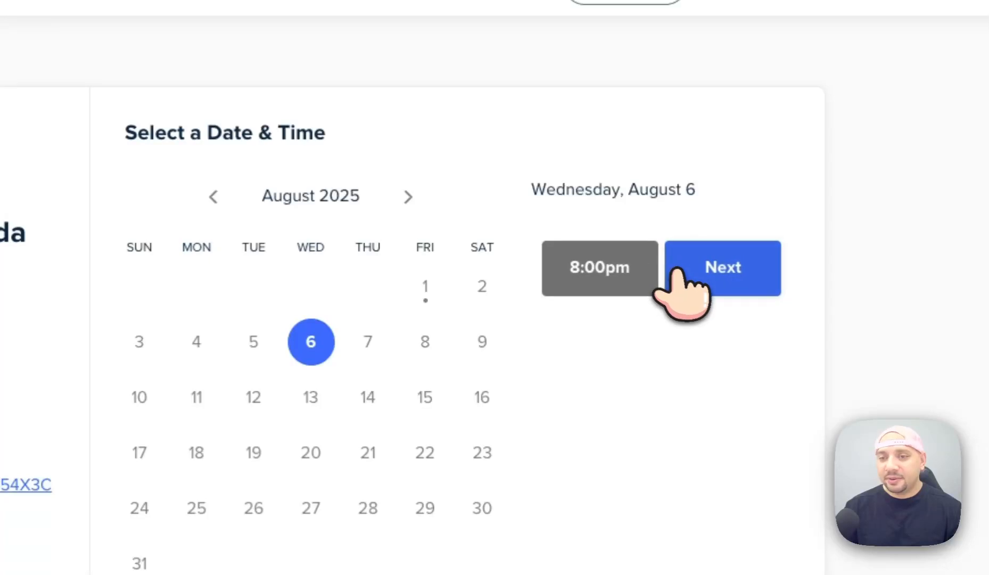
{"action": "left_click", "coordinate": [708, 275]}
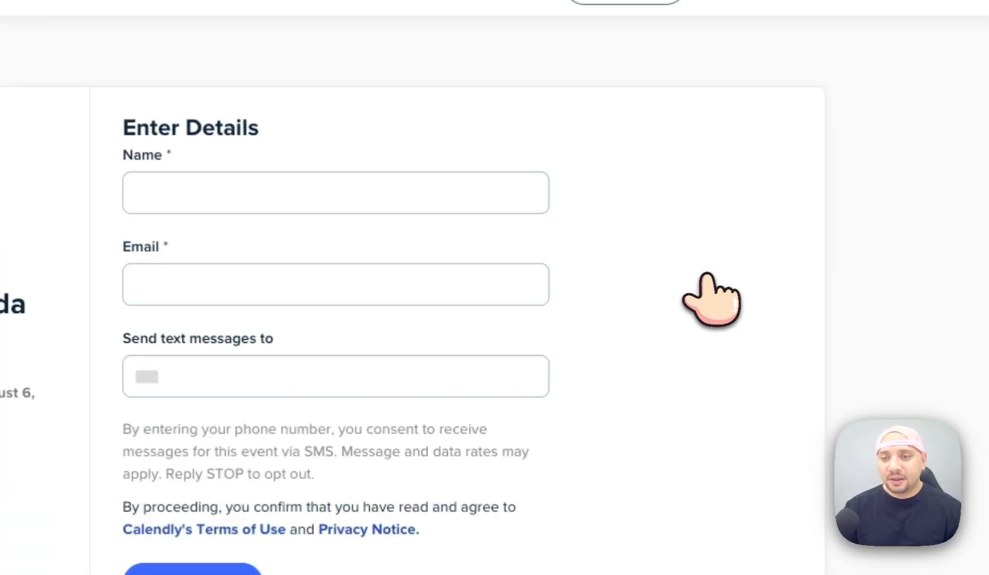
Autofill the invitee's details and submit the test booking.
{"action": "left_click", "coordinate": [343, 192]}
{"action": "left_click", "coordinate": [346, 317]}
{"action": "left_click", "coordinate": [185, 280]}
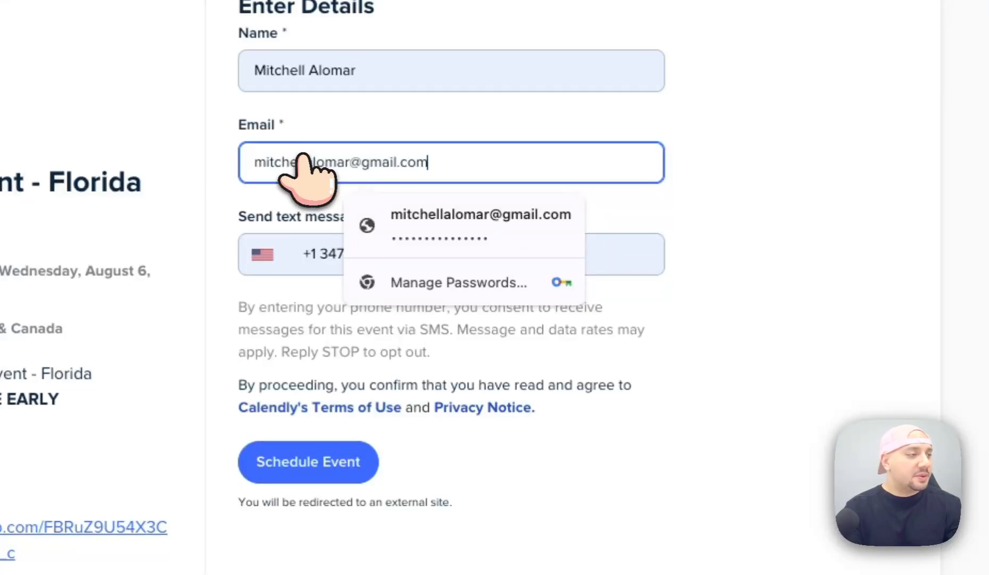
{"action": "left_click", "coordinate": [673, 152]}
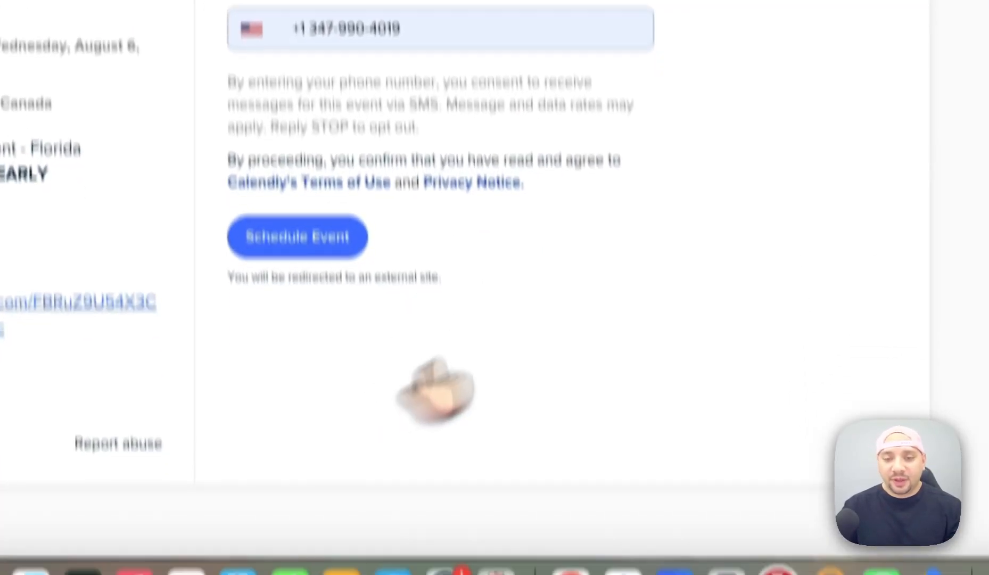
{"action": "left_click", "coordinate": [320, 194]}
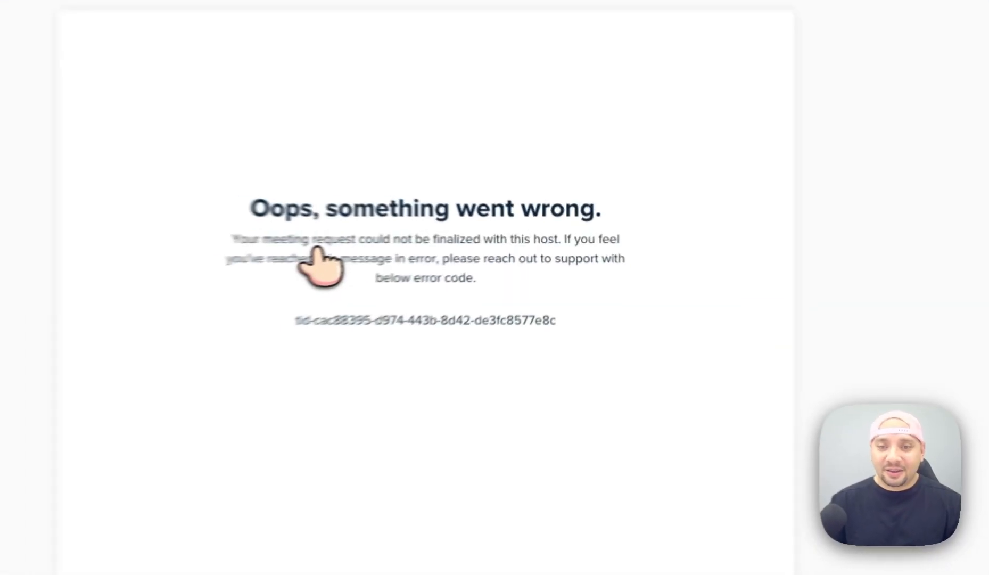
Return to the event editor and expand the Notifications and Confirmation page sections.
{"action": "left_click_drag", "start_coordinate": [435, 237], "coordinate": [586, 283]}
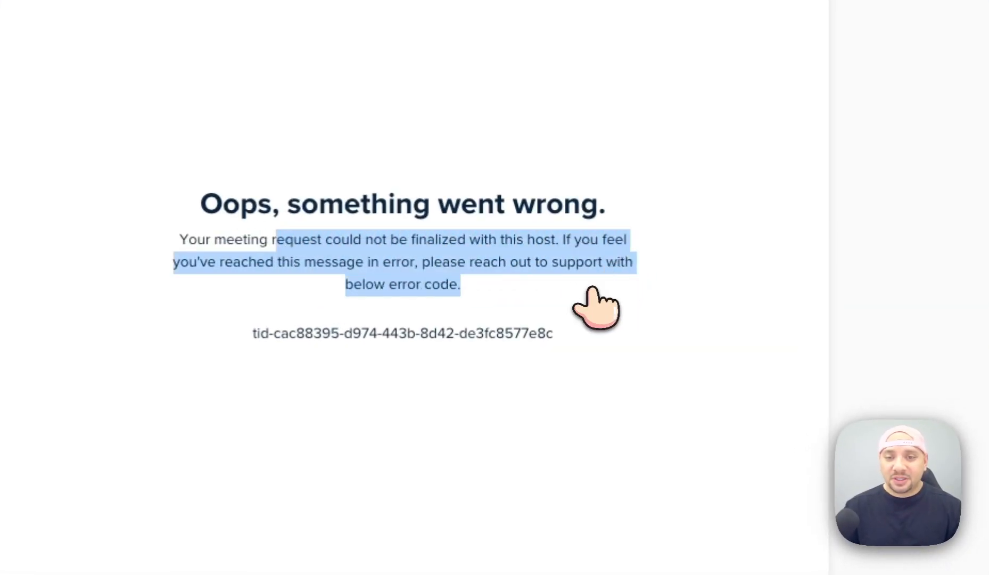
{"action": "left_click", "coordinate": [564, 353]}
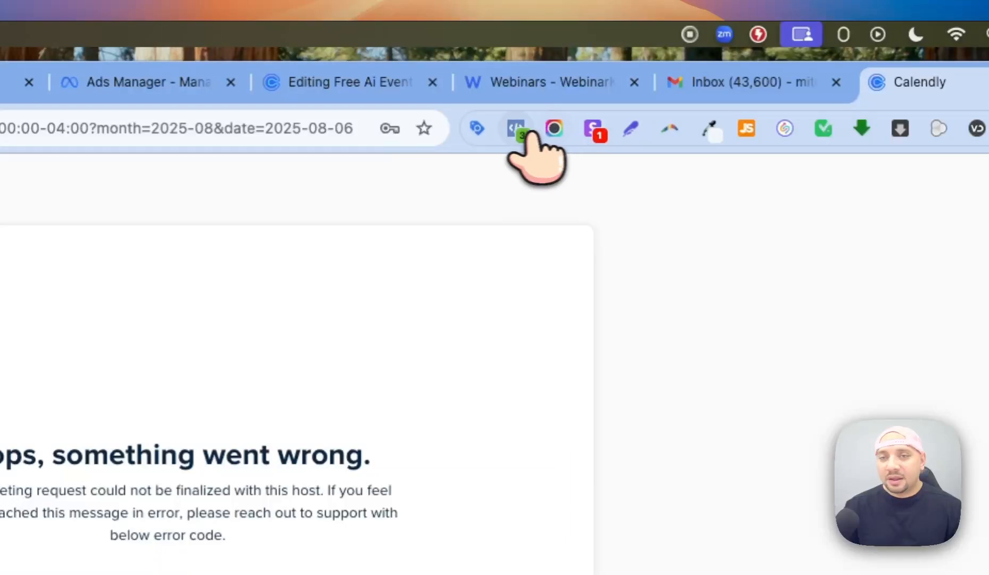
{"action": "left_click", "coordinate": [345, 84]}
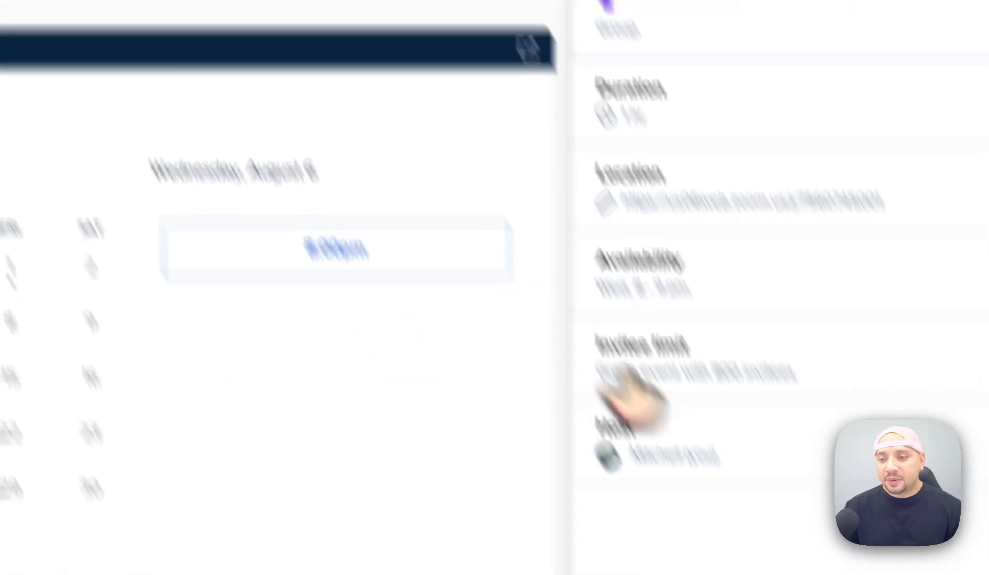
{"action": "left_click", "coordinate": [766, 454]}
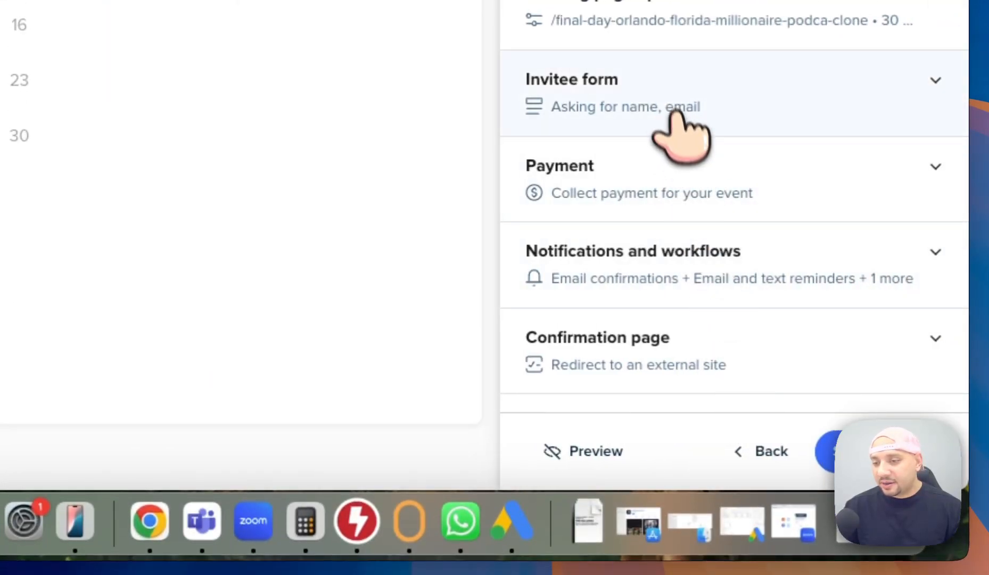
{"action": "left_click", "coordinate": [780, 287]}
{"action": "scroll", "coordinate": [777, 266], "scroll_direction": "down", "scroll_amount": 7}
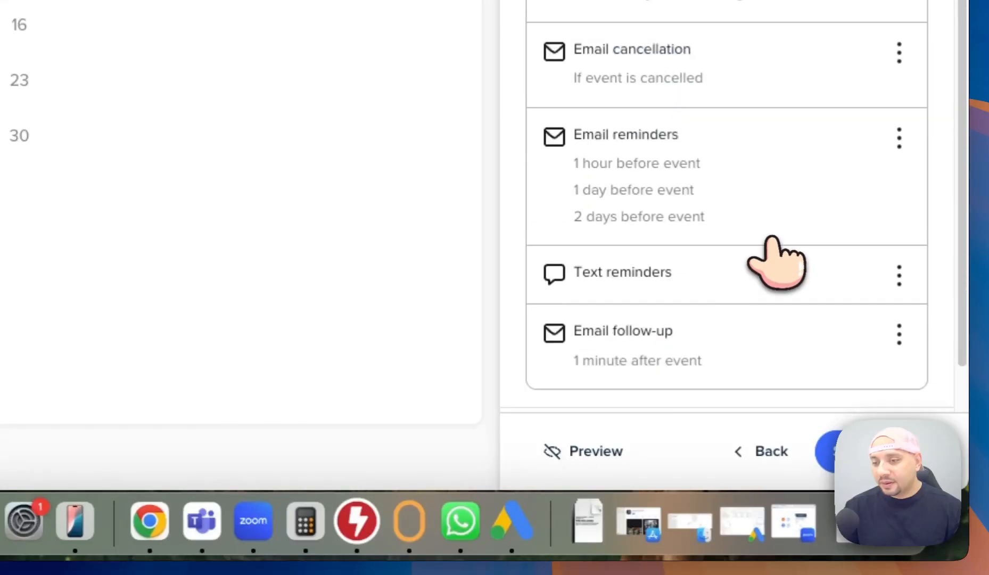
{"action": "scroll", "coordinate": [756, 224], "scroll_direction": "down", "scroll_amount": 2}
{"action": "left_click", "coordinate": [740, 346]}
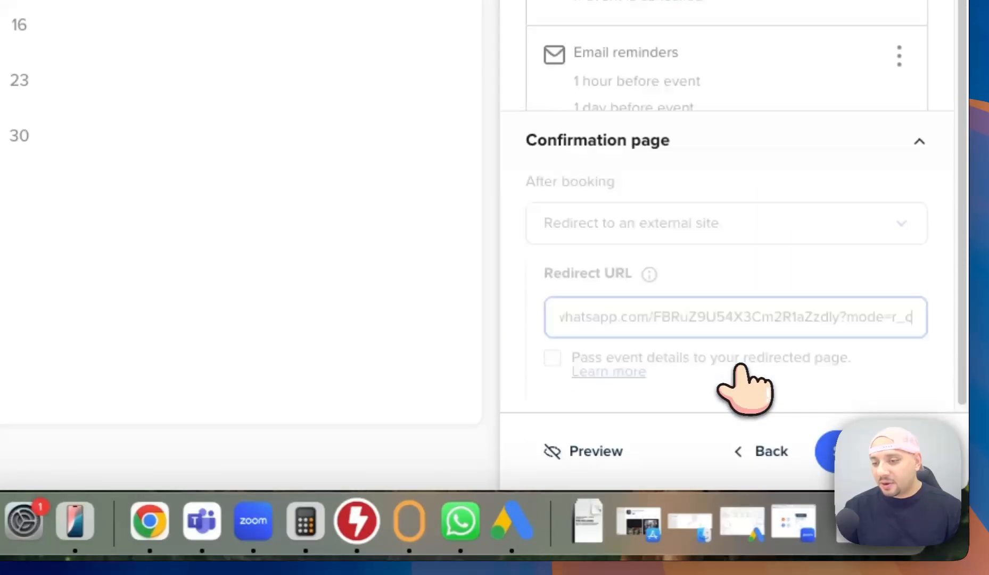
Copy the booking error message, leave the redirect URL unchanged, and close the event editor.
{"action": "triple_click", "coordinate": [751, 314]}
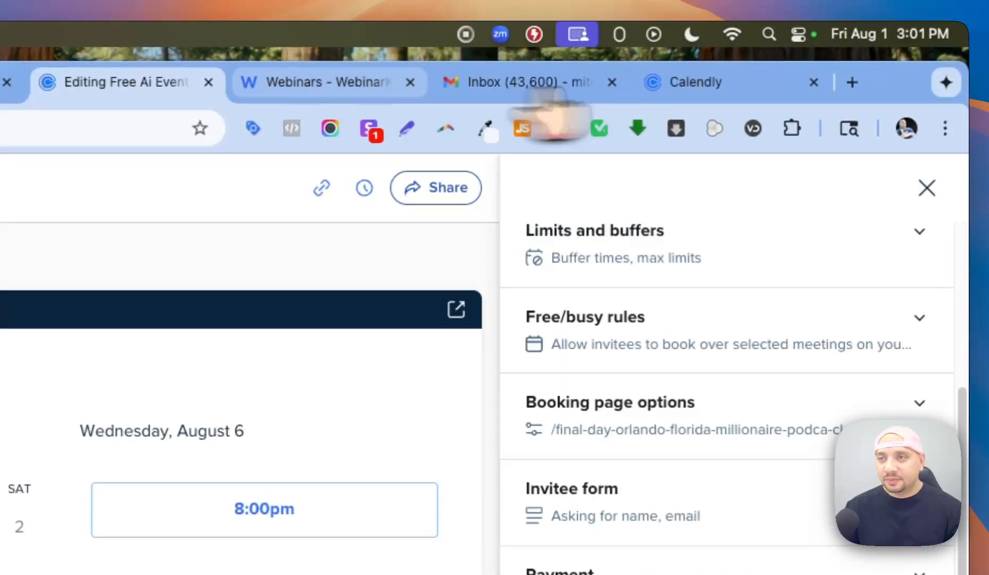
{"action": "left_click", "coordinate": [752, 94]}
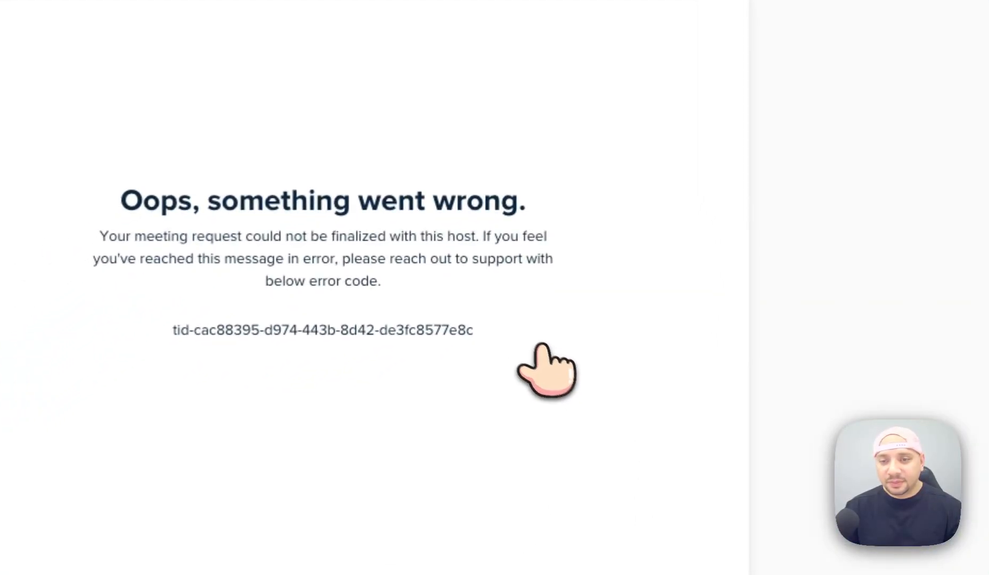
{"action": "left_click_drag", "start_coordinate": [529, 337], "coordinate": [83, 207]}
{"action": "key", "text": "super+c"}
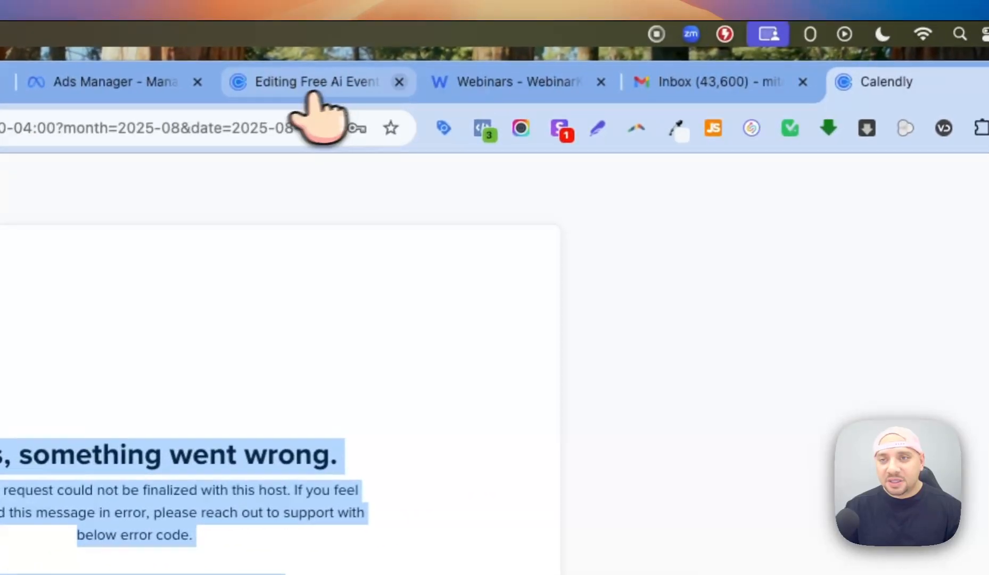
{"action": "left_click", "coordinate": [313, 85]}
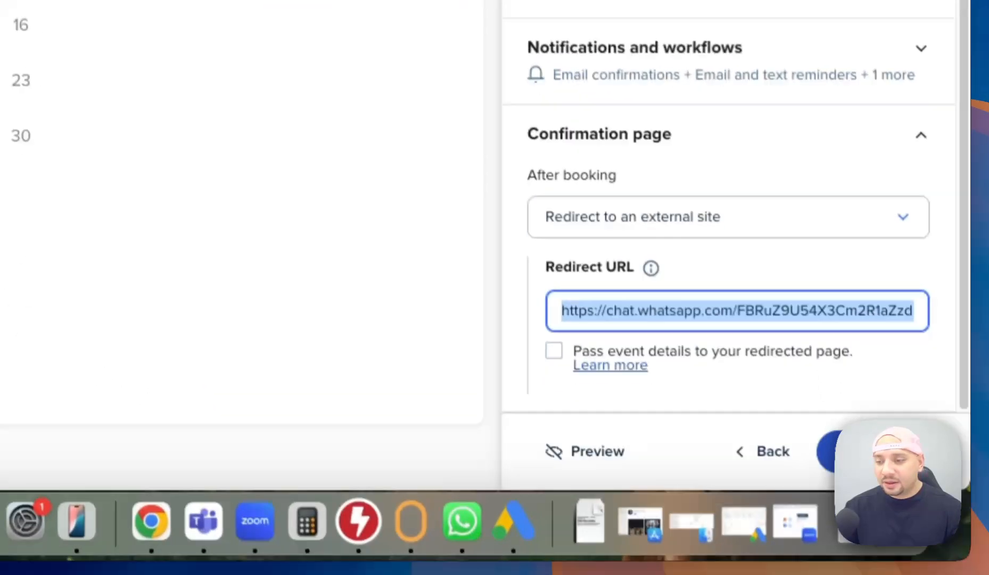
{"action": "left_click", "coordinate": [833, 274]}
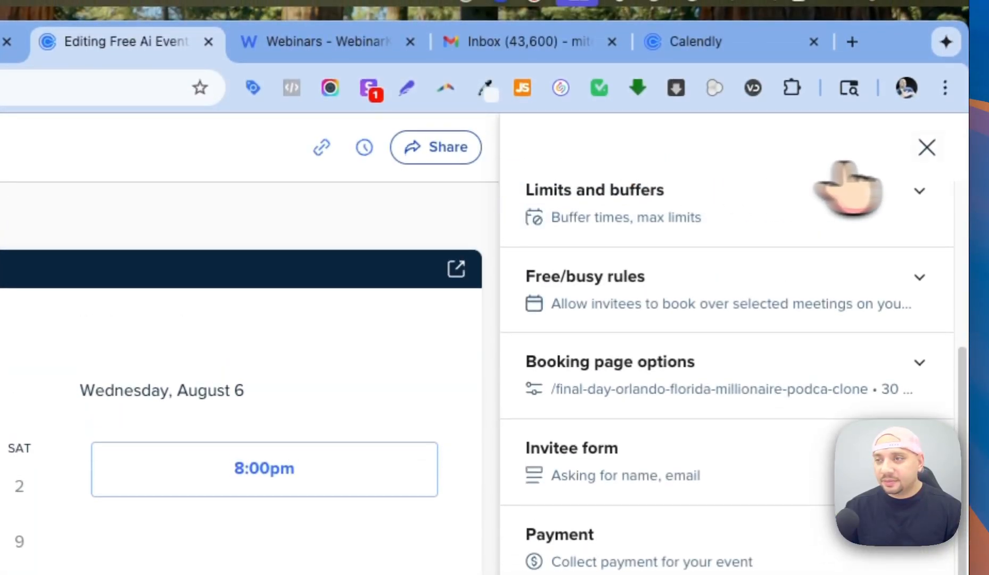
{"action": "left_click", "coordinate": [927, 147]}
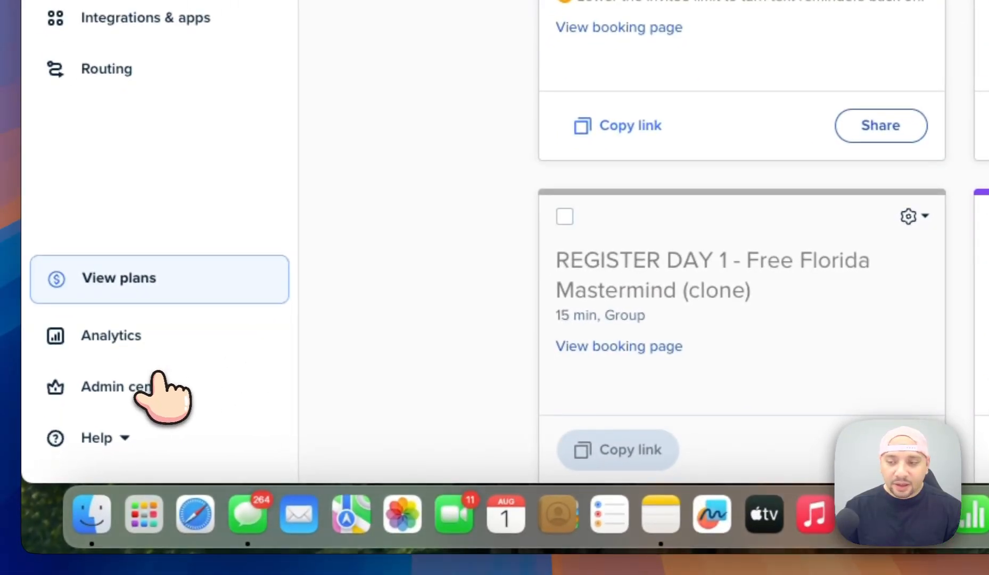
Paste the booking error into Calendly's help chat and request a live support agent.
{"action": "left_click", "coordinate": [657, 431]}
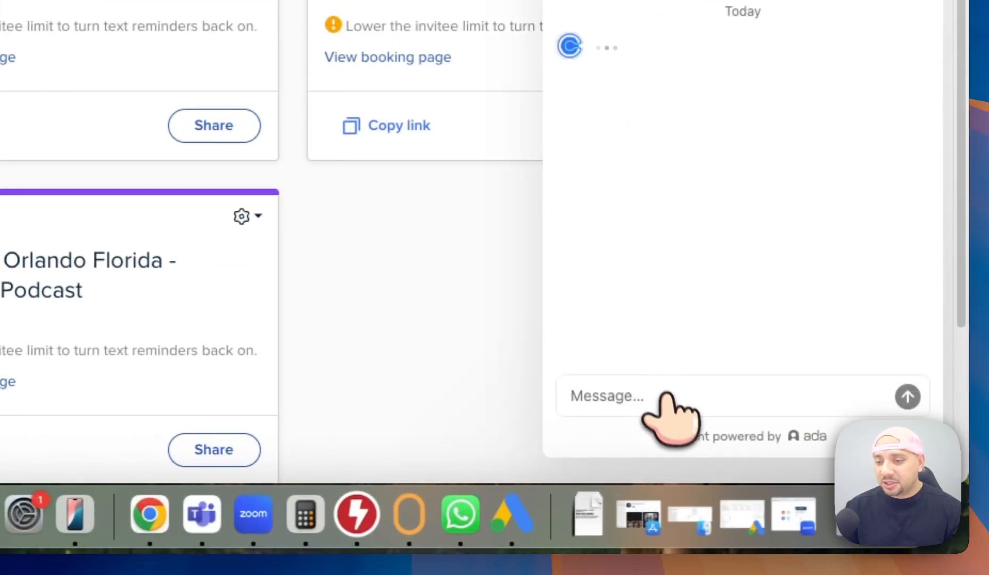
{"action": "key", "text": "super+v"}
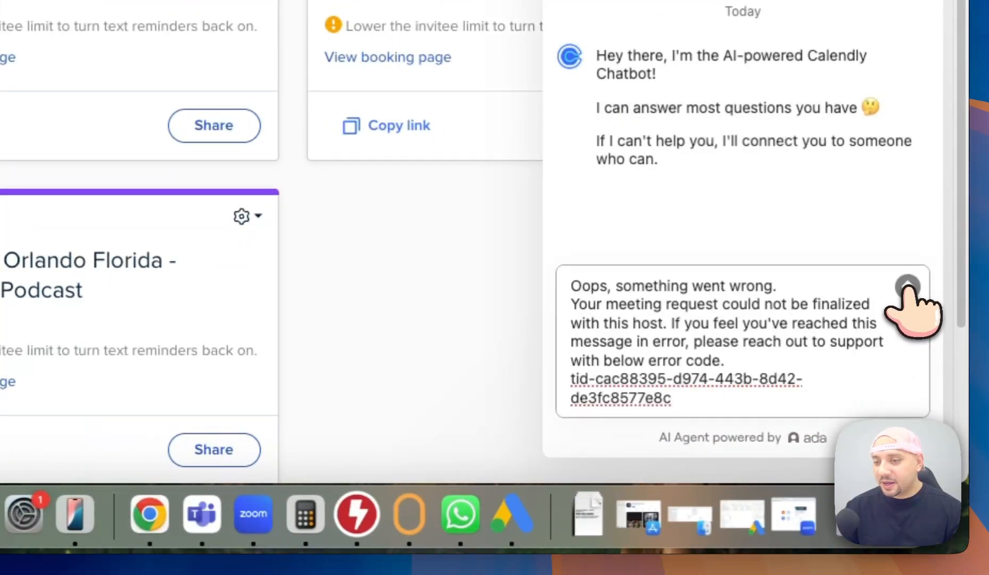
{"action": "left_click", "coordinate": [907, 288]}
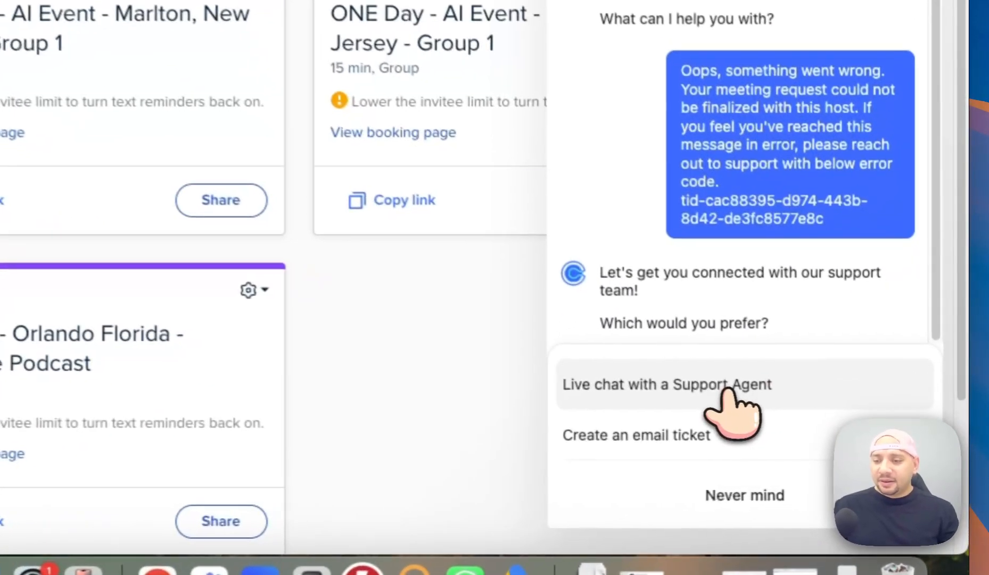
{"action": "left_click", "coordinate": [857, 446]}
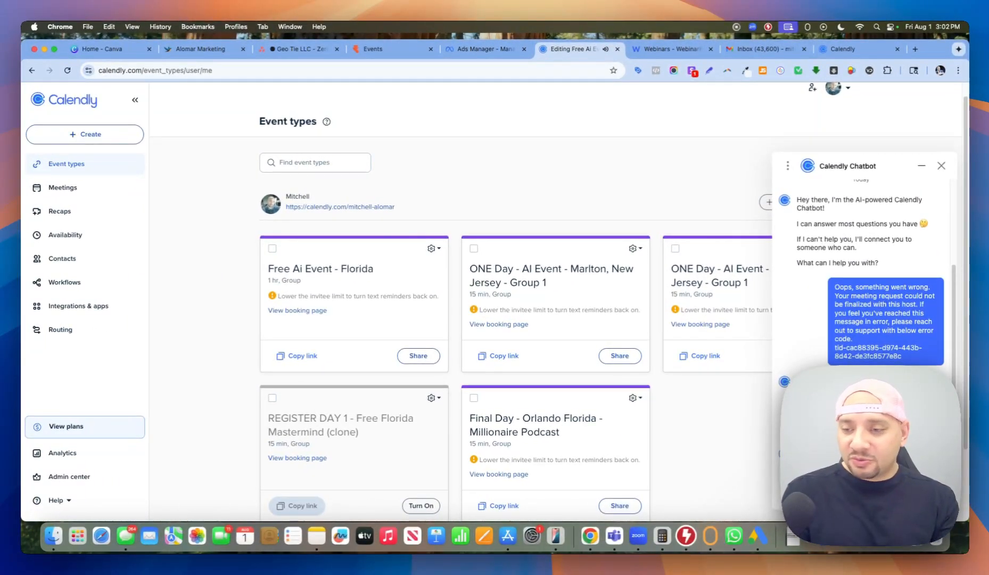
{"action": "scroll", "coordinate": [873, 256], "scroll_direction": "down", "scroll_amount": 2}
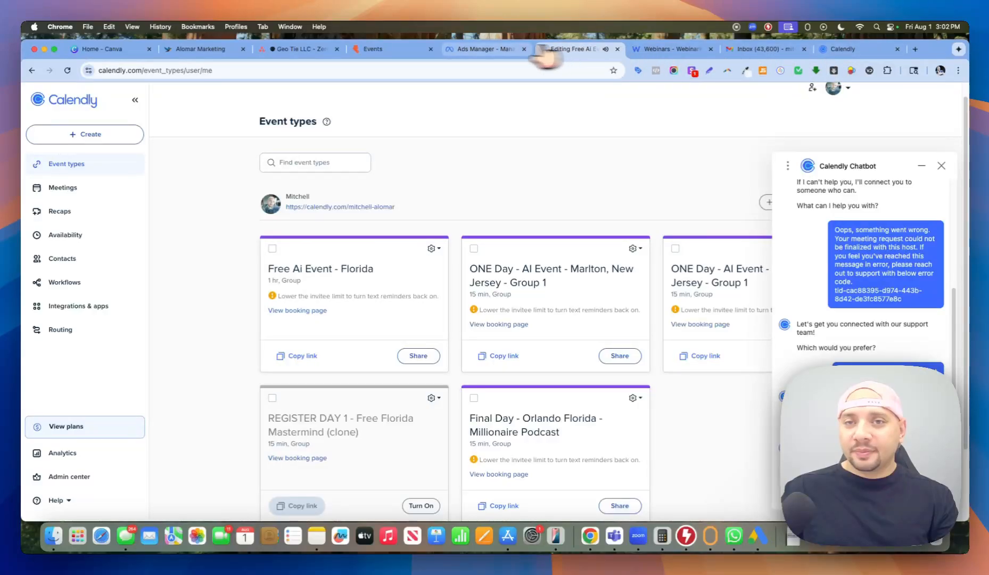
{"action": "left_click", "coordinate": [495, 49]}
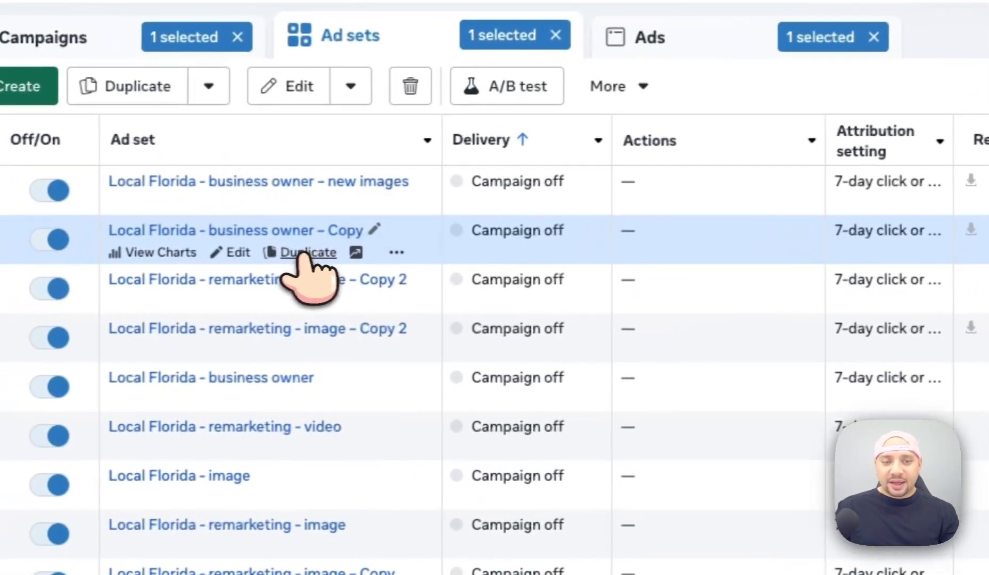
Duplicate 'Local Florida - business owner – Copy' without reach-more-people or existing reactions.
{"action": "left_click", "coordinate": [312, 252]}
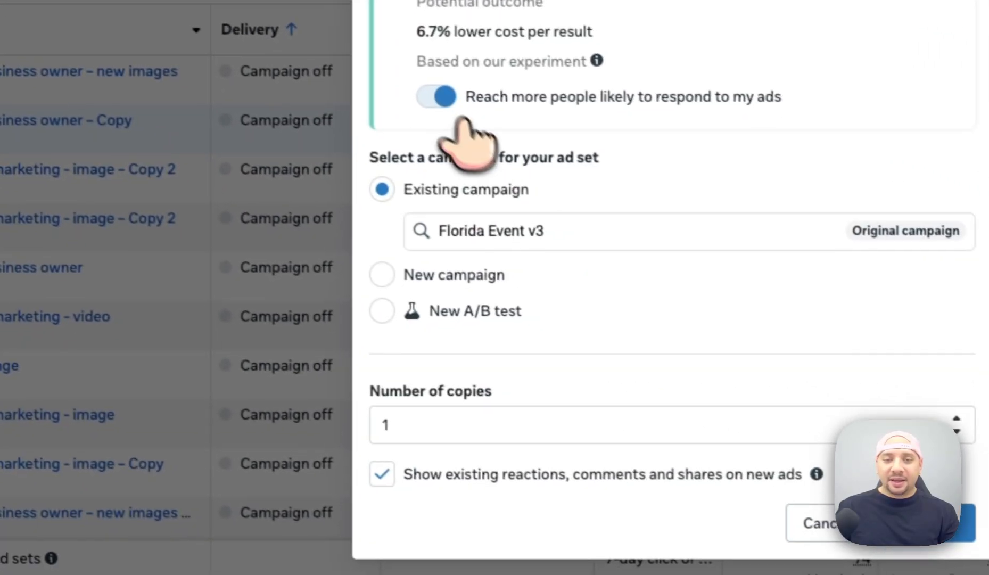
{"action": "left_click", "coordinate": [436, 97]}
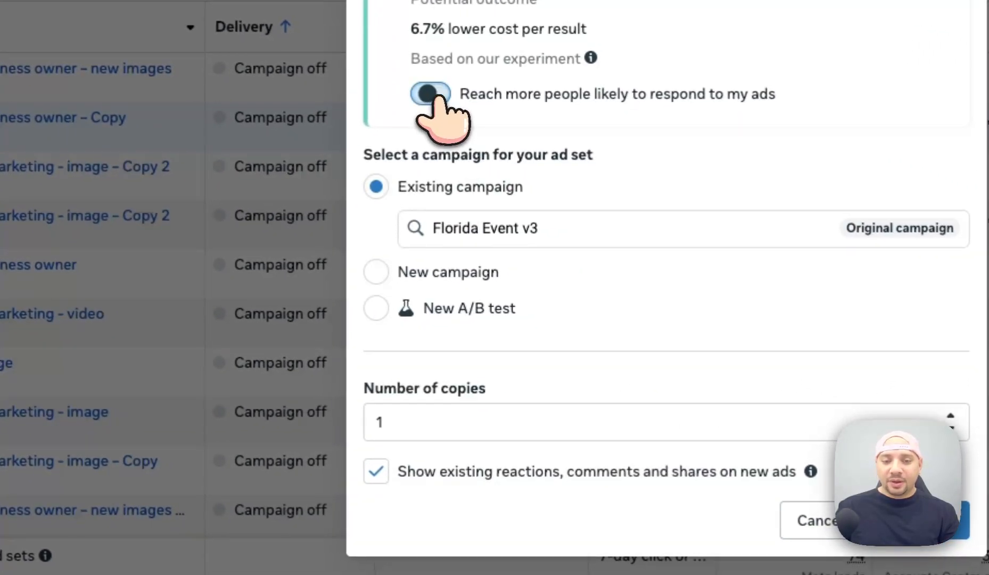
{"action": "left_click", "coordinate": [556, 473]}
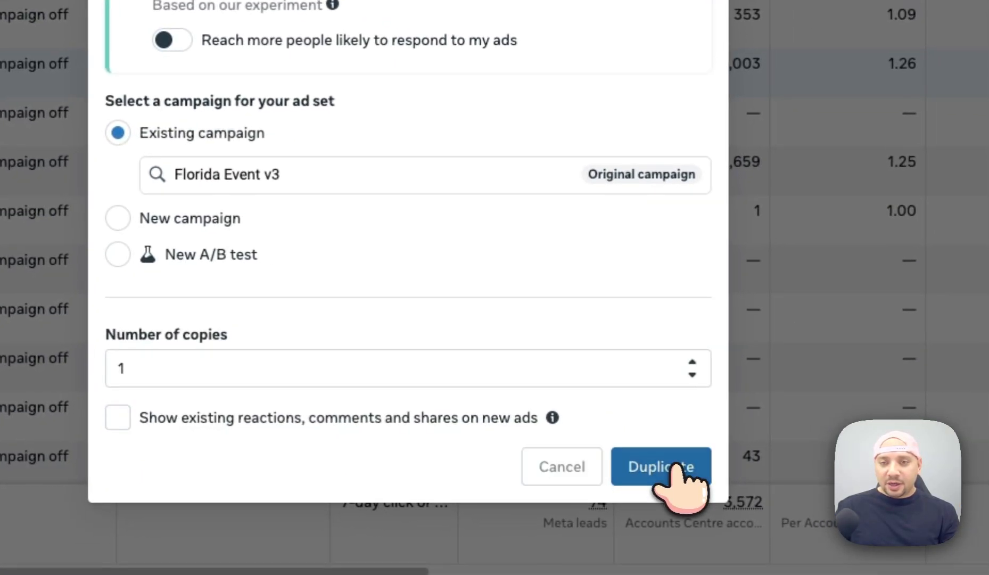
{"action": "left_click", "coordinate": [674, 467]}
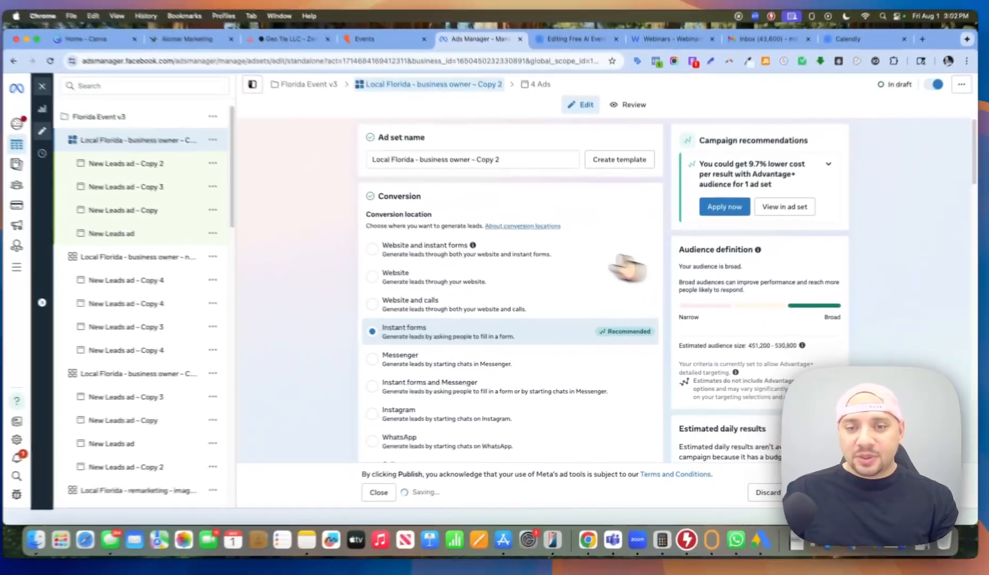
{"action": "scroll", "coordinate": [475, 360], "scroll_direction": "down", "scroll_amount": 5}
{"action": "scroll", "coordinate": [479, 306], "scroll_direction": "up", "scroll_amount": 2}
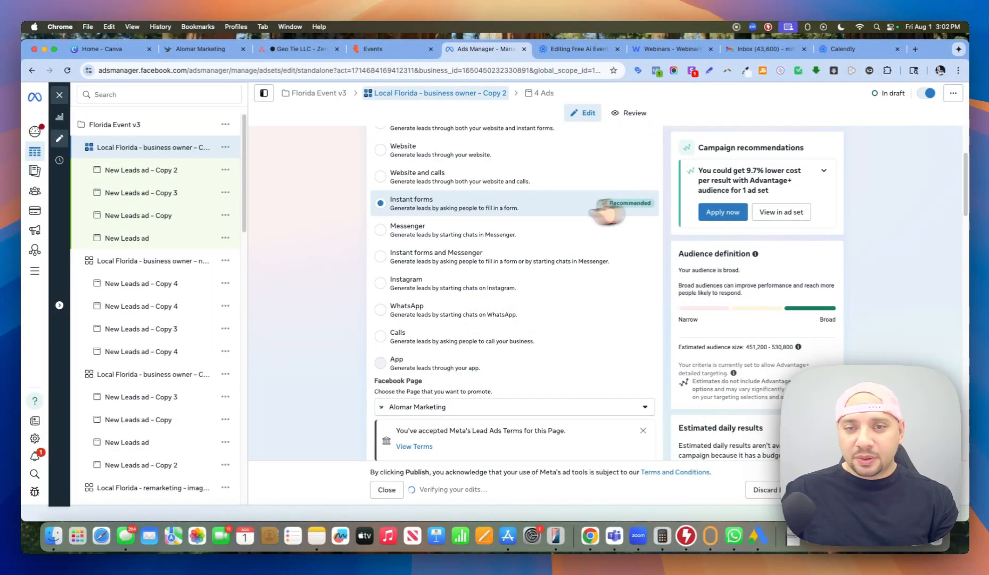
Rename the duplicated ad set to 'Local Florida - Free Ai EVent'.
{"action": "scroll", "coordinate": [605, 211], "scroll_direction": "up", "scroll_amount": 3}
{"action": "left_click_drag", "start_coordinate": [522, 165], "coordinate": [474, 166]}
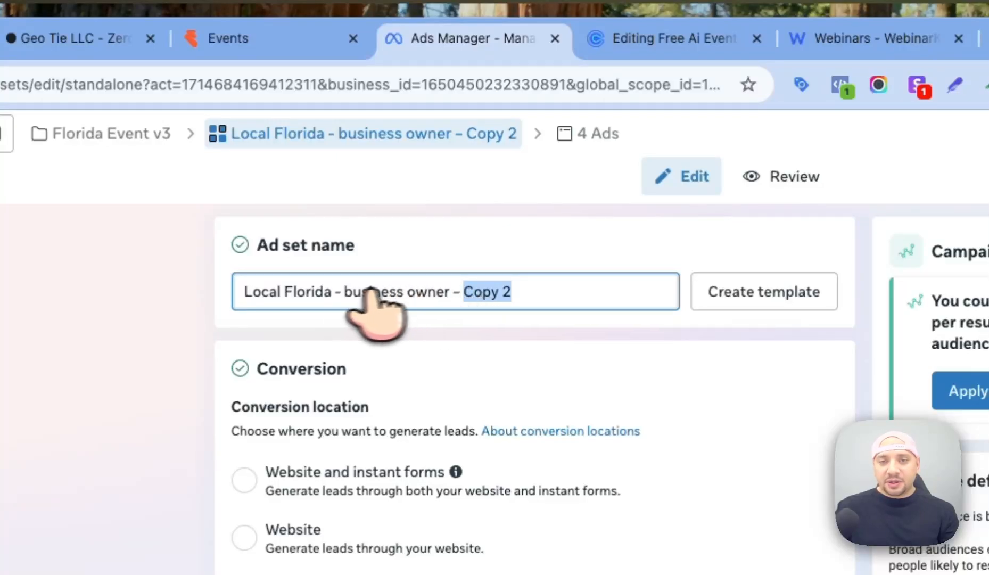
{"action": "left_click_drag", "start_coordinate": [344, 292], "coordinate": [658, 301]}
{"action": "key", "text": "BackSpace"}
{"action": "type", "text": "Free"}
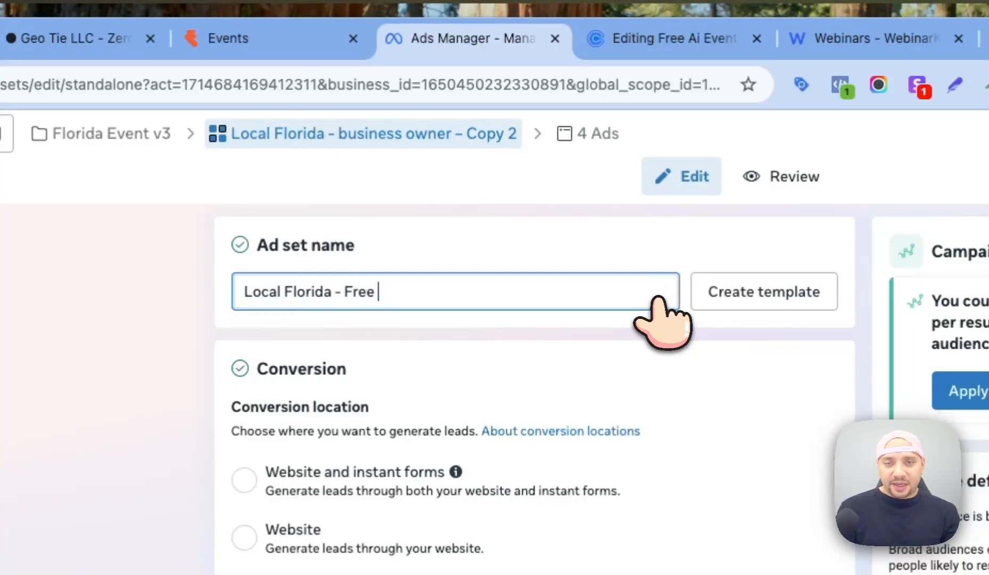
{"action": "type", "text": " Ai VE"}
{"action": "key", "text": "BackSpace"}
{"action": "key", "text": "BackSpace"}
{"action": "type", "text": "EVent"}
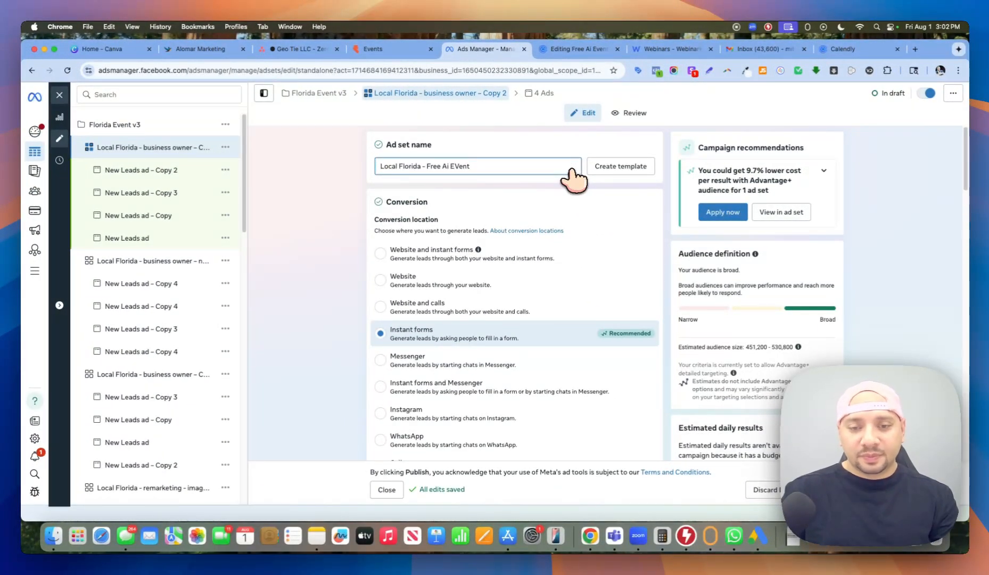
Open the ad set's location targeting and scroll through the selected locations.
{"action": "scroll", "coordinate": [574, 260], "scroll_direction": "down", "scroll_amount": 10}
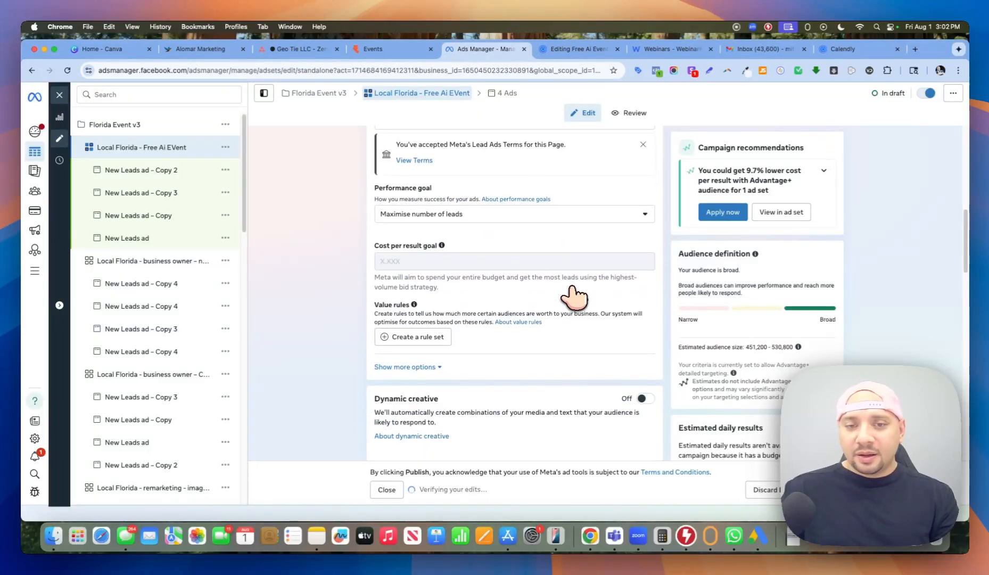
{"action": "scroll", "coordinate": [548, 309], "scroll_direction": "down", "scroll_amount": 6}
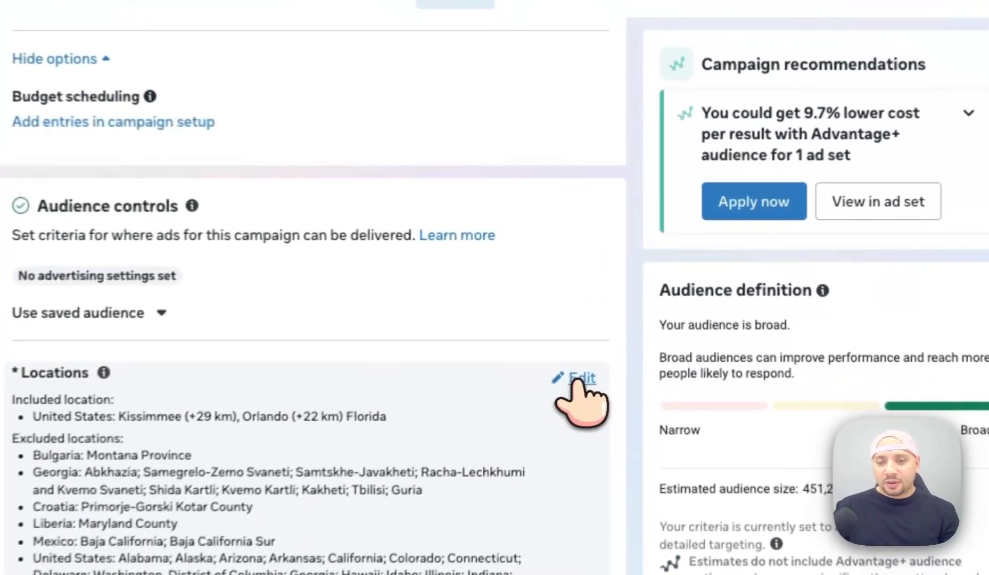
{"action": "left_click", "coordinate": [639, 295]}
{"action": "scroll", "coordinate": [641, 305], "scroll_direction": "down", "scroll_amount": 5}
{"action": "scroll", "coordinate": [402, 319], "scroll_direction": "down", "scroll_amount": 4}
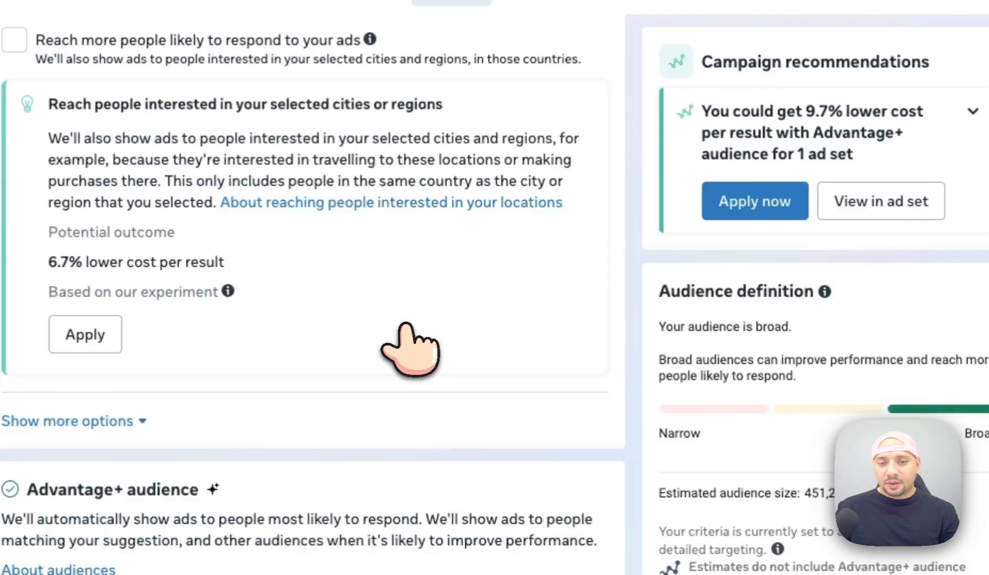
{"action": "scroll", "coordinate": [381, 322], "scroll_direction": "up", "scroll_amount": 3}
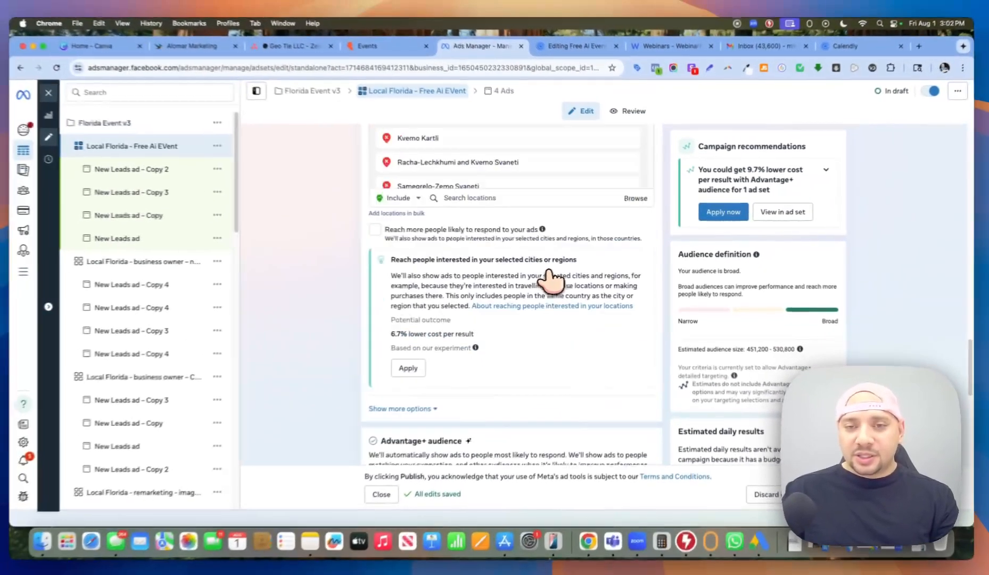
{"action": "scroll", "coordinate": [549, 274], "scroll_direction": "up", "scroll_amount": 3}
{"action": "scroll", "coordinate": [548, 266], "scroll_direction": "down", "scroll_amount": 15}
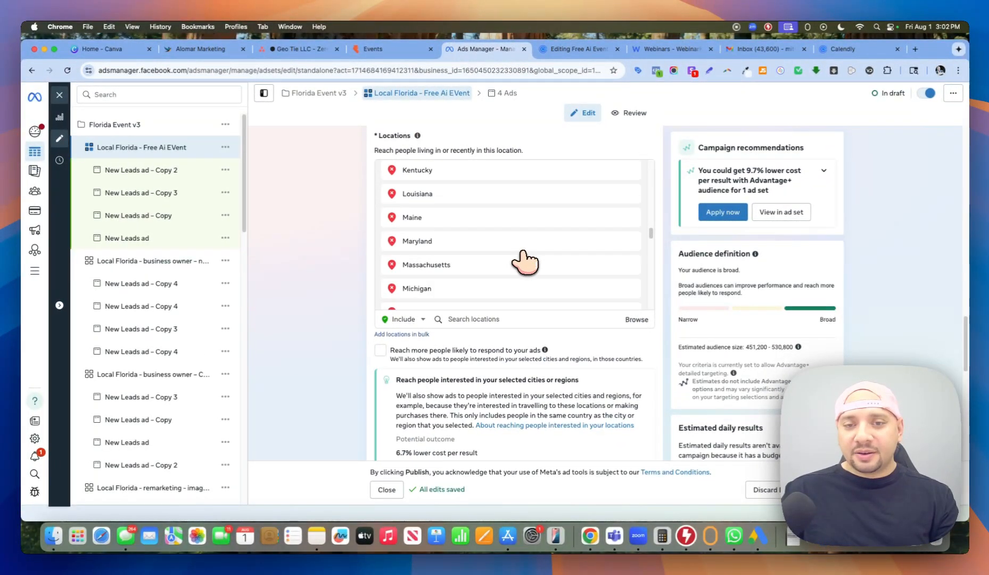
{"action": "scroll", "coordinate": [524, 261], "scroll_direction": "down", "scroll_amount": 10}
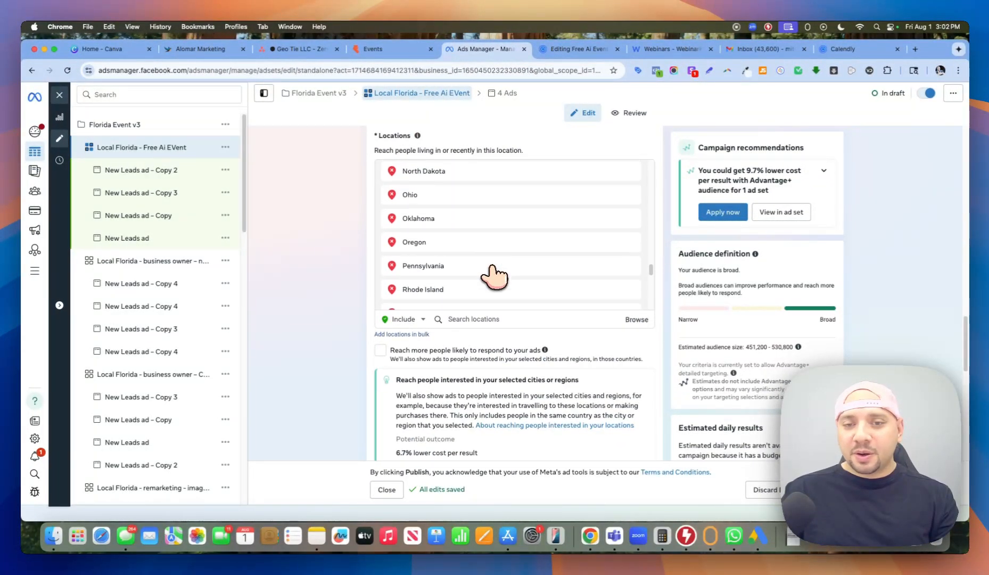
{"action": "scroll", "coordinate": [496, 276], "scroll_direction": "down", "scroll_amount": 5}
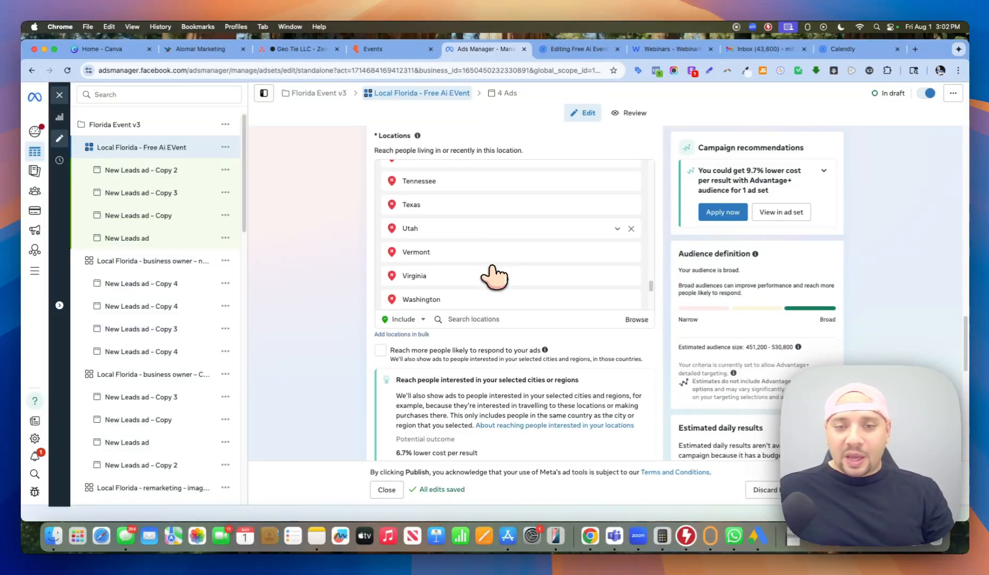
{"action": "scroll", "coordinate": [494, 276], "scroll_direction": "down", "scroll_amount": 4}
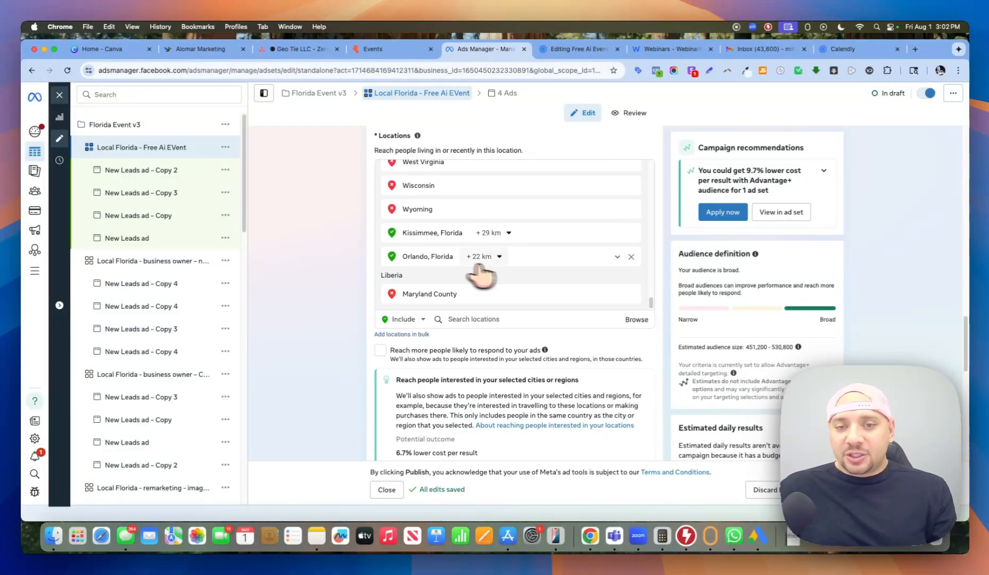
{"action": "scroll", "coordinate": [489, 224], "scroll_direction": "up", "scroll_amount": 2}
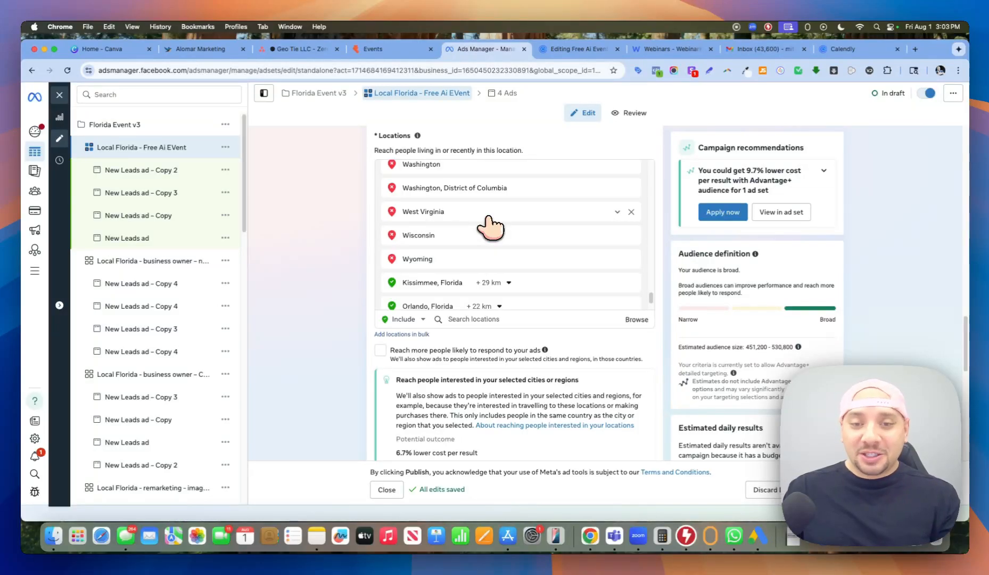
{"action": "scroll", "coordinate": [494, 293], "scroll_direction": "down", "scroll_amount": 10}
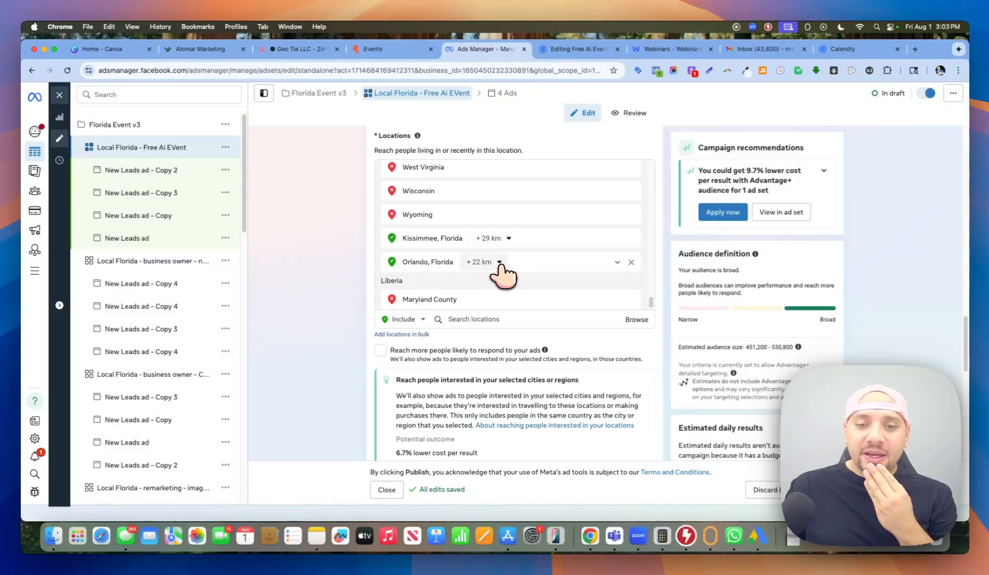
{"action": "scroll", "coordinate": [367, 269], "scroll_direction": "down", "scroll_amount": 2}
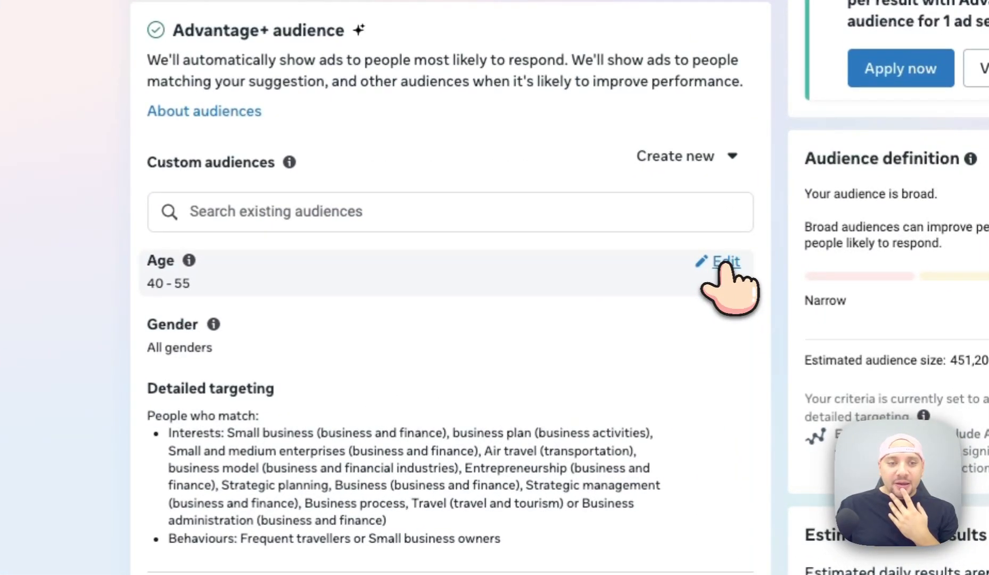
Review the audience age range, keeping the minimum age at 40.
{"action": "left_click", "coordinate": [725, 262]}
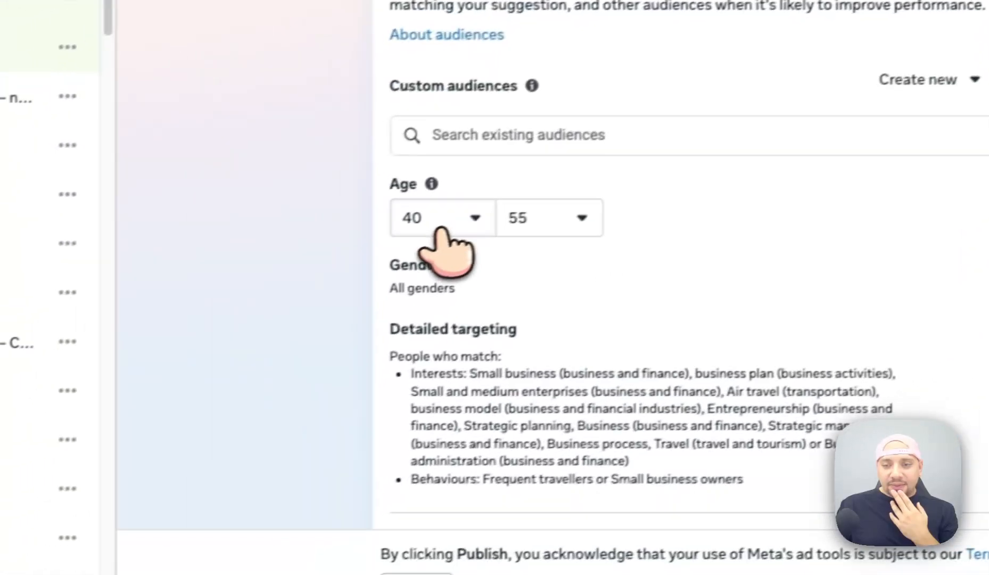
{"action": "left_click", "coordinate": [192, 297]}
{"action": "scroll", "coordinate": [479, 282], "scroll_direction": "up", "scroll_amount": 7}
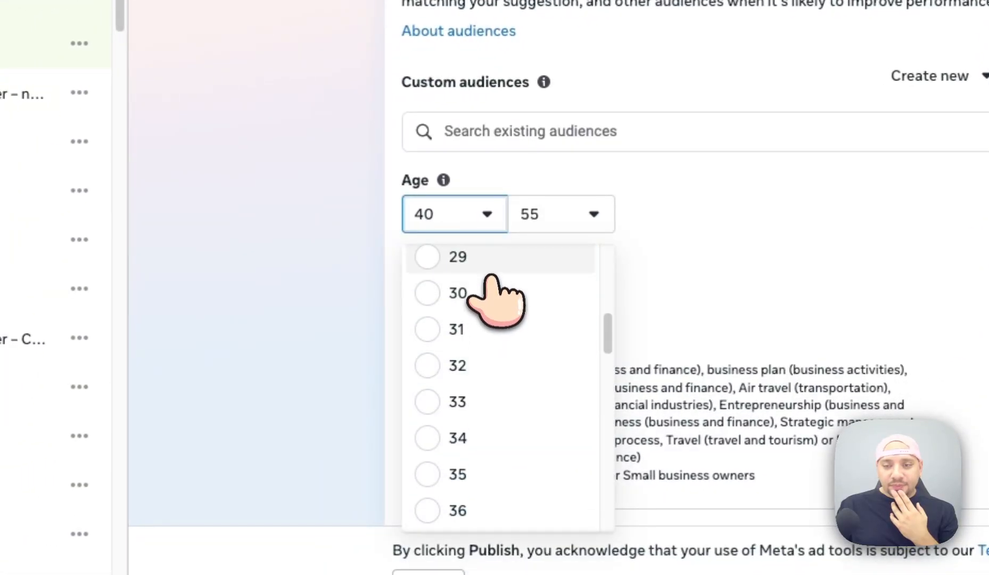
{"action": "scroll", "coordinate": [491, 298], "scroll_direction": "up", "scroll_amount": 3}
{"action": "scroll", "coordinate": [490, 298], "scroll_direction": "down", "scroll_amount": 3}
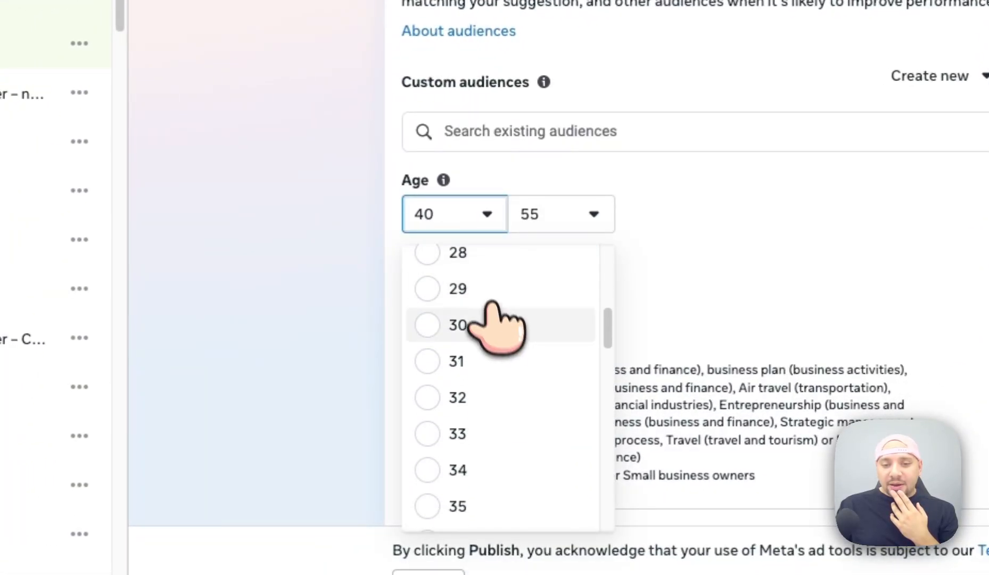
{"action": "left_click", "coordinate": [294, 218]}
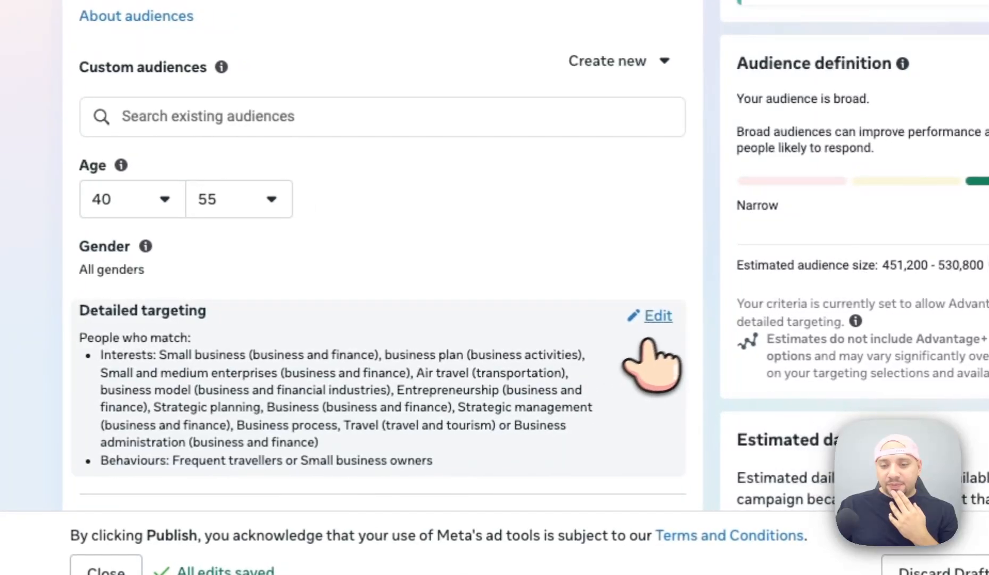
Check detailed targeting, then duplicate the Done For You Ai System form on New Leads ad – Copy 2.
{"action": "left_click", "coordinate": [650, 314]}
{"action": "scroll", "coordinate": [666, 314], "scroll_direction": "down", "scroll_amount": 5}
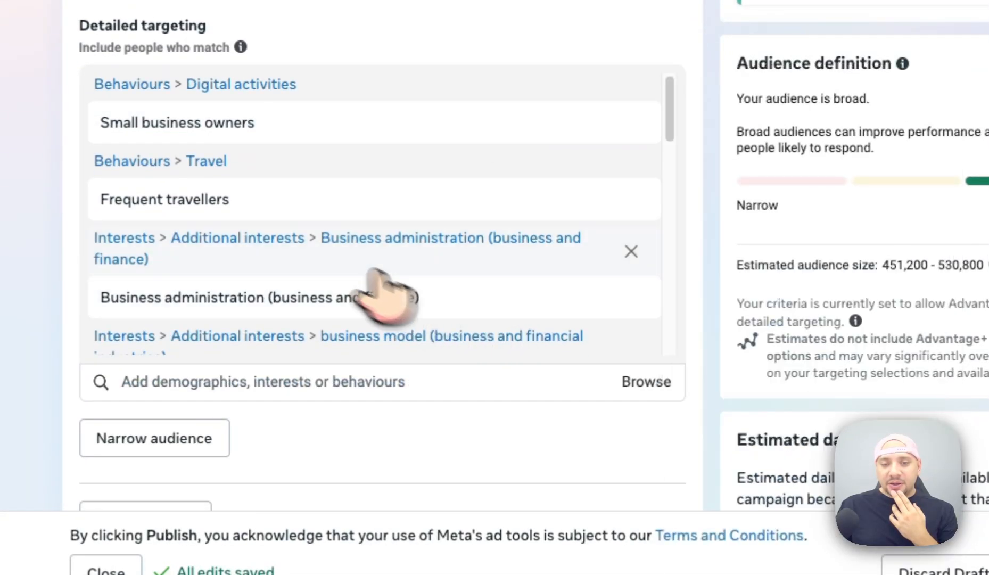
{"action": "mouse_move", "coordinate": [289, 218]}
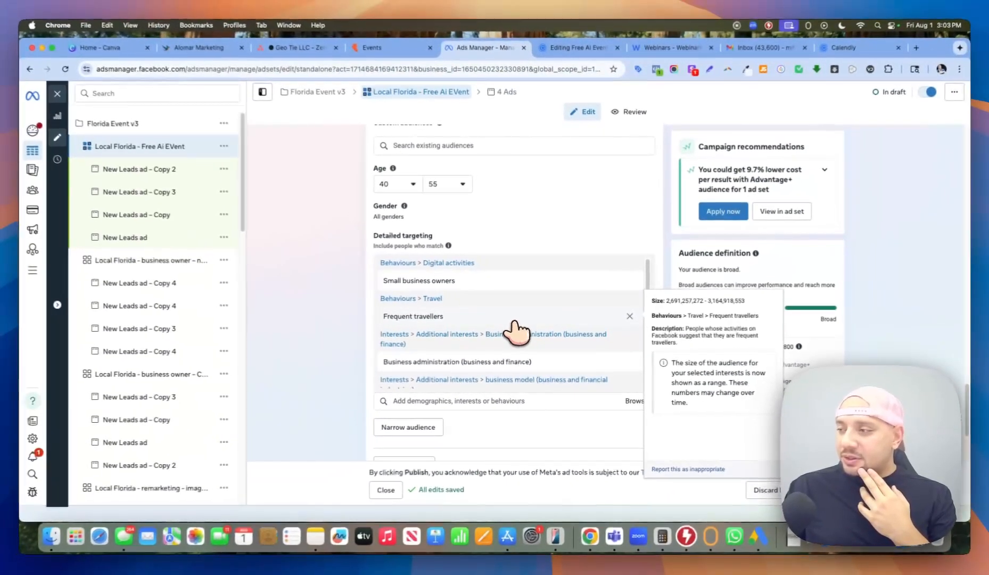
{"action": "scroll", "coordinate": [437, 320], "scroll_direction": "down", "scroll_amount": 5}
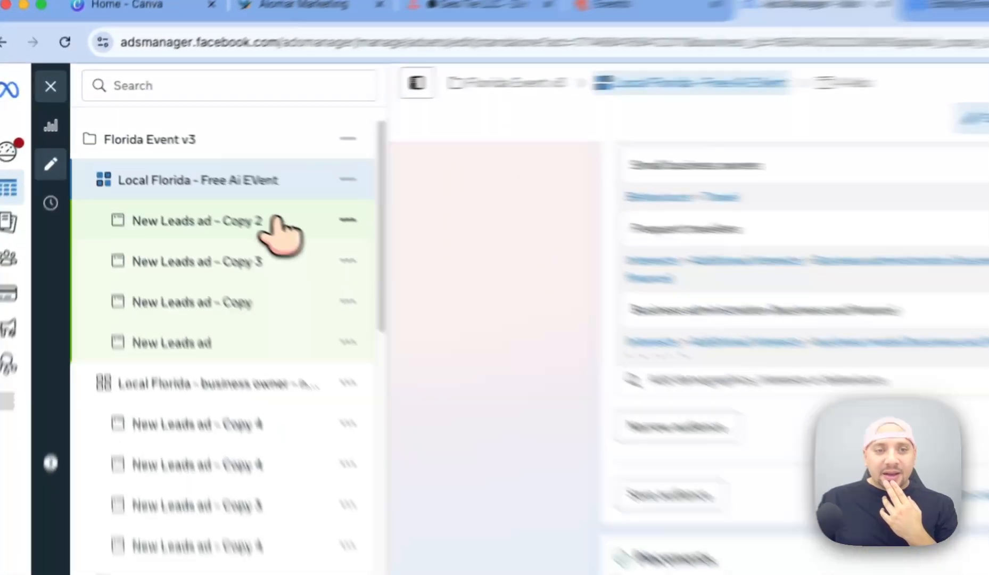
{"action": "left_click", "coordinate": [186, 175]}
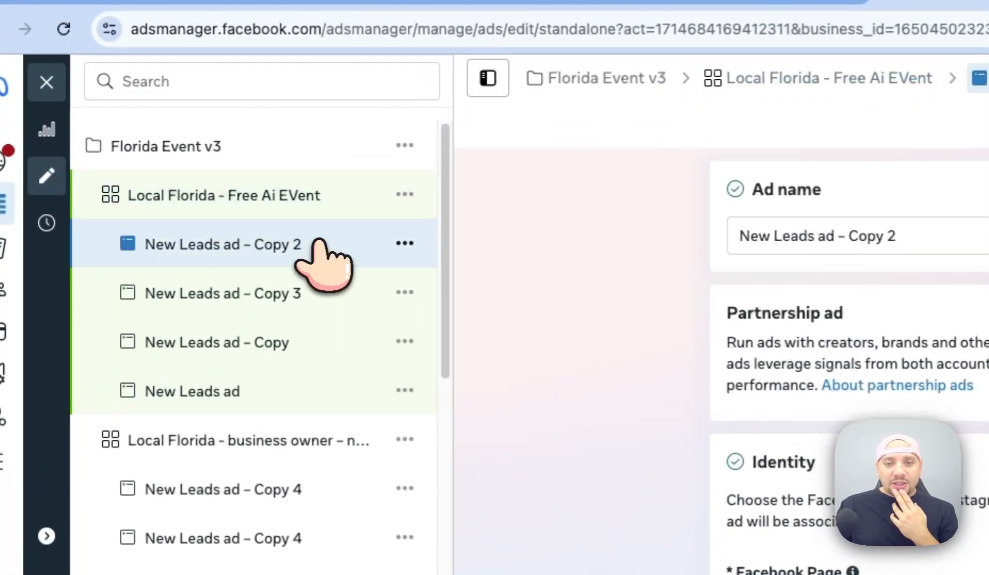
{"action": "scroll", "coordinate": [258, 212], "scroll_direction": "down", "scroll_amount": 10}
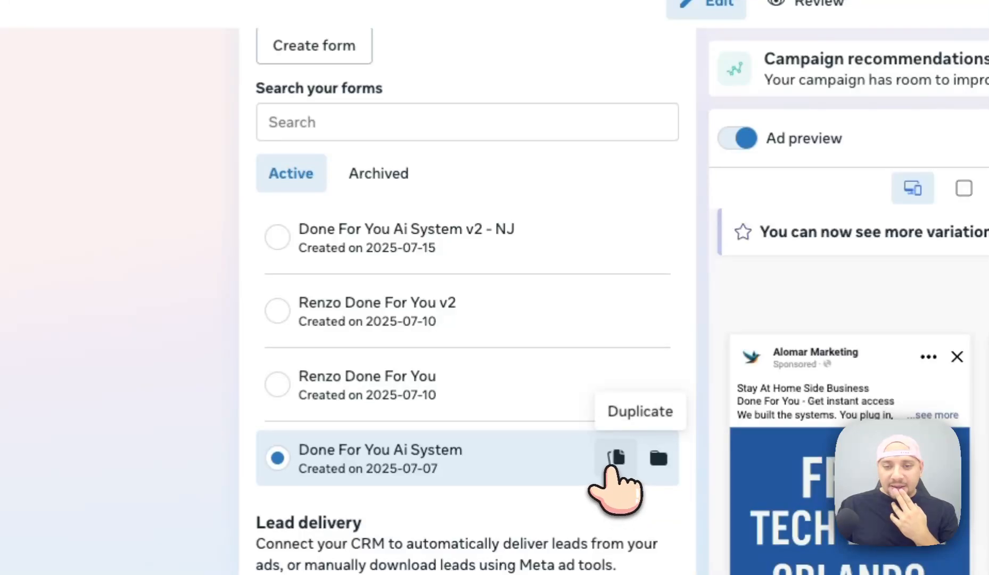
{"action": "left_click", "coordinate": [615, 459]}
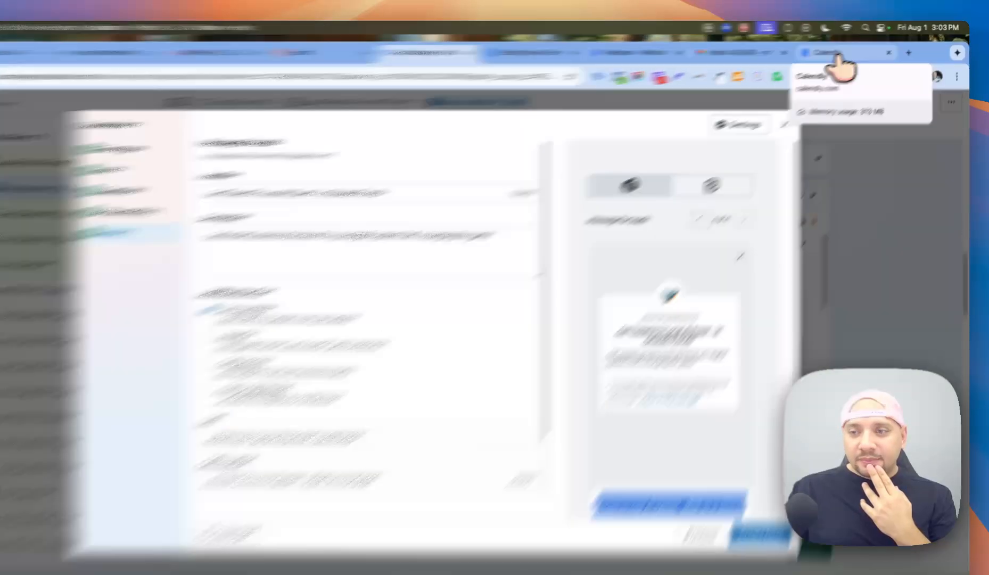
Paste the booking error text into Calendly's support chat and send it.
{"action": "left_click", "coordinate": [851, 48]}
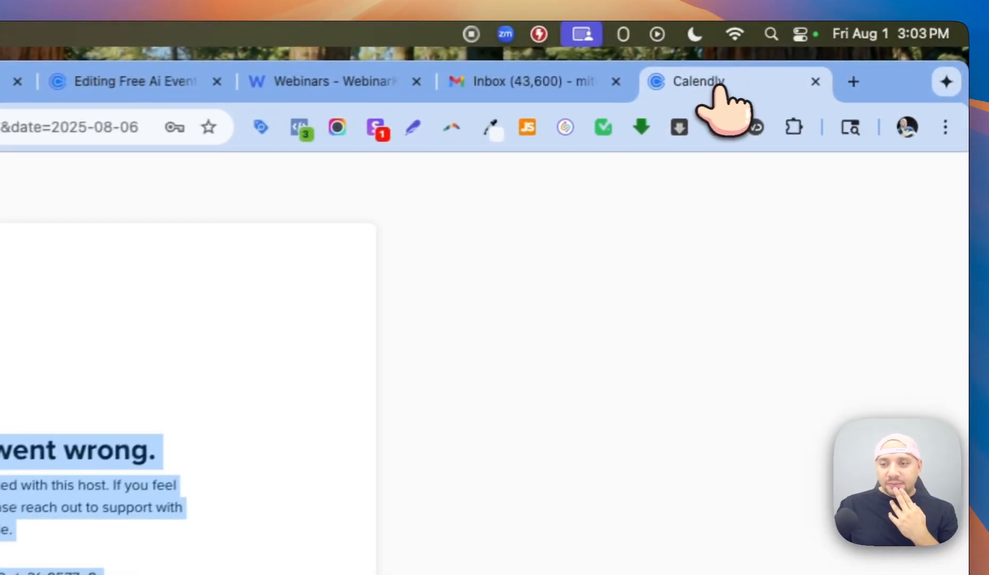
{"action": "left_click", "coordinate": [113, 85]}
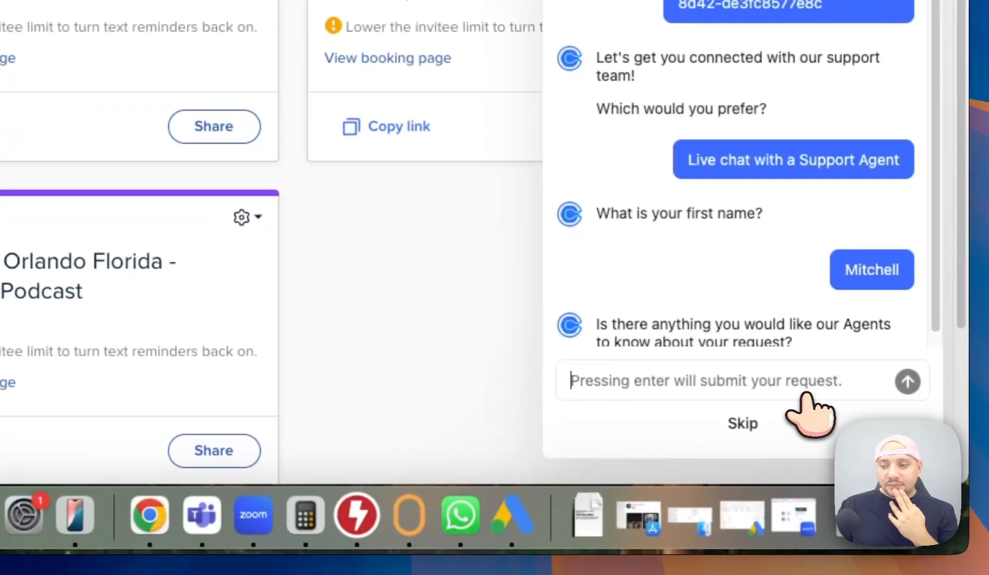
{"action": "scroll", "coordinate": [744, 325], "scroll_direction": "down", "scroll_amount": 1}
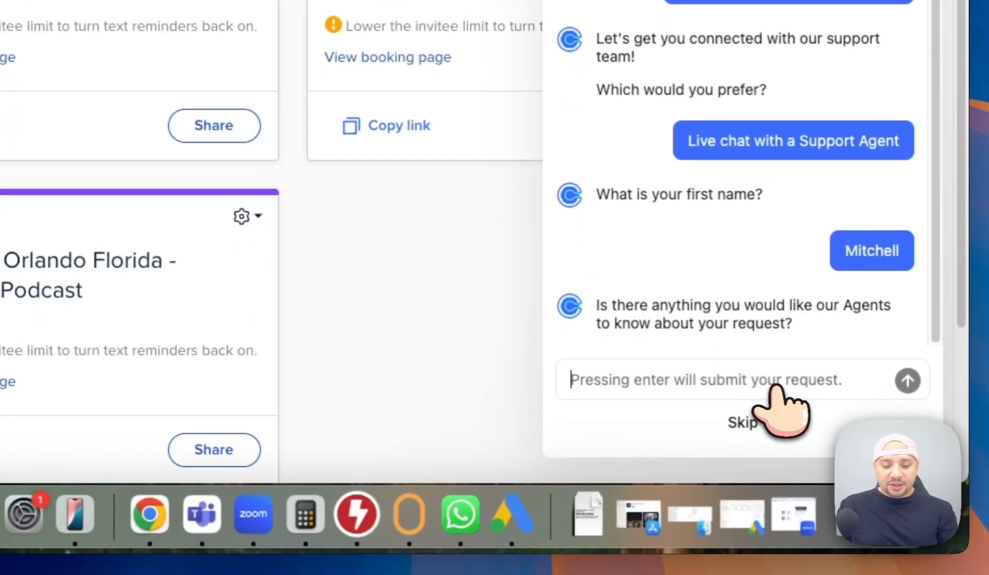
{"action": "type", "text": "Oops, something went wrong. Your meeting request could not be finalized with this host. If you feel you've reached this message in error, please reach out to support with below error code. tid-cac88395-d974-443b-8d42-de3fc8577e8c"}
{"action": "left_click", "coordinate": [907, 269]}
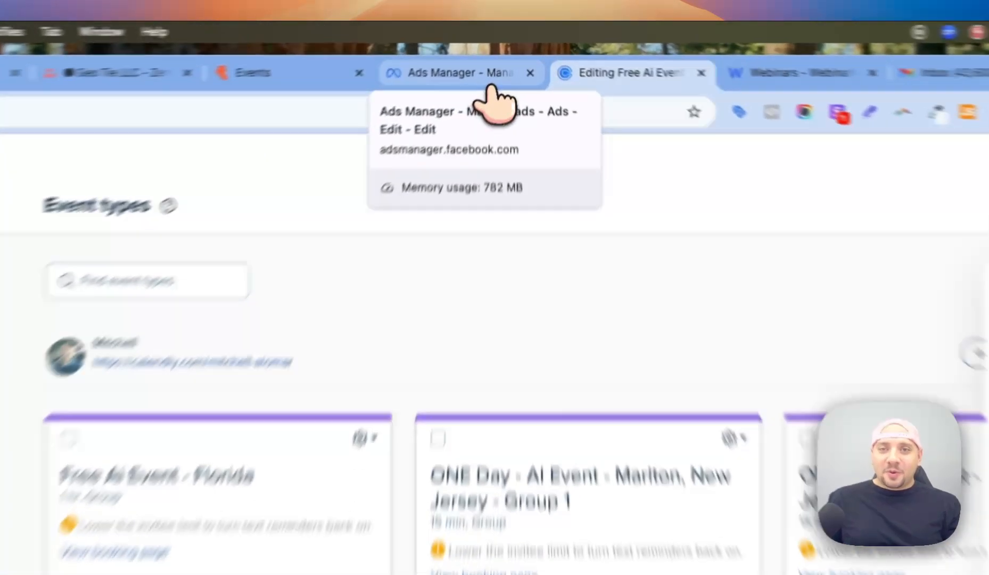
Change the ending headline to 'Your Tickets - Local Ai Event - Florida'.
{"action": "left_click", "coordinate": [502, 49]}
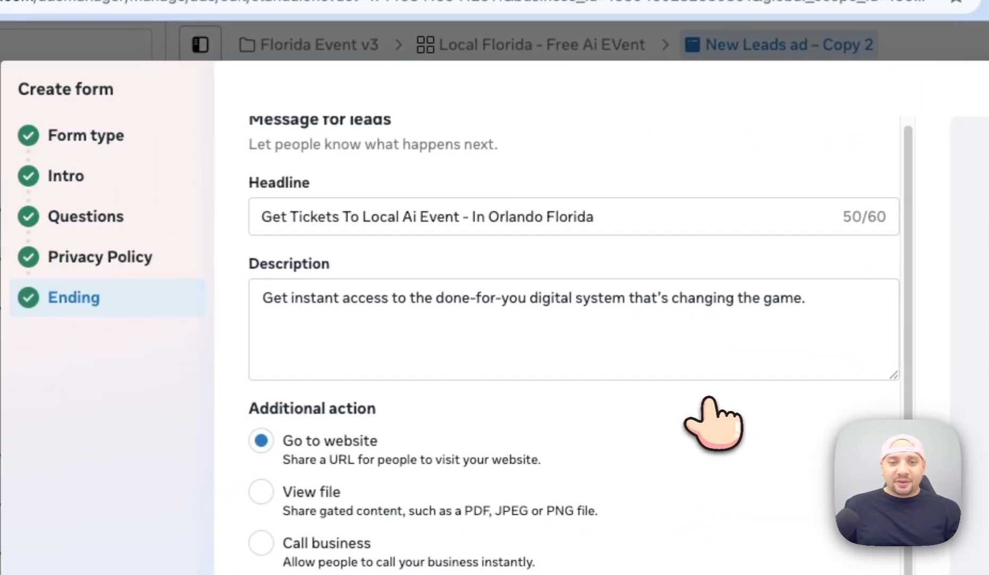
{"action": "left_click", "coordinate": [445, 216]}
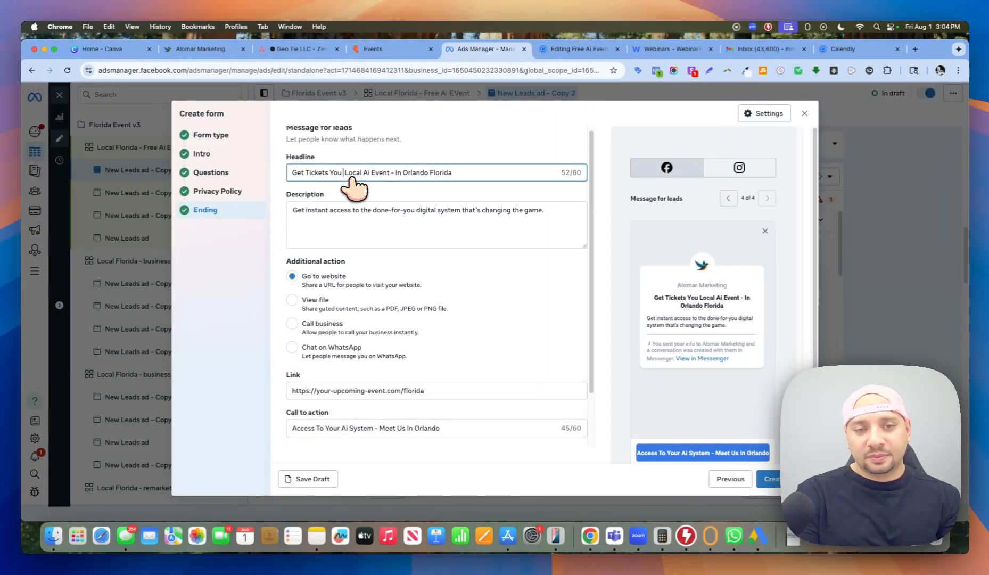
{"action": "key", "text": "BackSpace"}
{"action": "key", "text": "BackSpace"}
{"action": "key", "text": "BackSpace"}
{"action": "key", "text": "BackSpace"}
{"action": "key", "text": "BackSpace"}
{"action": "key", "text": "BackSpace"}
{"action": "key", "text": "BackSpace"}
{"action": "key", "text": "BackSpace"}
{"action": "key", "text": "BackSpace"}
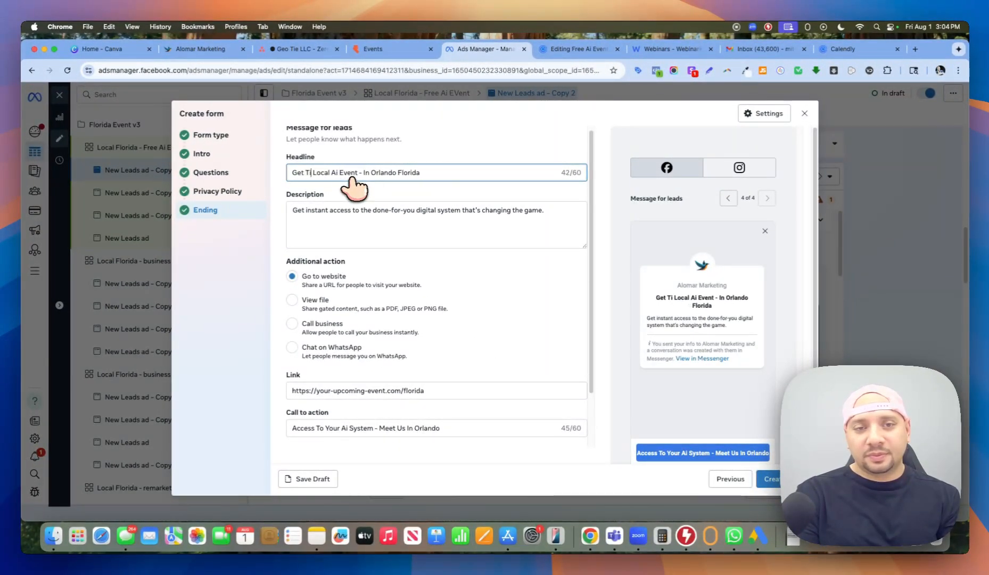
{"action": "key", "text": "BackSpace"}
{"action": "type", "text": "Your Tickets -"}
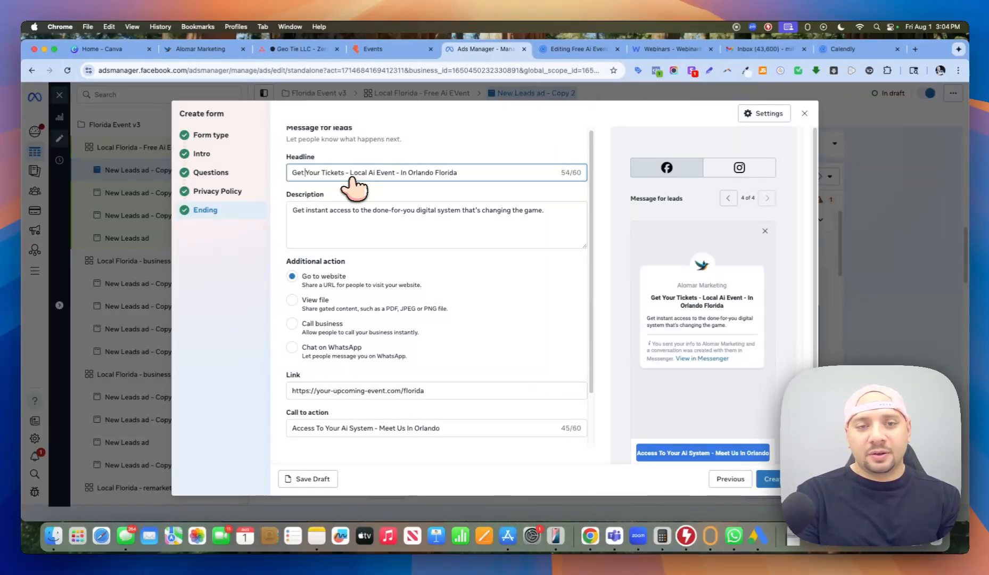
{"action": "key", "text": "BackSpace"}
{"action": "key", "text": "BackSpace"}
{"action": "key", "text": "BackSpace"}
{"action": "key", "text": "BackSpace"}
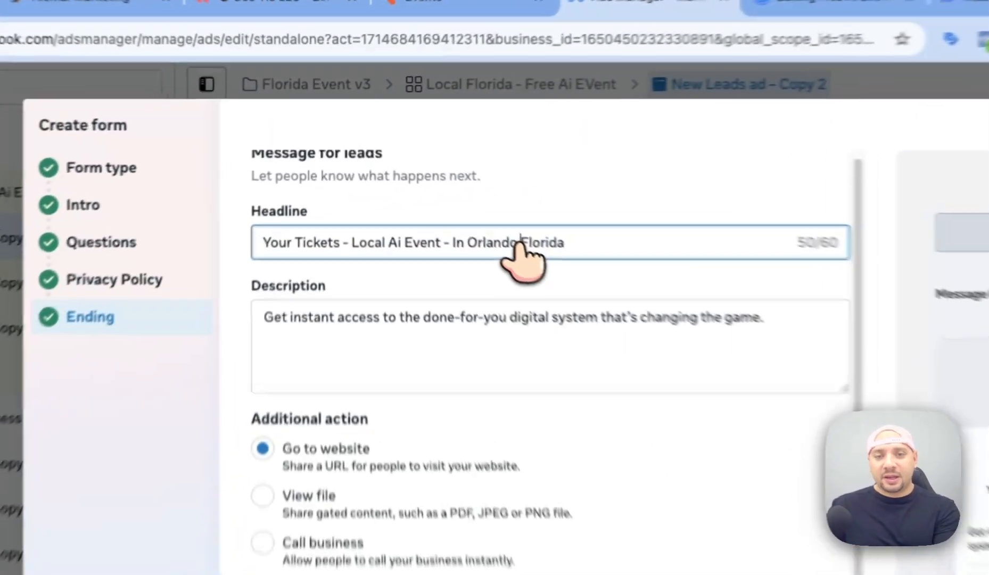
{"action": "double_click", "coordinate": [400, 174]}
{"action": "key", "text": "BackSpace"}
{"action": "key", "text": "BackSpace"}
{"action": "key", "text": "BackSpace"}
{"action": "key", "text": "BackSpace"}
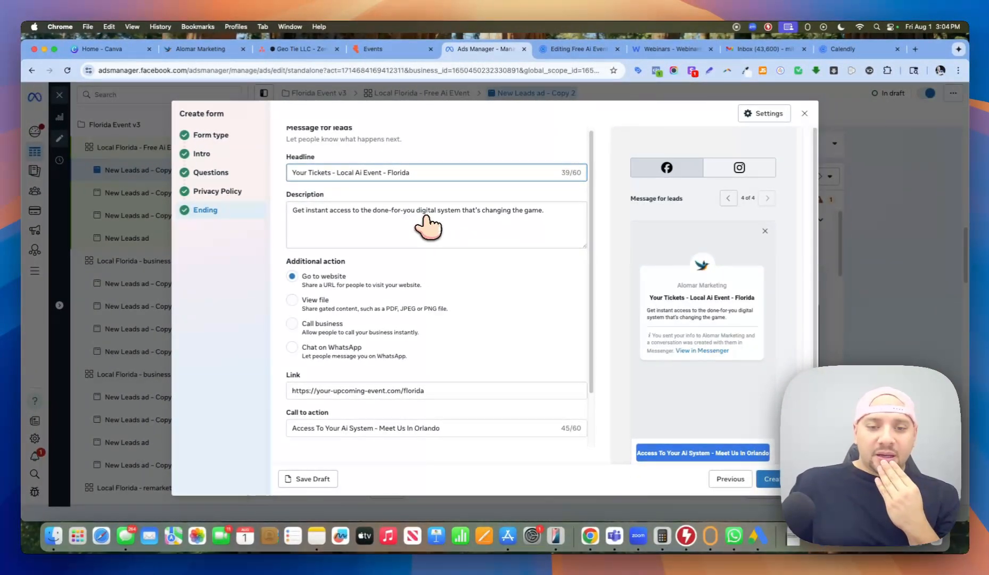
Select the form's website link URL and step the preview back through privacy review and prefill screens.
{"action": "scroll", "coordinate": [428, 226], "scroll_direction": "down", "scroll_amount": 3}
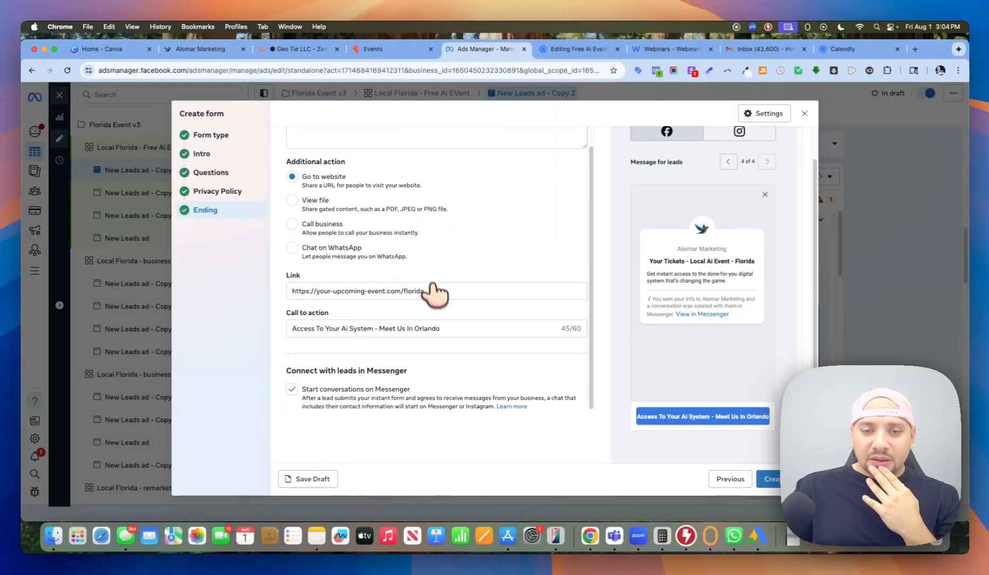
{"action": "left_click", "coordinate": [419, 321]}
{"action": "triple_click", "coordinate": [333, 323]}
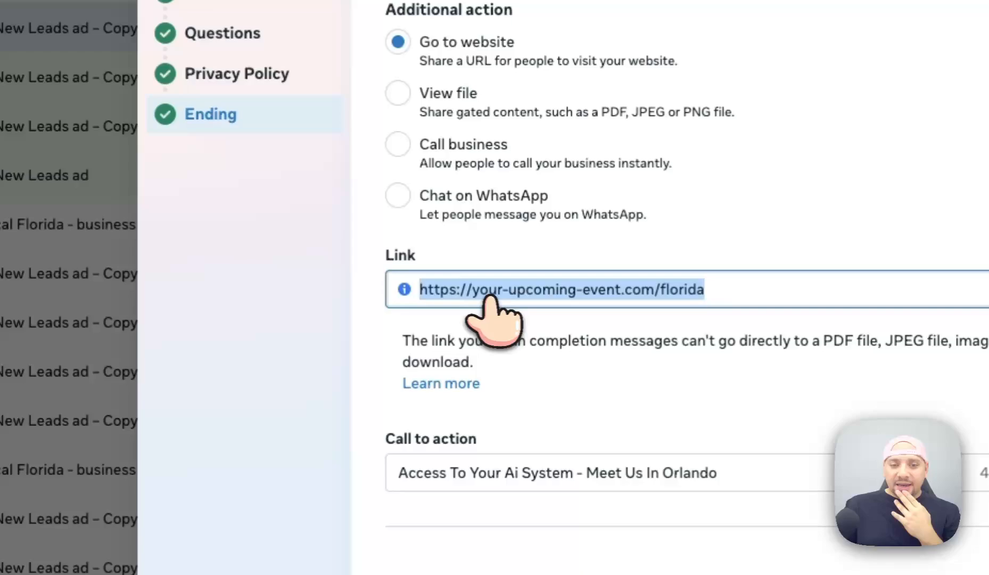
{"action": "triple_click", "coordinate": [486, 296]}
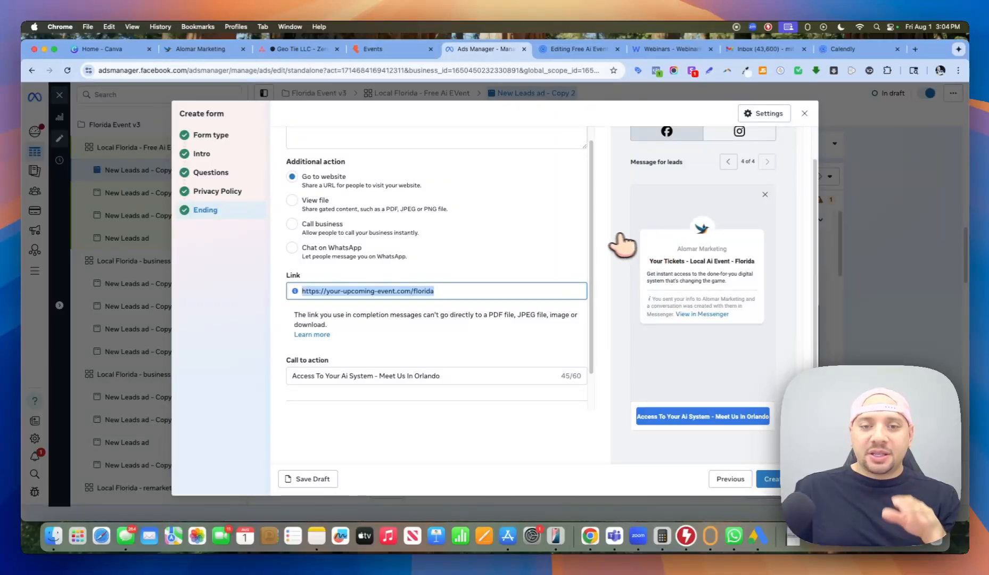
{"action": "scroll", "coordinate": [631, 221], "scroll_direction": "up", "scroll_amount": 2}
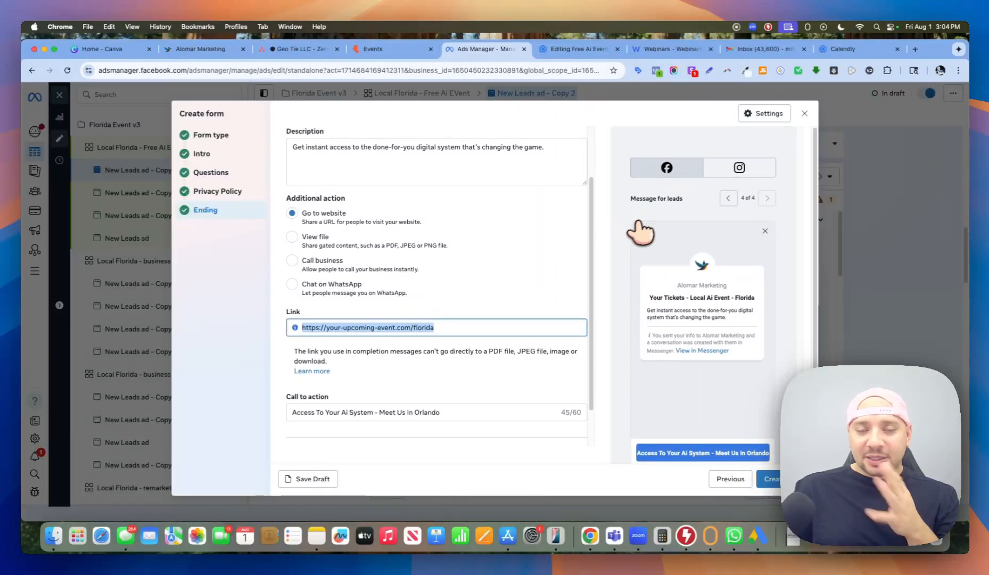
{"action": "scroll", "coordinate": [506, 314], "scroll_direction": "up", "scroll_amount": 3}
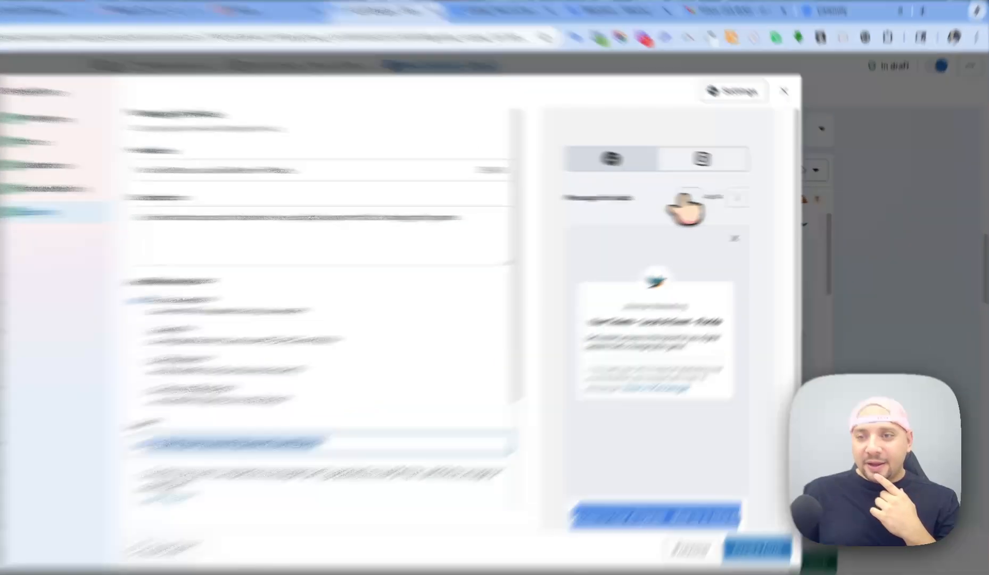
{"action": "left_click", "coordinate": [727, 198]}
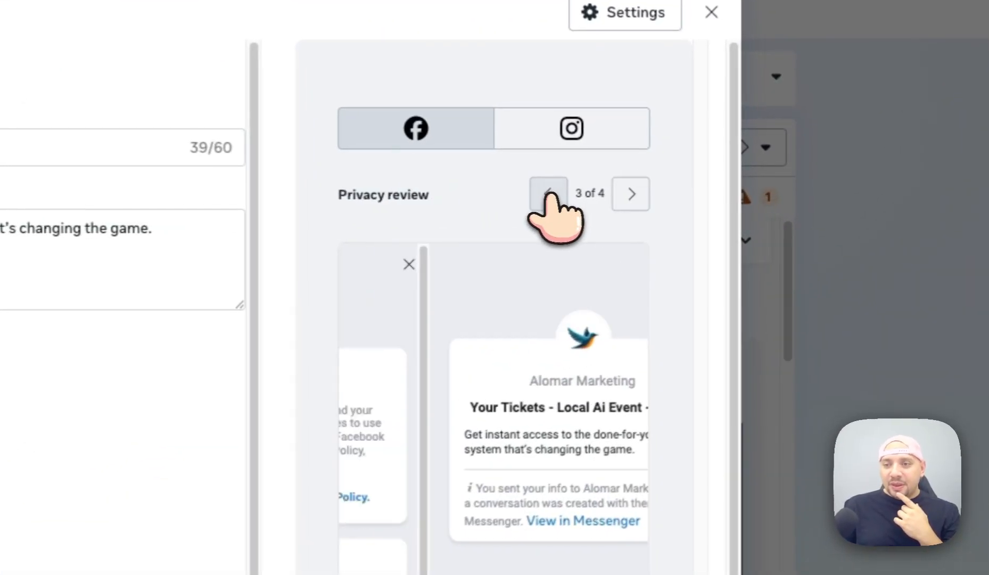
{"action": "left_click", "coordinate": [549, 195]}
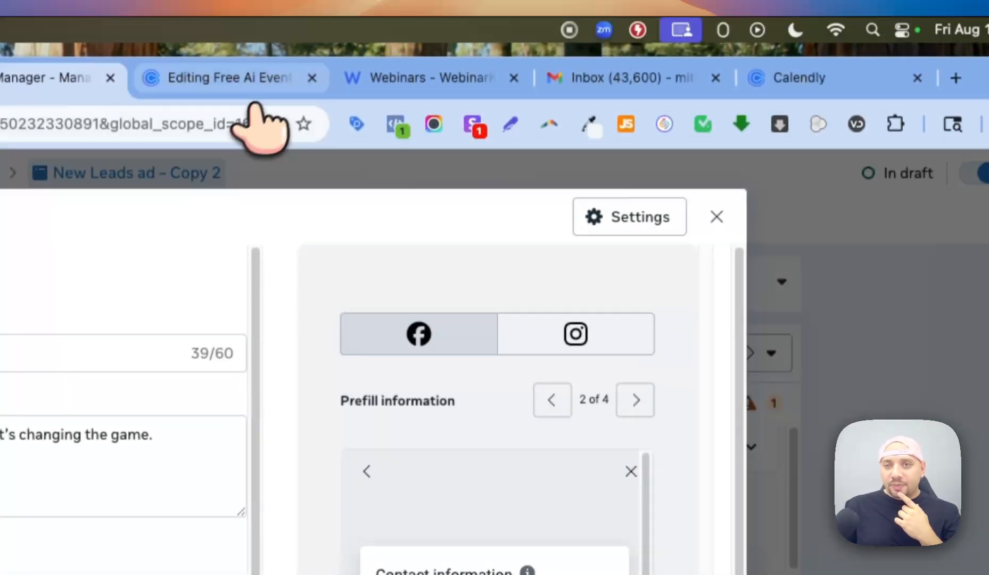
{"action": "left_click", "coordinate": [271, 99]}
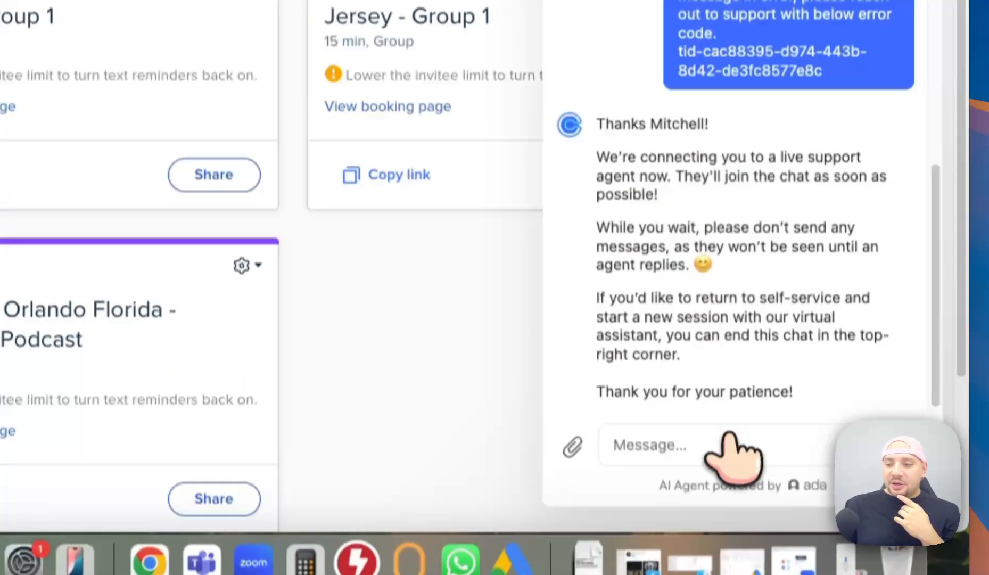
Focus the Calendly support chat box, then return to the lead form in Ads Manager.
{"action": "left_click", "coordinate": [725, 441]}
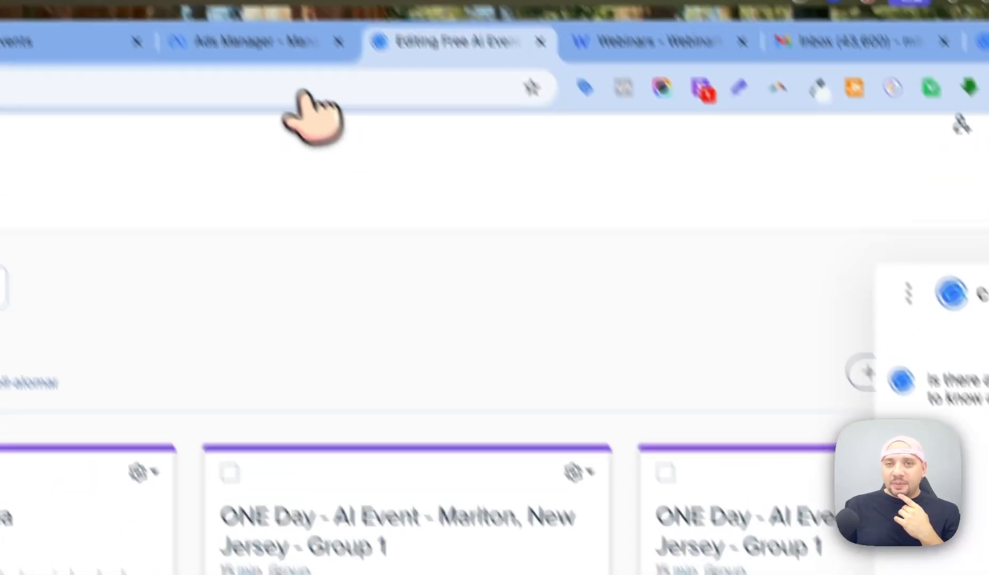
{"action": "left_click", "coordinate": [317, 90]}
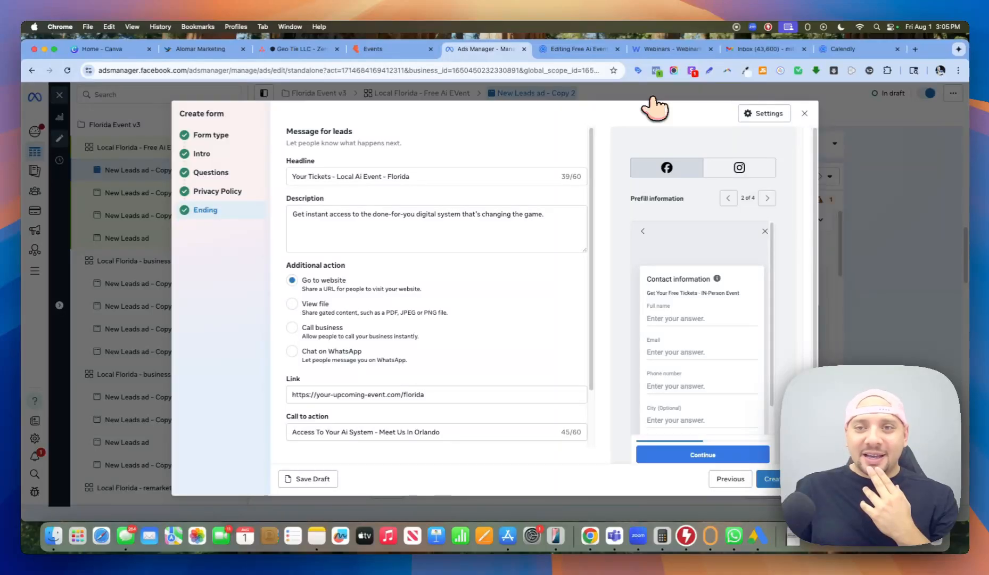
Preview the 'Your Tickets - Local Ai Event - Florida' ending screen on Instagram, then Facebook.
{"action": "scroll", "coordinate": [718, 272], "scroll_direction": "down", "scroll_amount": 1}
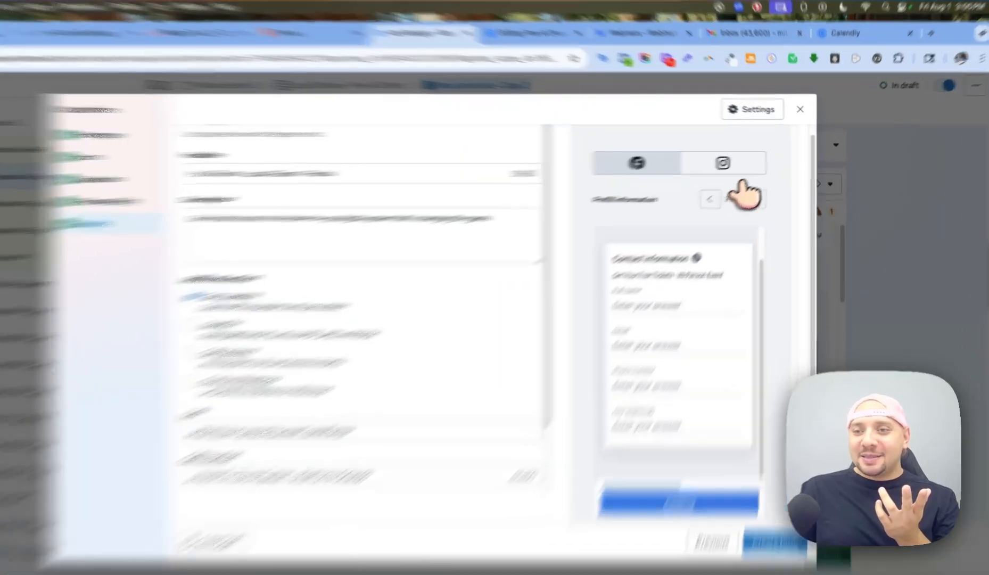
{"action": "left_click", "coordinate": [753, 169]}
{"action": "left_click", "coordinate": [646, 168]}
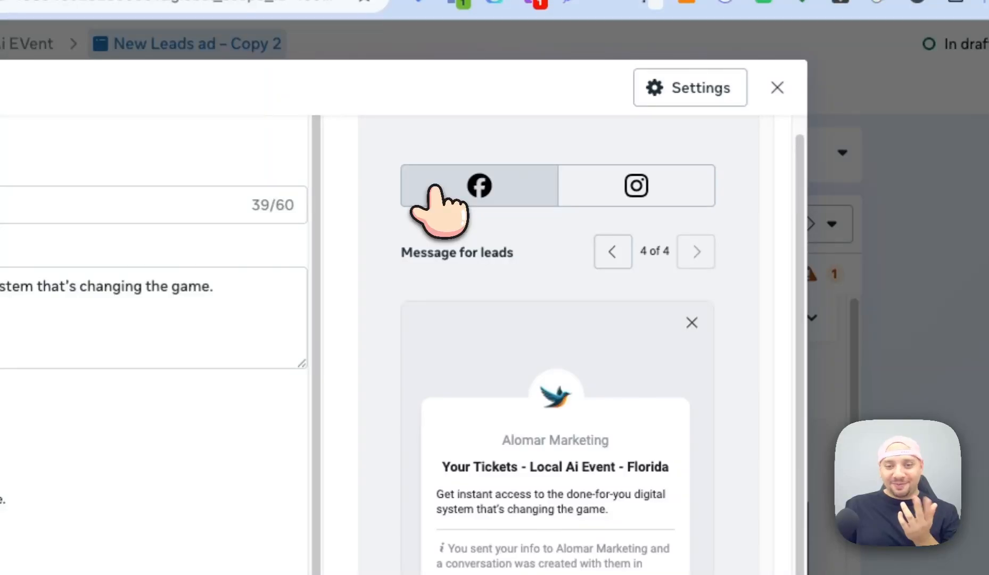